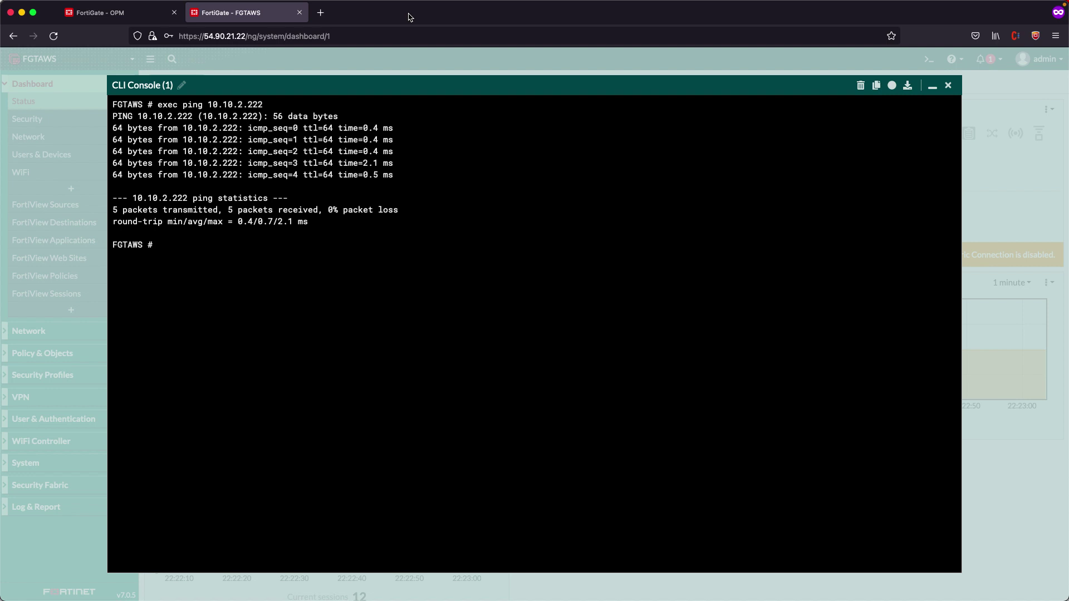
# Minimize the CLI Console after the successful ping to 10.10.2.222 to show the dashboard
pyautogui.click(932, 86)
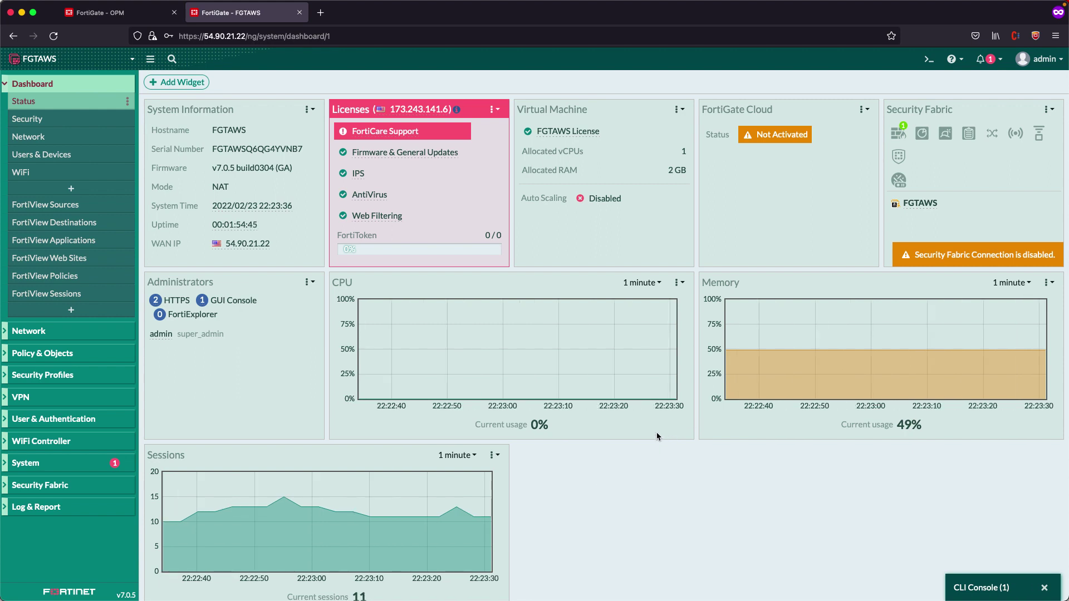
# Open FGTAWS's System > Certificates list, glance at OPM, and start Create/Import > Certificate
pyautogui.click(40, 470)
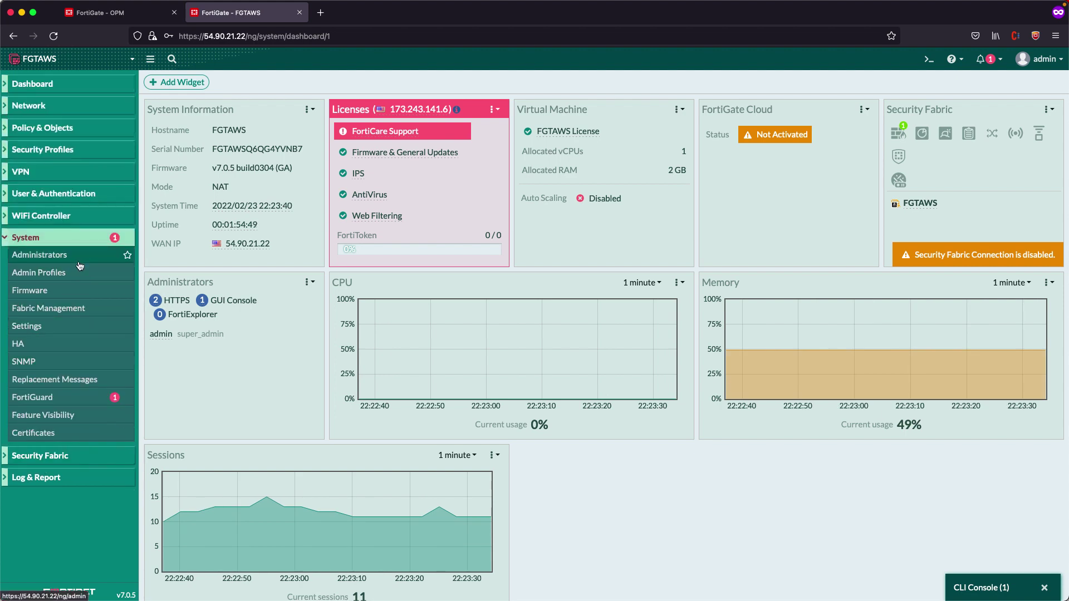
pyautogui.click(35, 433)
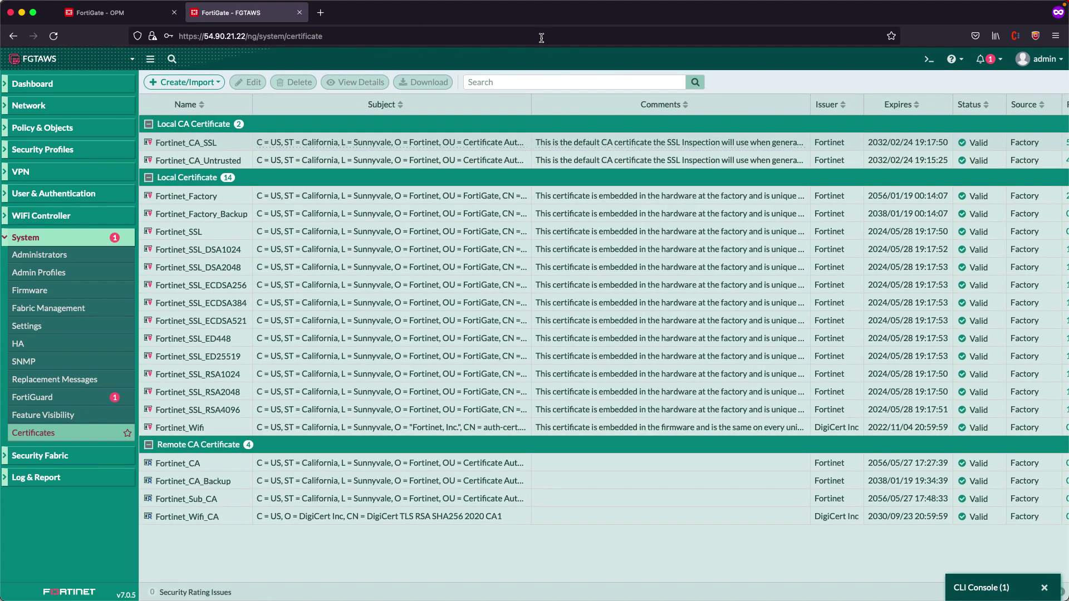
pyautogui.click(112, 13)
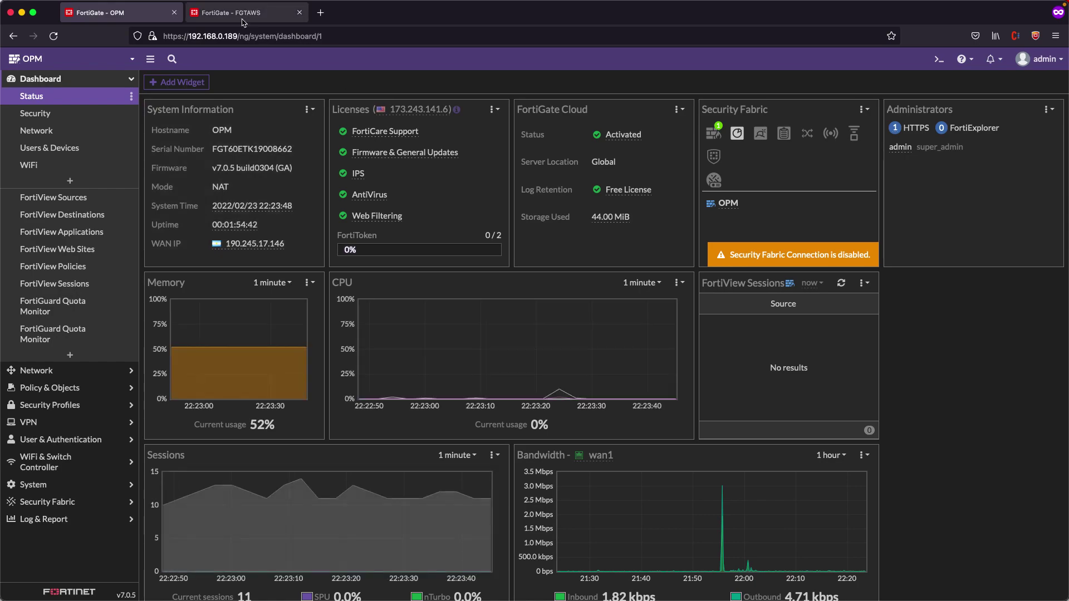
pyautogui.click(242, 13)
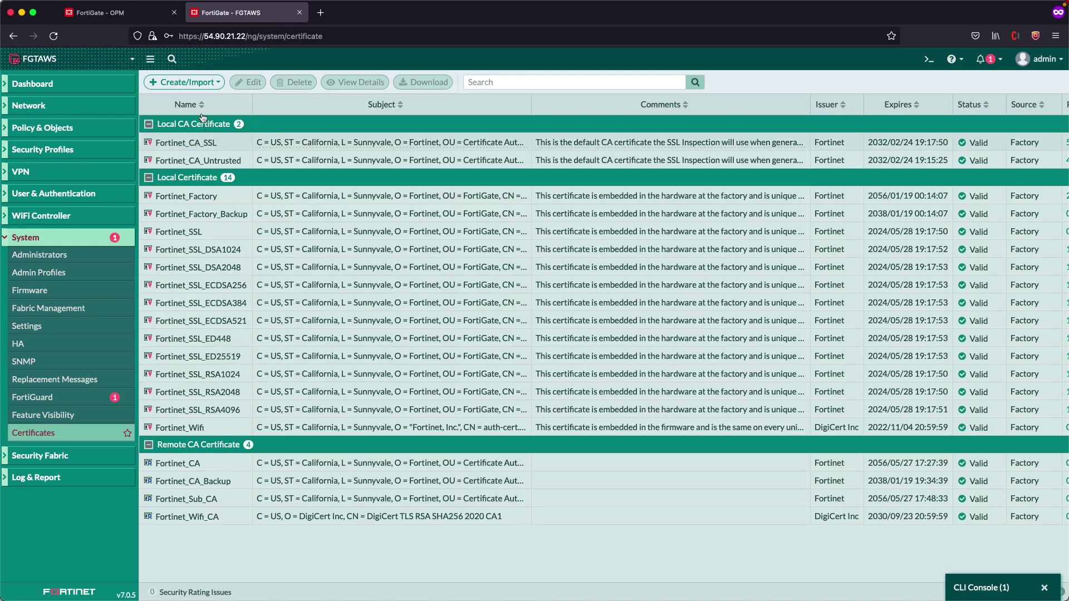
pyautogui.click(203, 84)
pyautogui.click(202, 94)
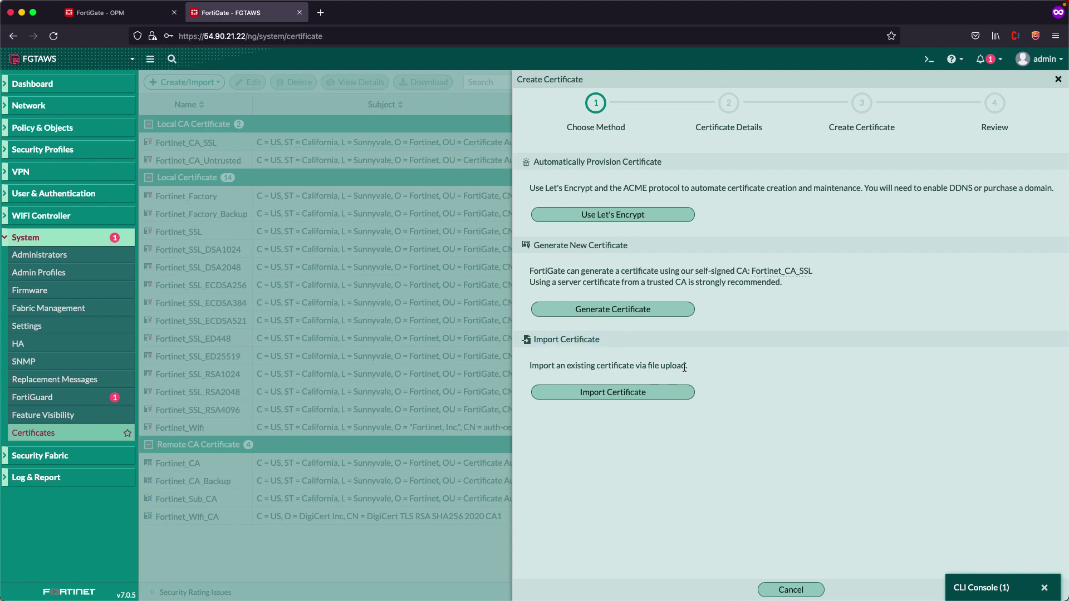
# Choose certificate-plus-key import and load certificate.crt and private.key
pyautogui.click(612, 392)
pyautogui.click(727, 182)
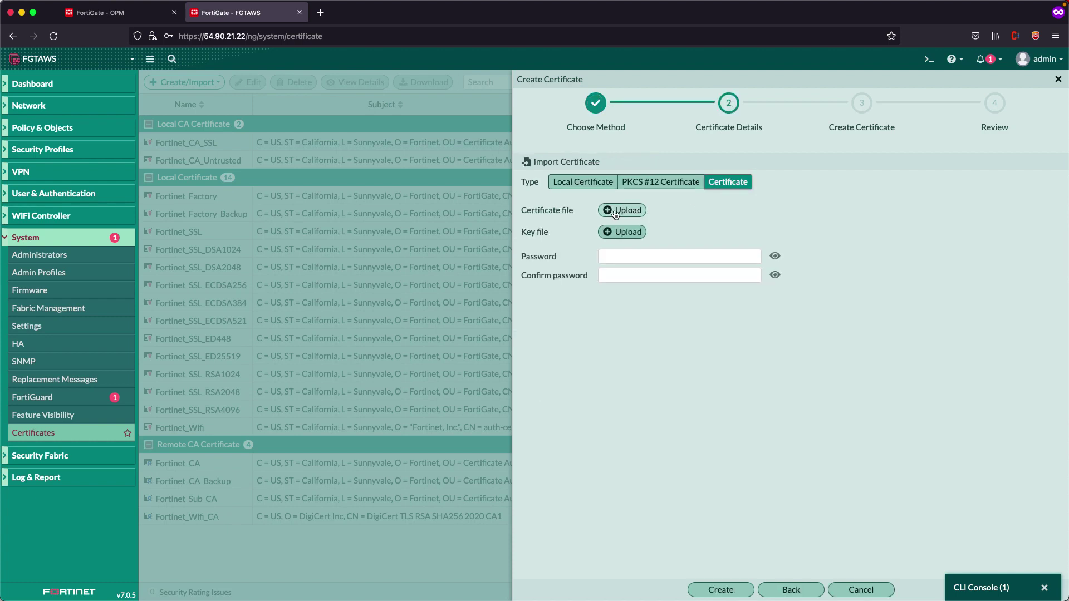
pyautogui.moveTo(535, 215); pyautogui.dragTo(566, 234)
pyautogui.click(667, 276)
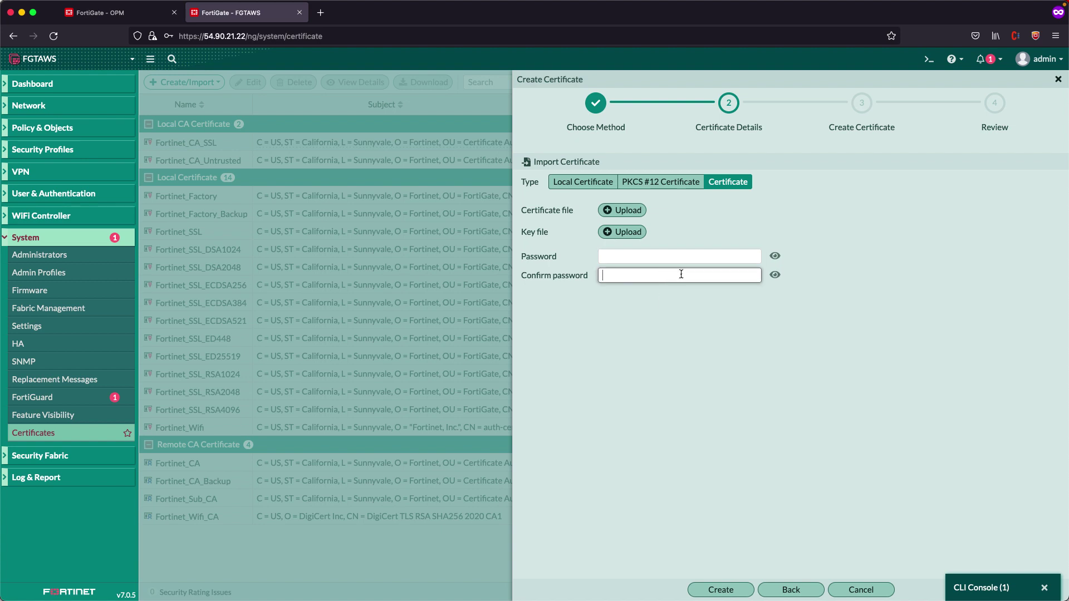
pyautogui.click(622, 215)
pyautogui.press('Return')
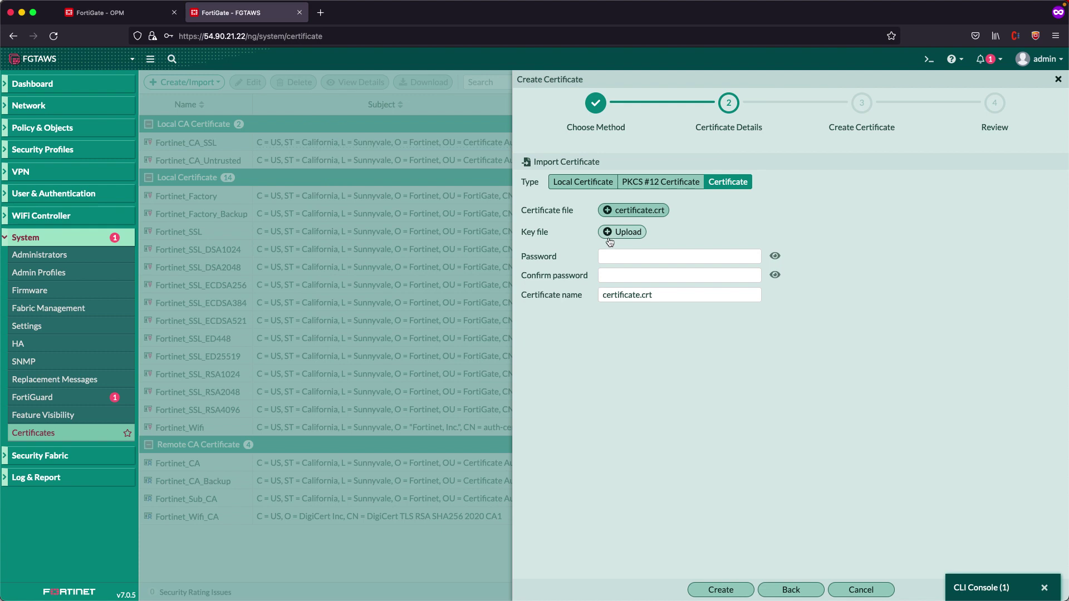
pyautogui.click(612, 235)
pyautogui.click(452, 170)
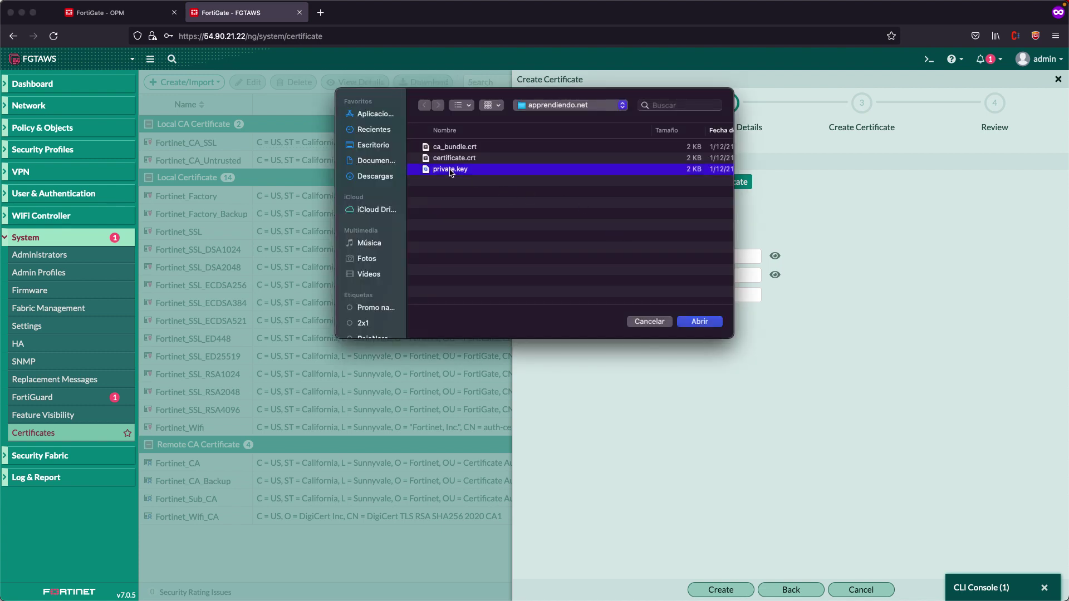
pyautogui.press('Return')
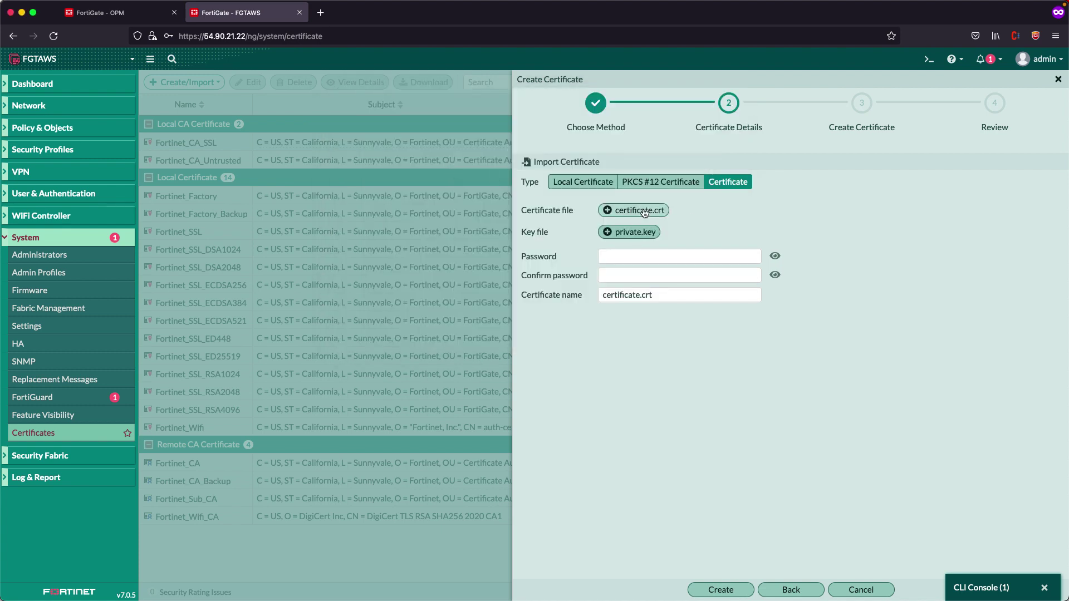
# Enter the key password twice, name the certificate Apprendiendo, and create it
pyautogui.click(670, 256)
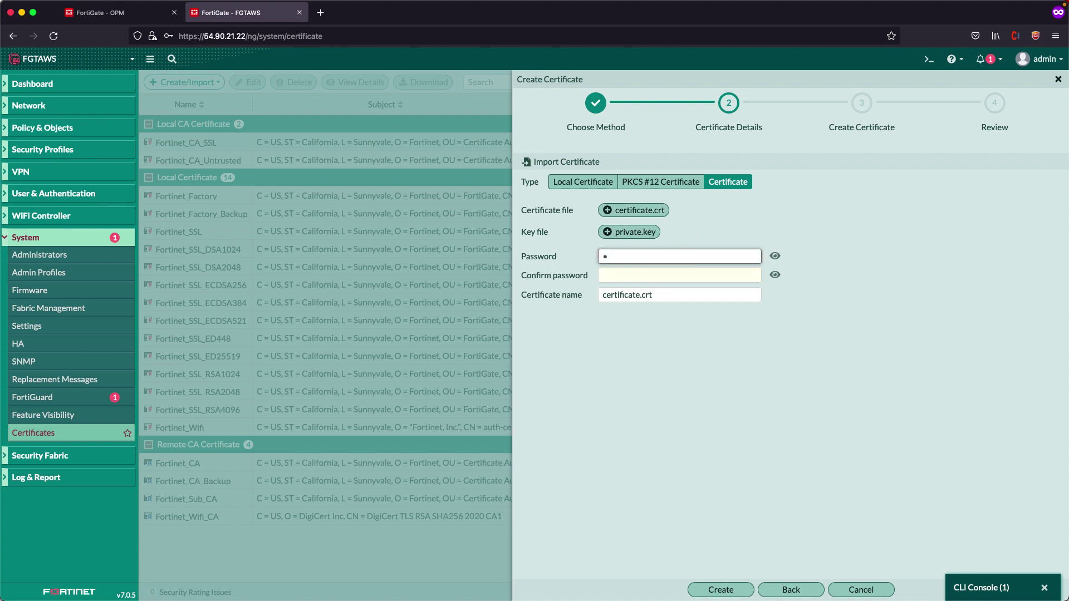
pyautogui.write('fortinet')
pyautogui.press('Tab')
pyautogui.write('fortinet')
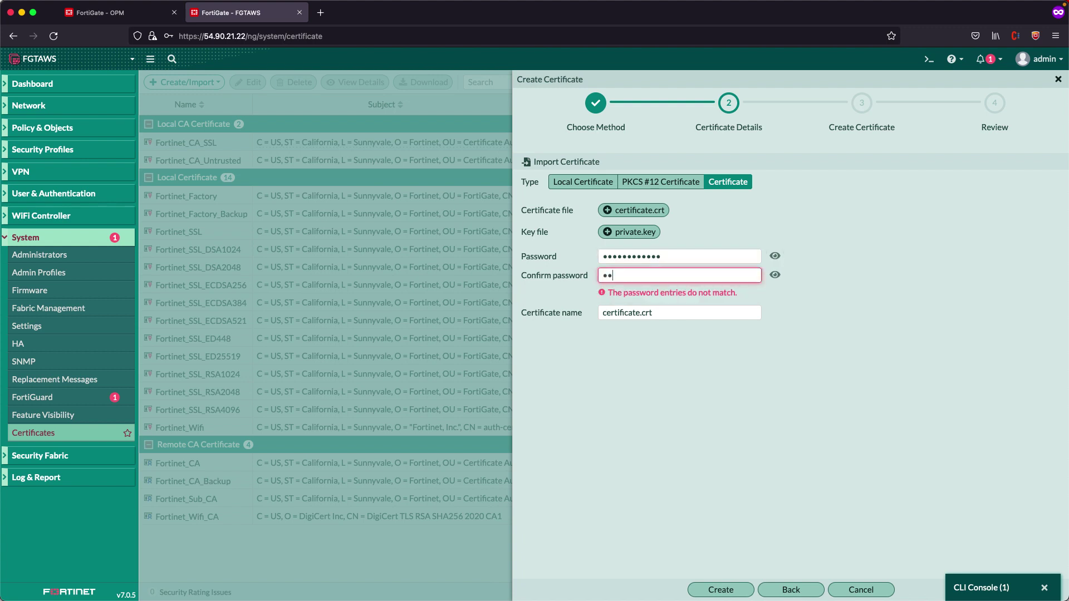
pyautogui.write('1234')
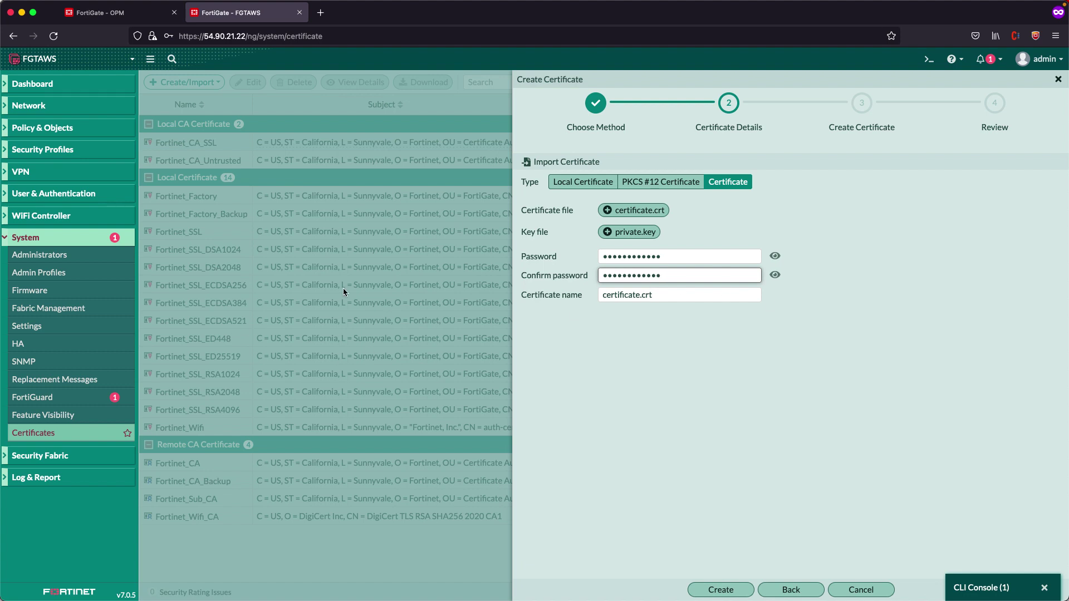
pyautogui.tripleClick(639, 300)
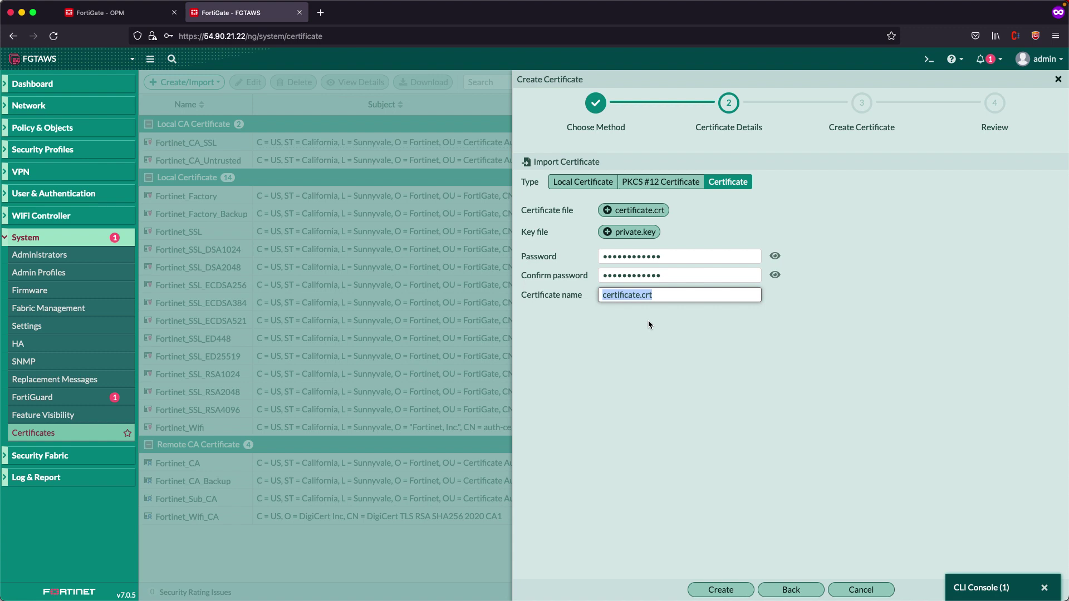
pyautogui.write('Apprendiendo')
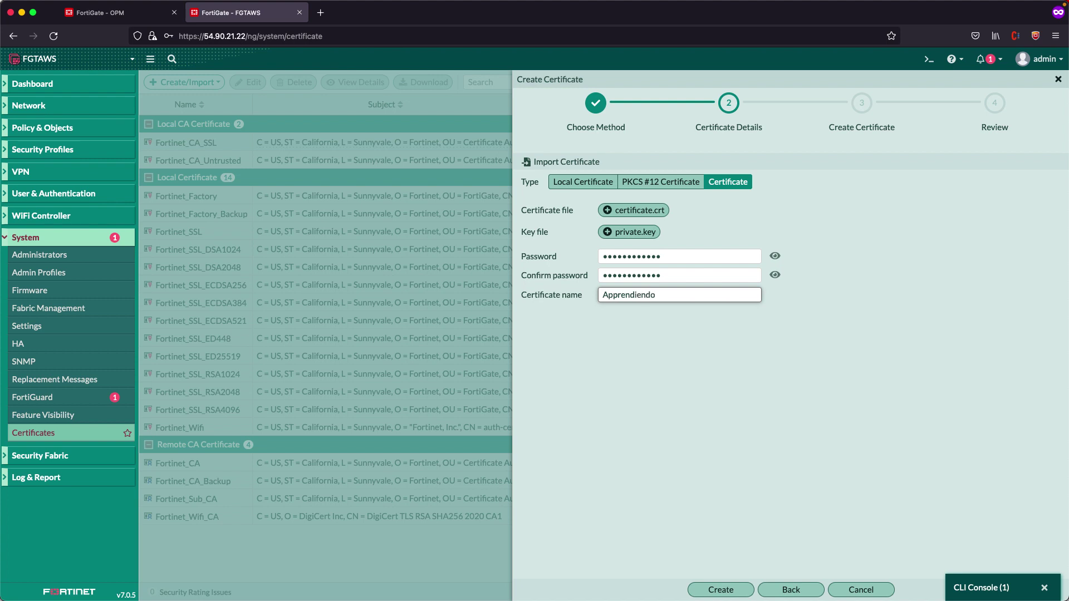
pyautogui.click(718, 590)
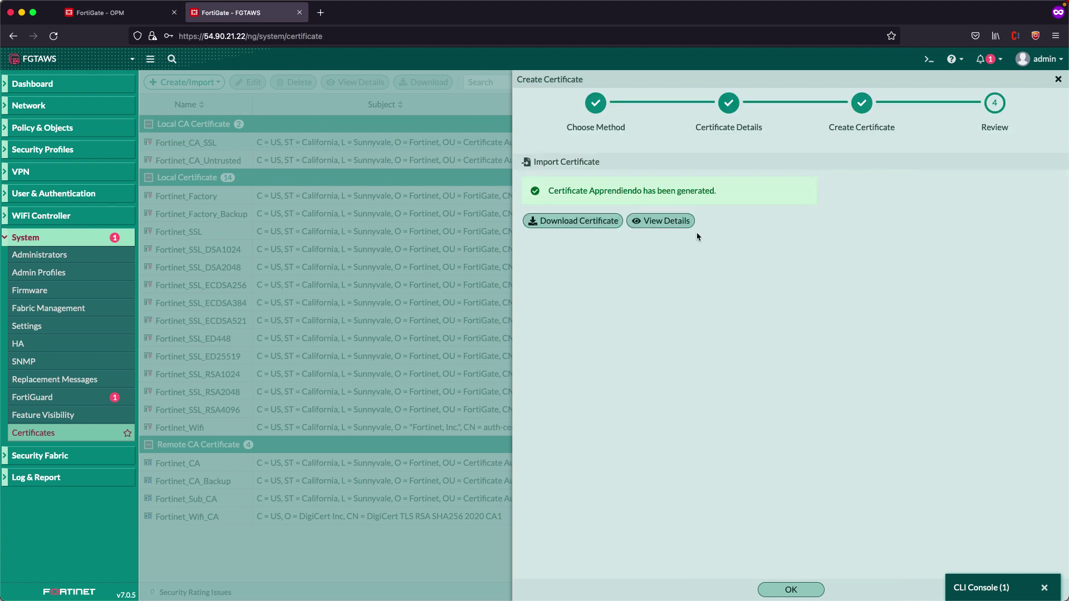
pyautogui.click(811, 590)
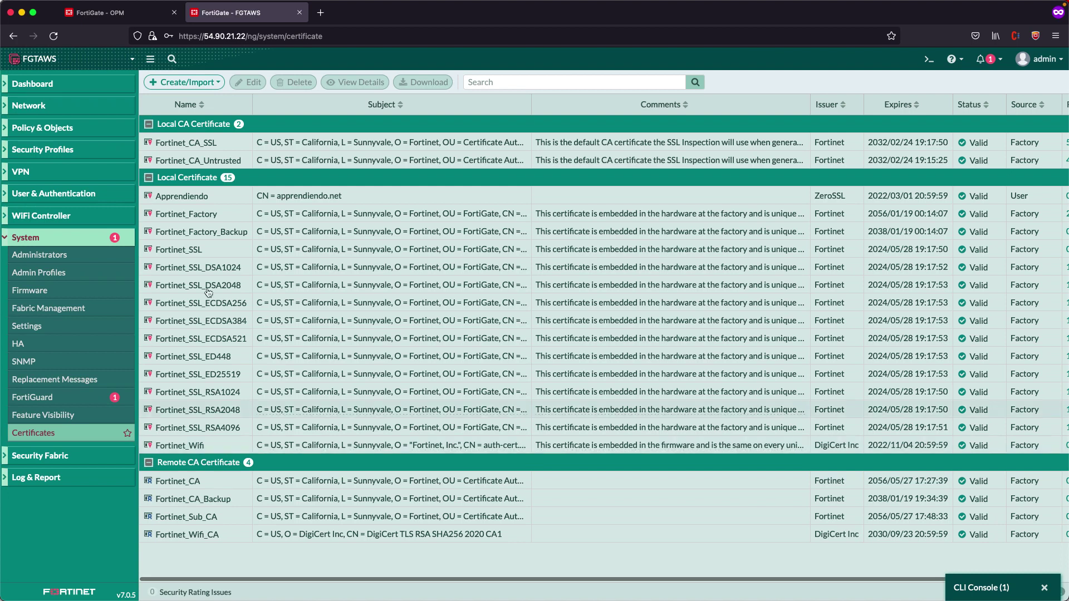
# Import ca_bundle.crt as a CA certificate from file, creating CA_Cert_1
pyautogui.click(202, 195)
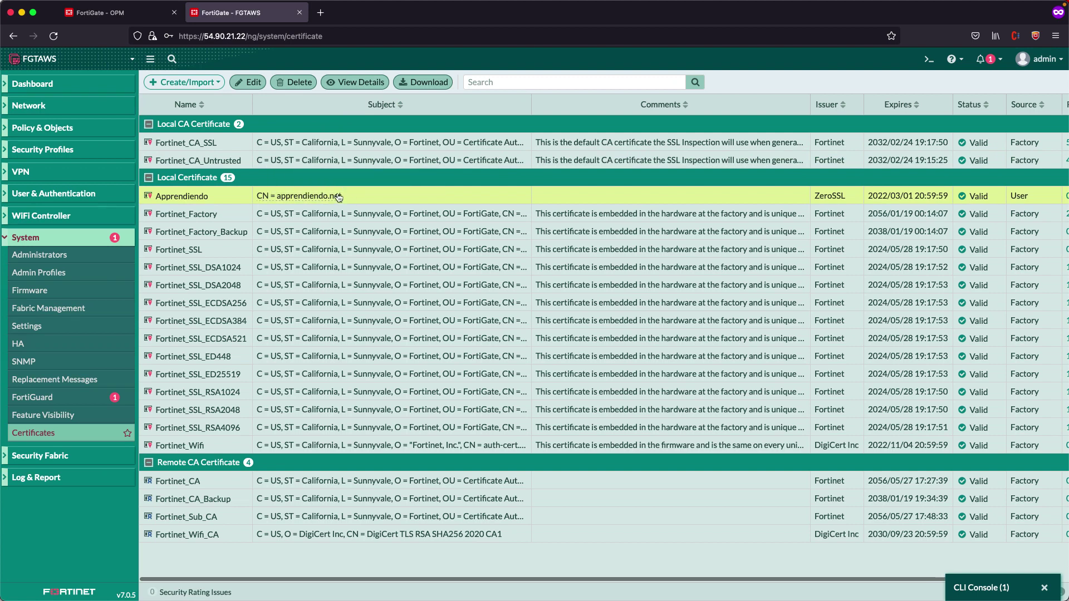
pyautogui.click(199, 84)
pyautogui.click(171, 135)
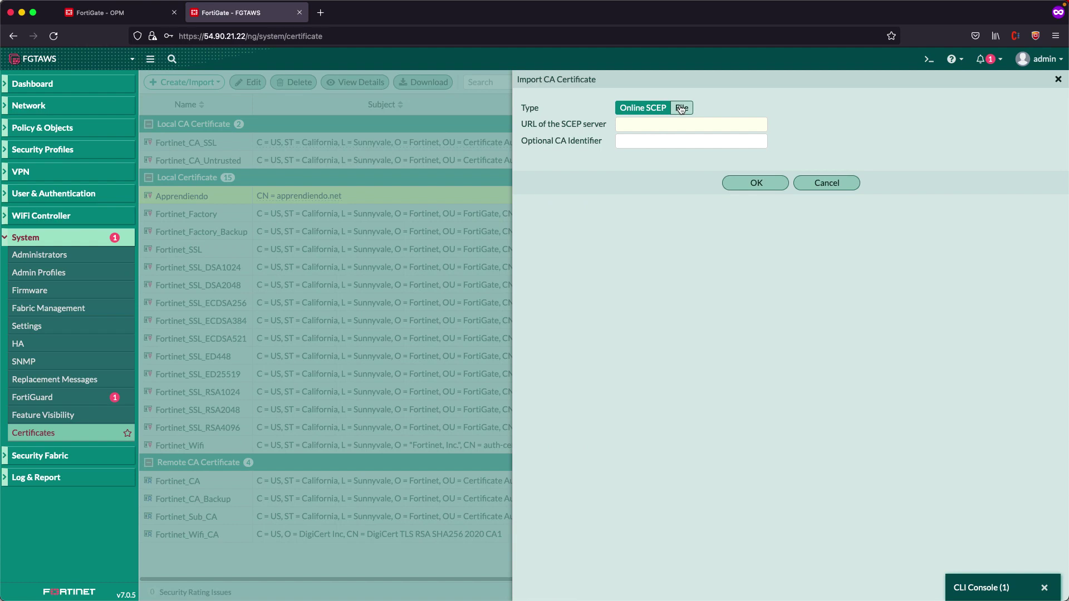
pyautogui.click(681, 108)
pyautogui.click(583, 127)
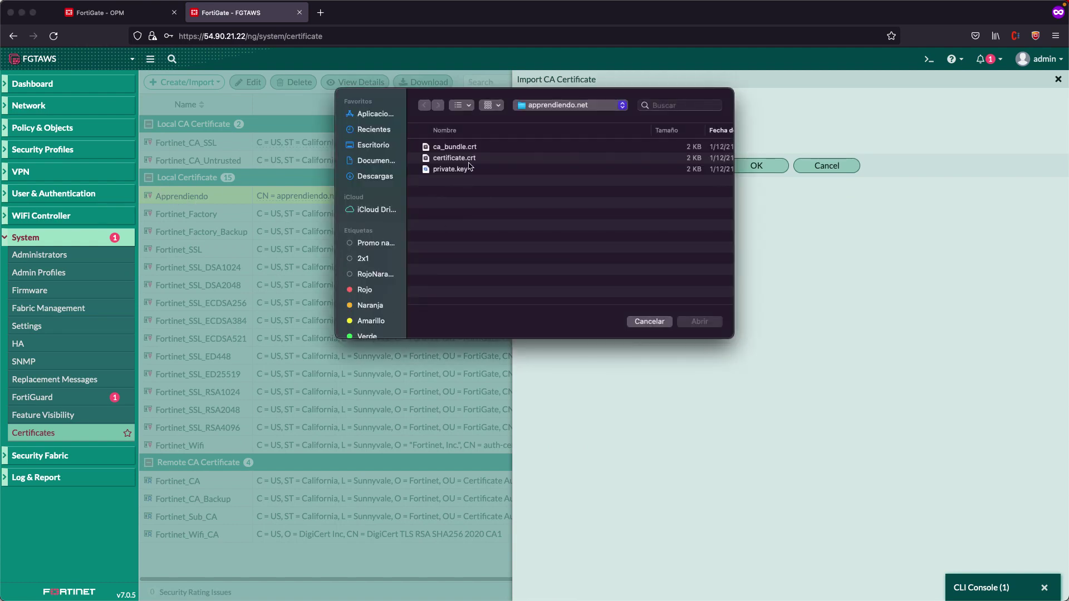
pyautogui.click(454, 150)
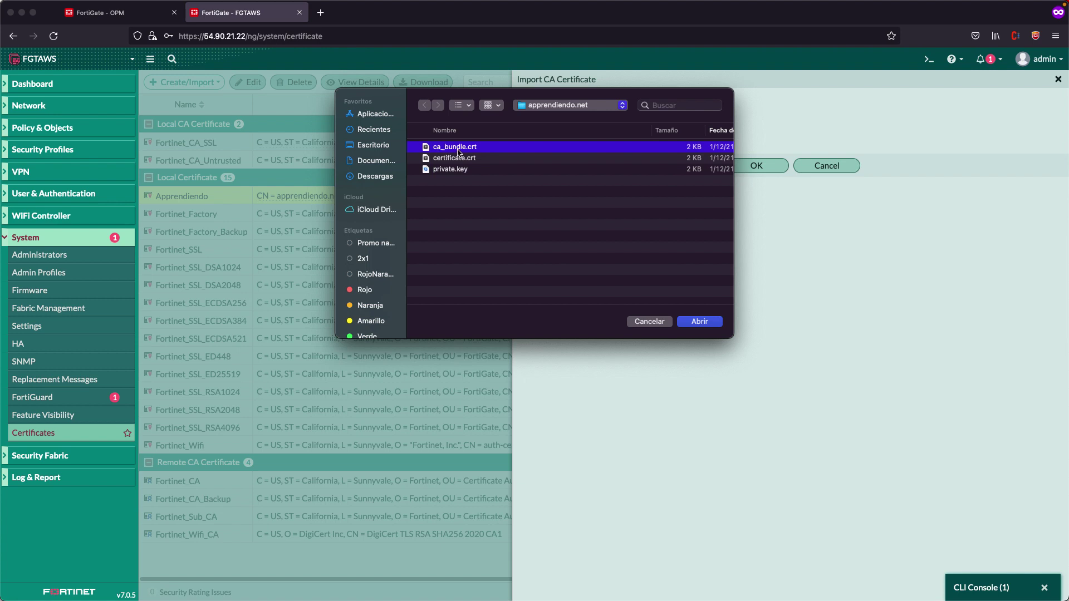
pyautogui.click(697, 322)
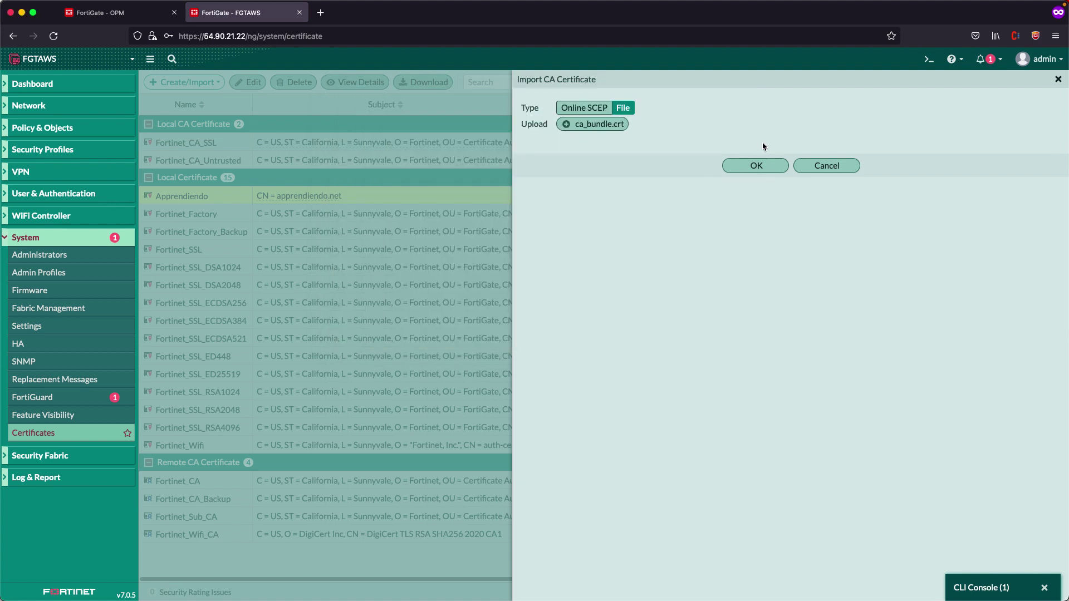
pyautogui.click(757, 166)
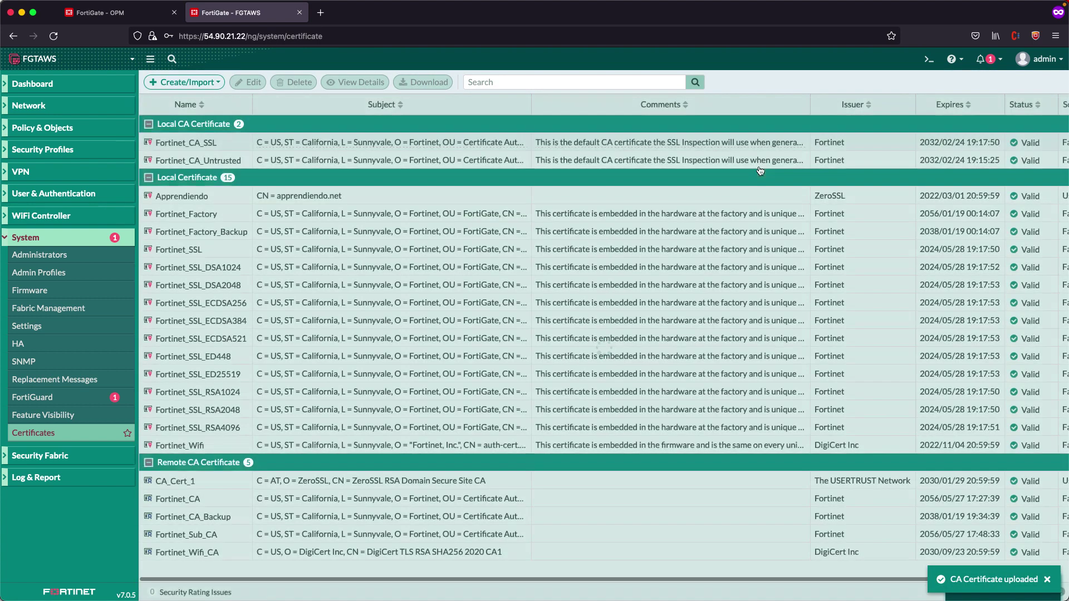
pyautogui.click(163, 480)
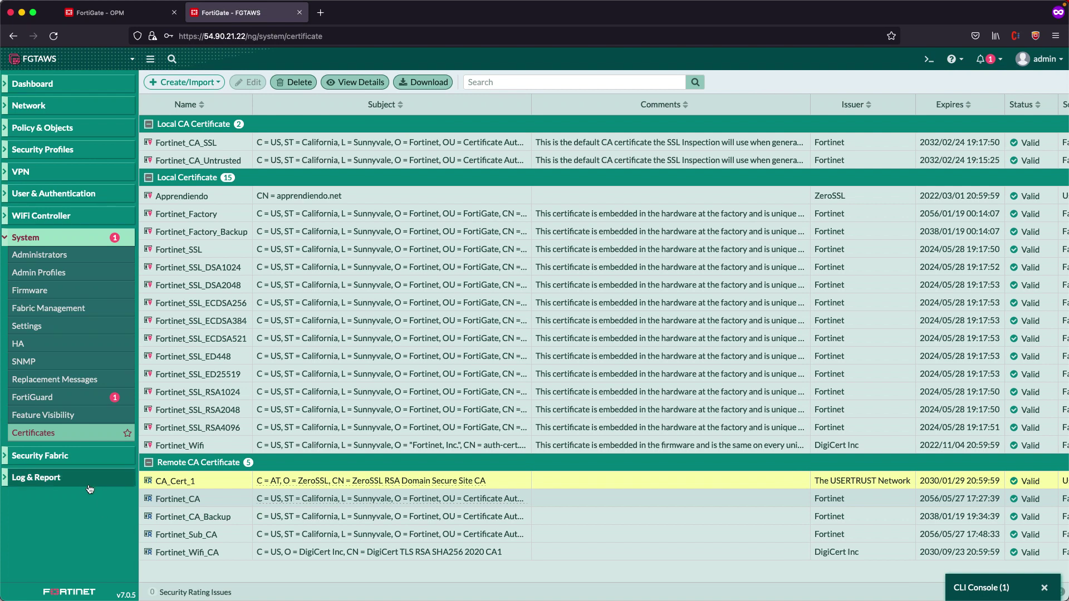
# Create local user 'vpn' with a password through the User/Groups Creation Wizard
pyautogui.click(72, 194)
pyautogui.click(56, 211)
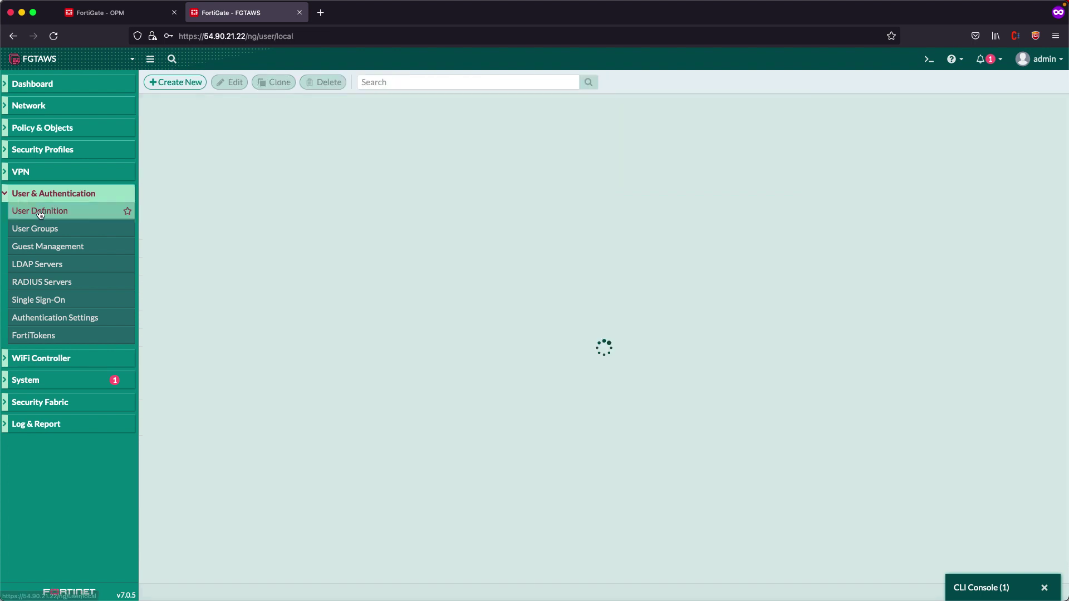
pyautogui.click(197, 88)
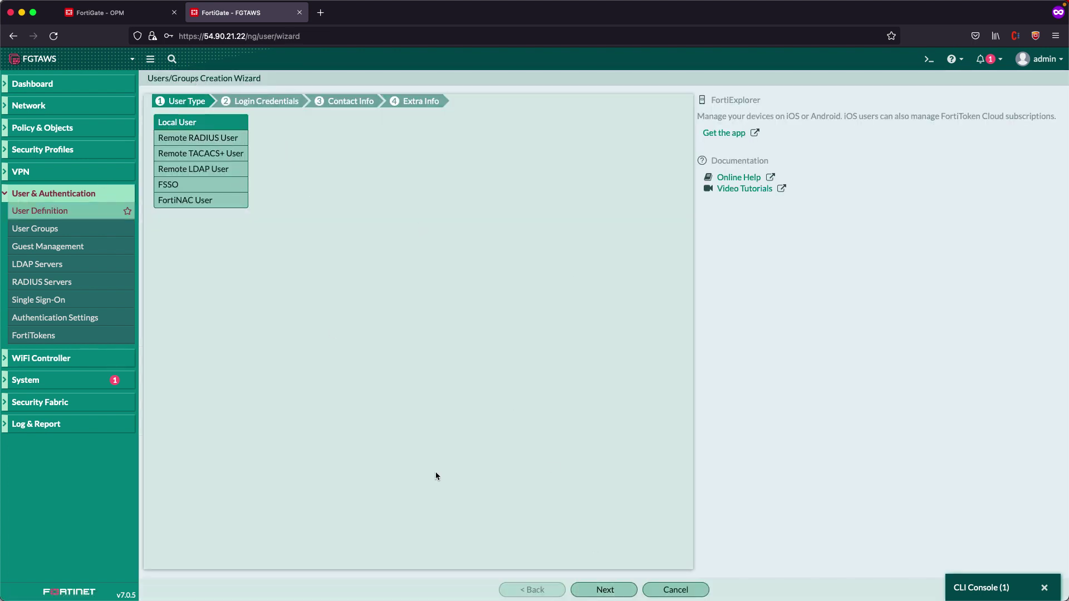
pyautogui.click(605, 590)
pyautogui.click(287, 124)
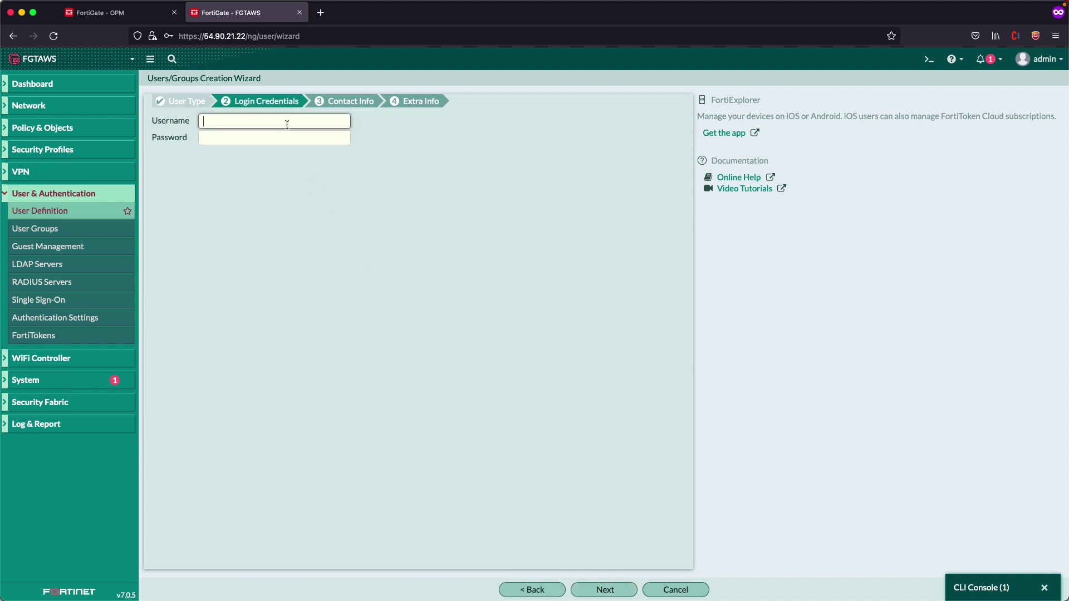
pyautogui.write('vpn')
pyautogui.click(274, 138)
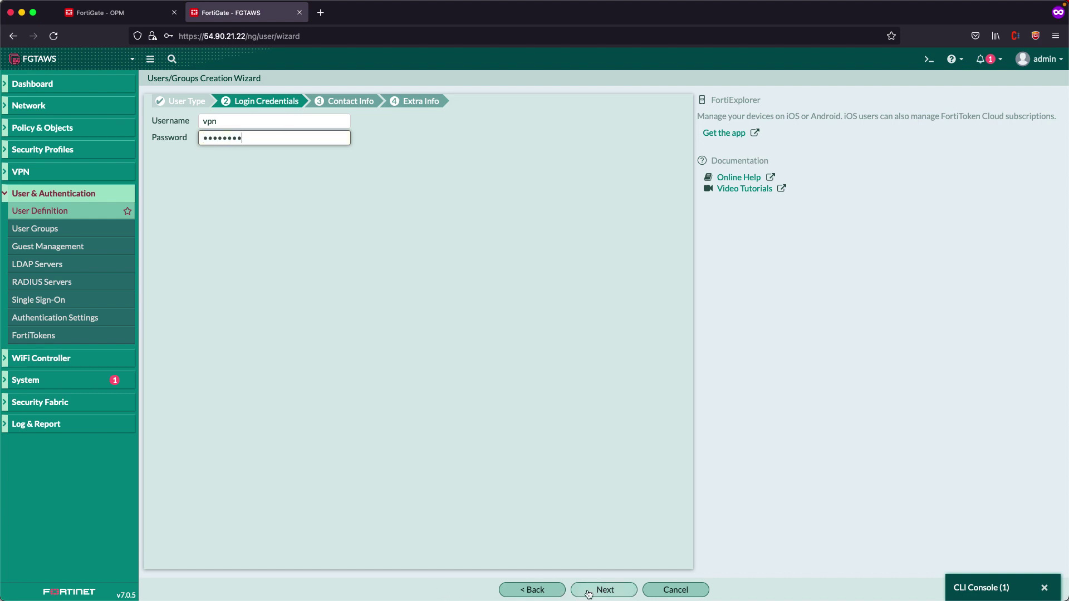
pyautogui.click(605, 591)
pyautogui.click(607, 592)
pyautogui.click(606, 592)
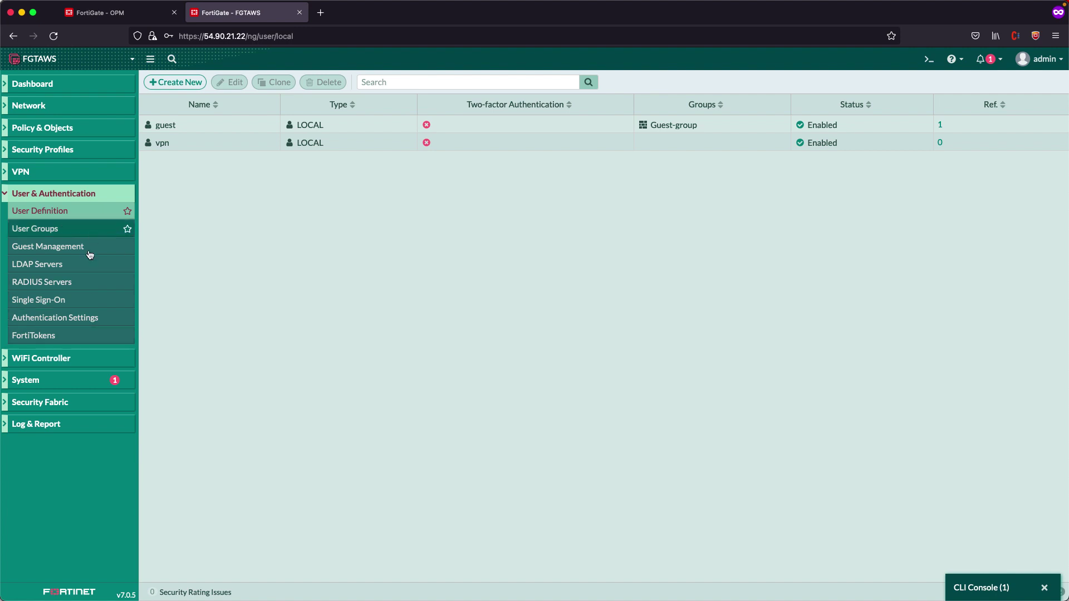
# In the CLI Console, create peer Apprendiendo under config user peer and list its settings
pyautogui.click(976, 591)
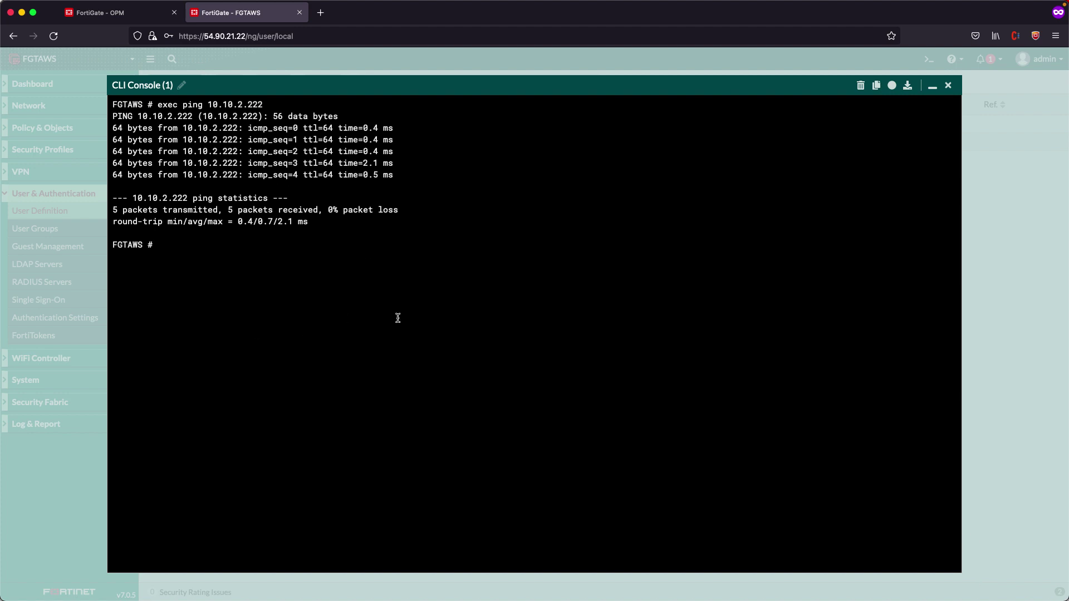
pyautogui.write('config user peer')
pyautogui.press('Return')
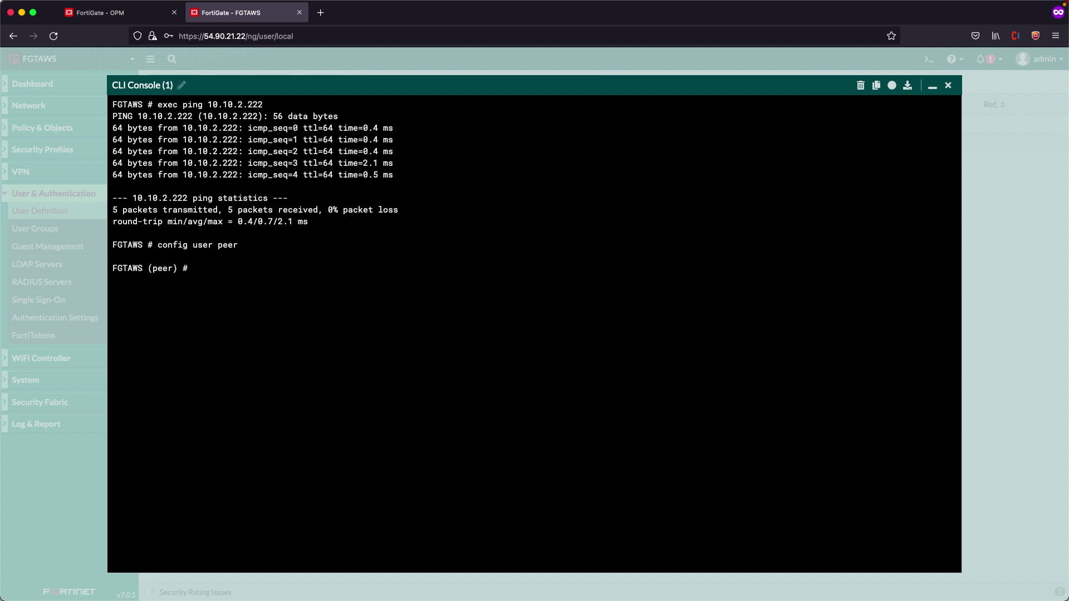
pyautogui.write('edit Apprendioe')
pyautogui.press('BackSpace')
pyautogui.write('endo')
pyautogui.press('Return')
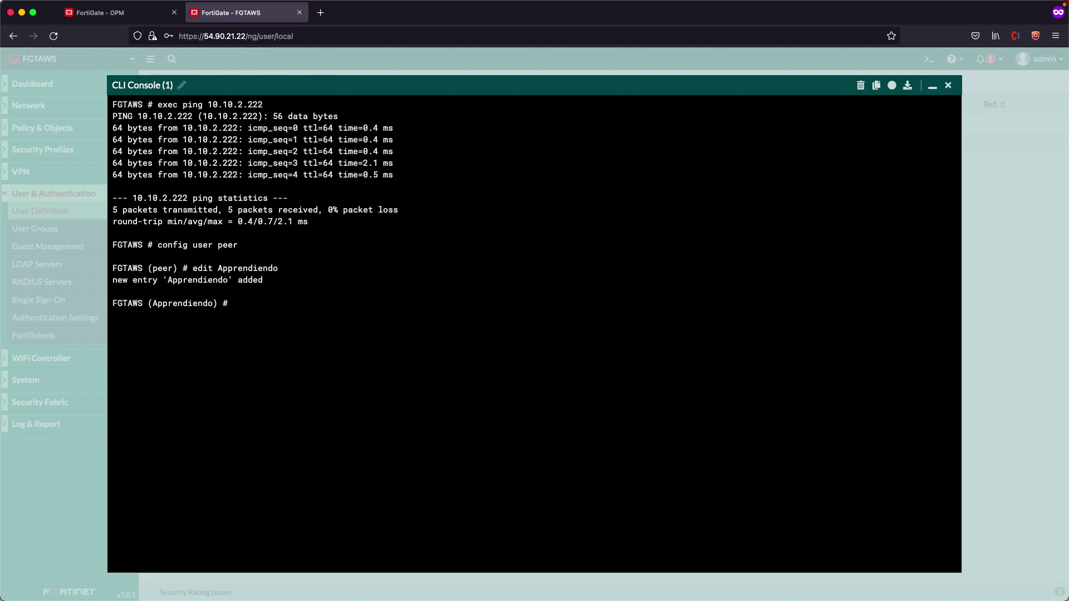
pyautogui.write('get')
pyautogui.press('Return')
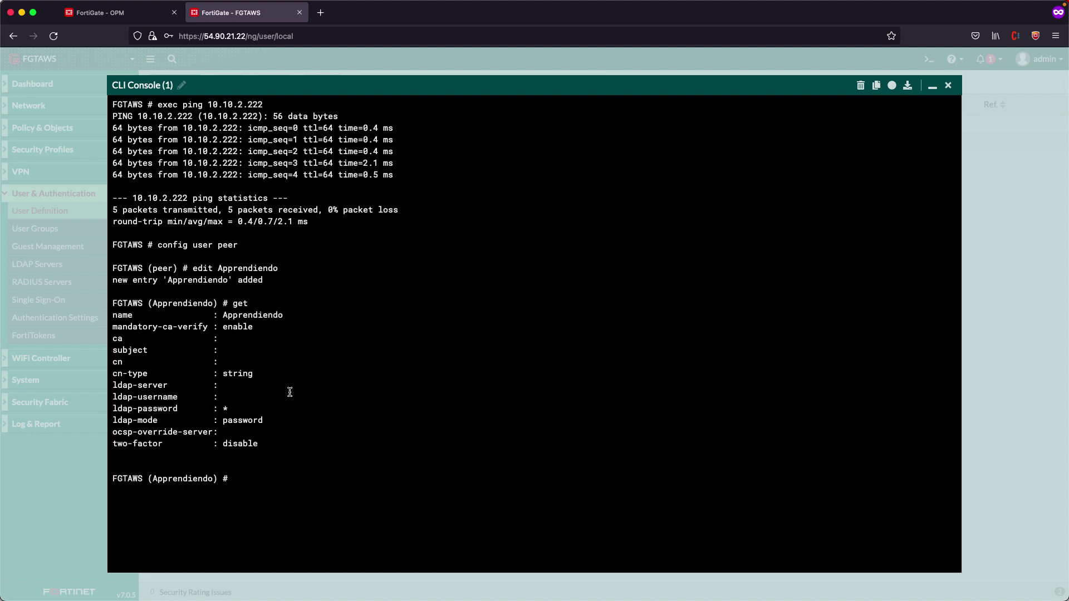
pyautogui.doubleClick(119, 340)
# Set the peer's CA to CA_Cert_1, checking the certificate names in the Certificates list
pyautogui.write('set ca CA_Cert_1')
pyautogui.click(933, 86)
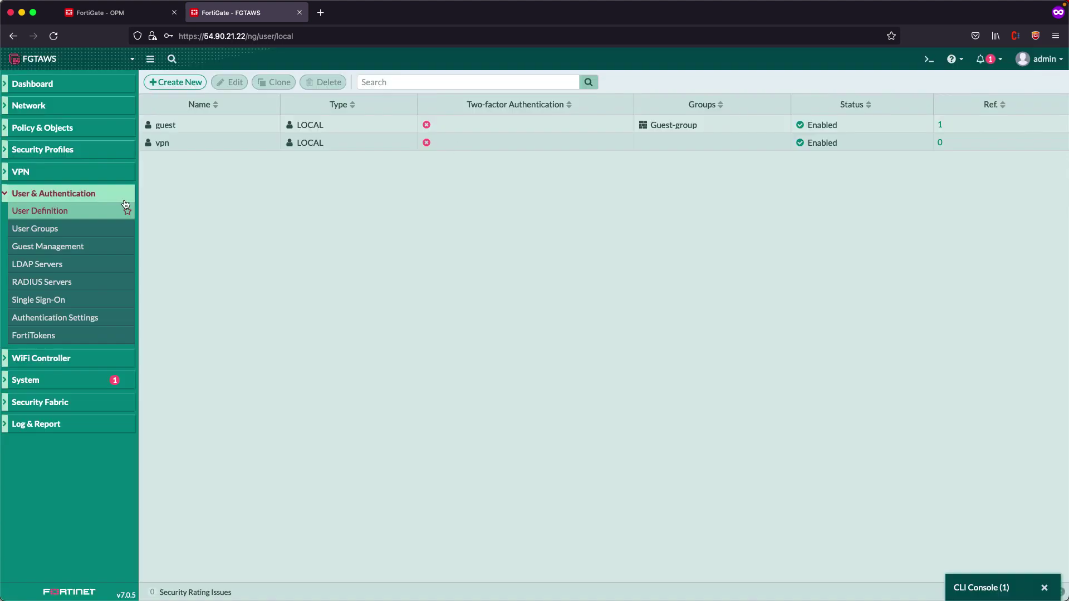
pyautogui.click(26, 379)
pyautogui.click(39, 433)
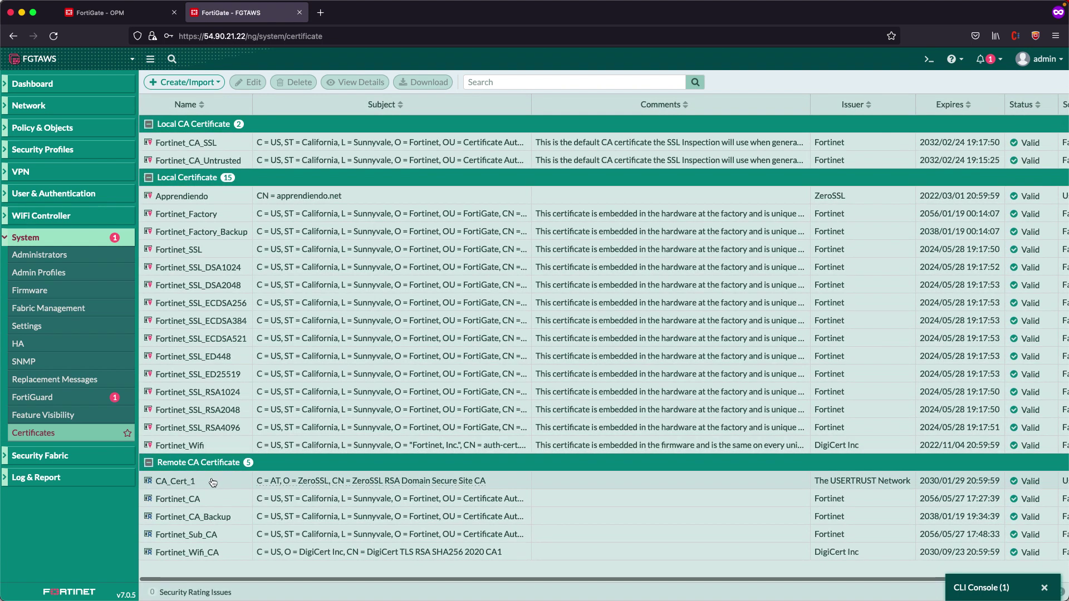
pyautogui.click(215, 480)
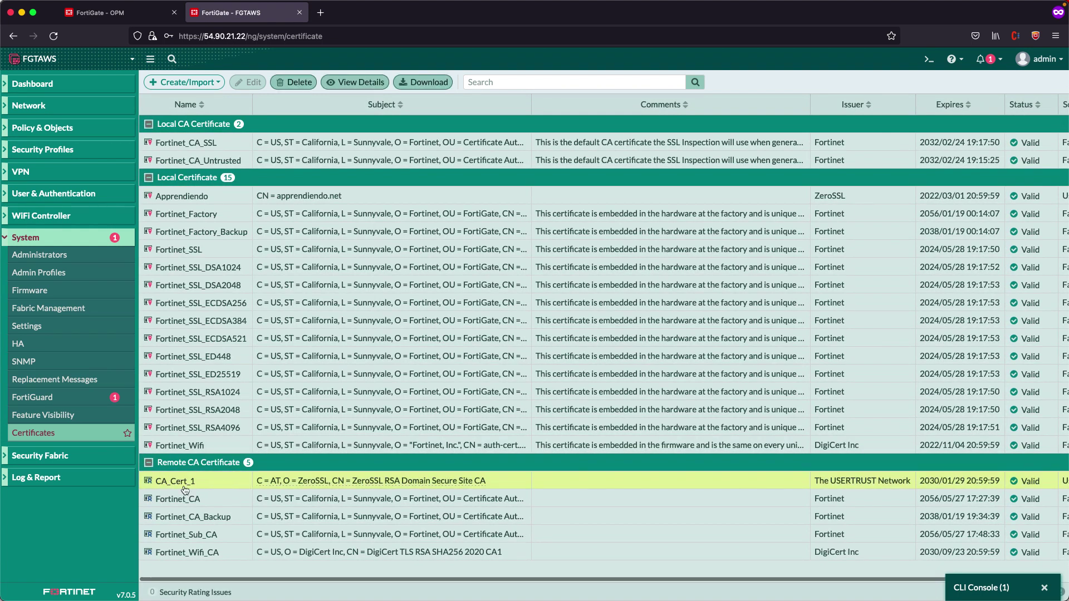
pyautogui.click(192, 196)
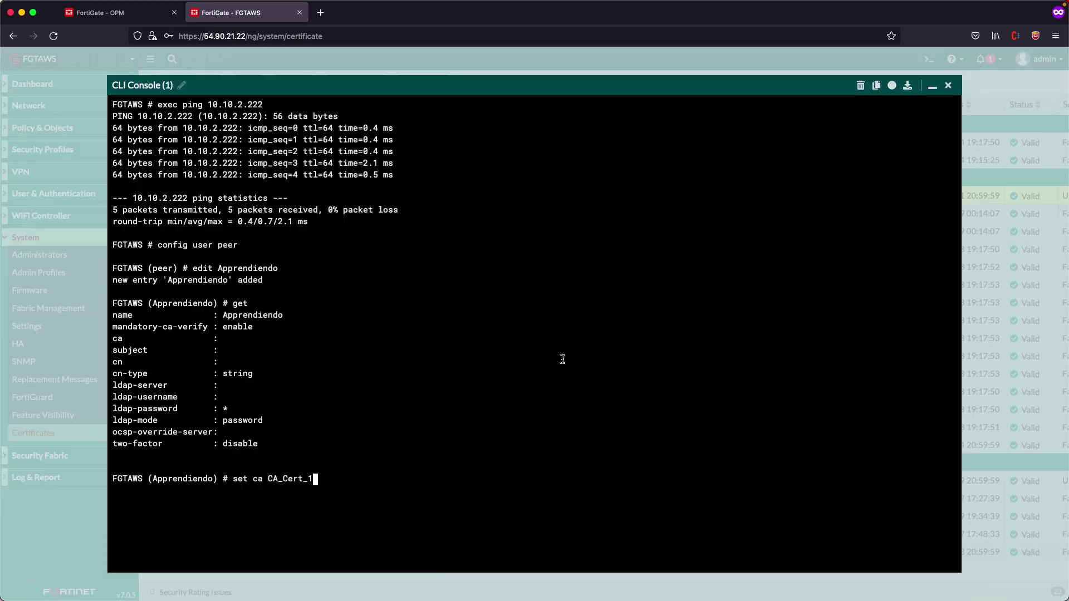
pyautogui.press('Return')
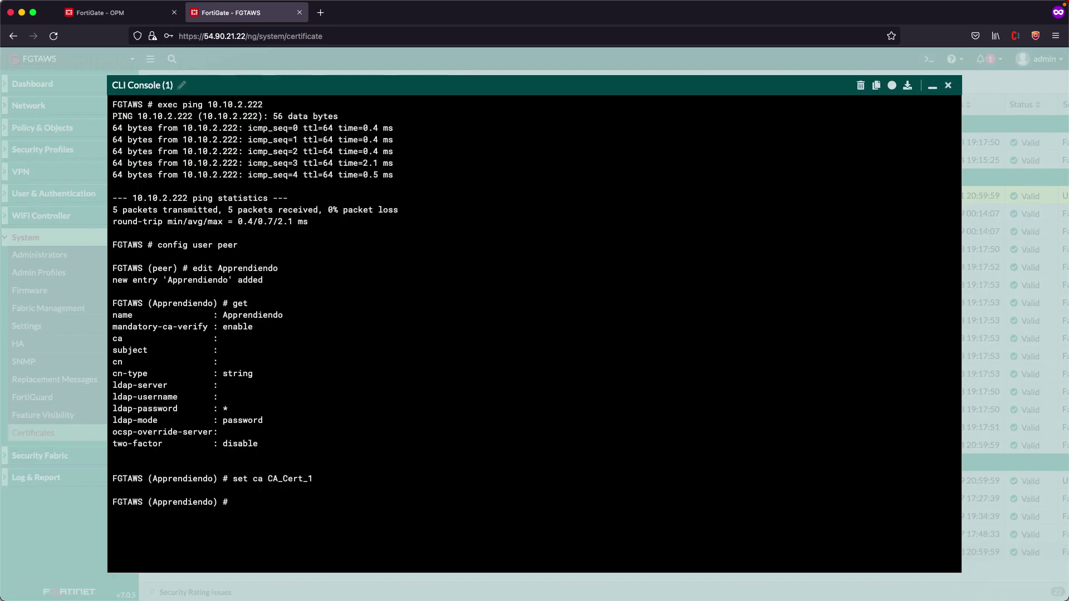
# Show the peer configuration, save it with end, and minimize the console
pyautogui.write('show')
pyautogui.press('Return')
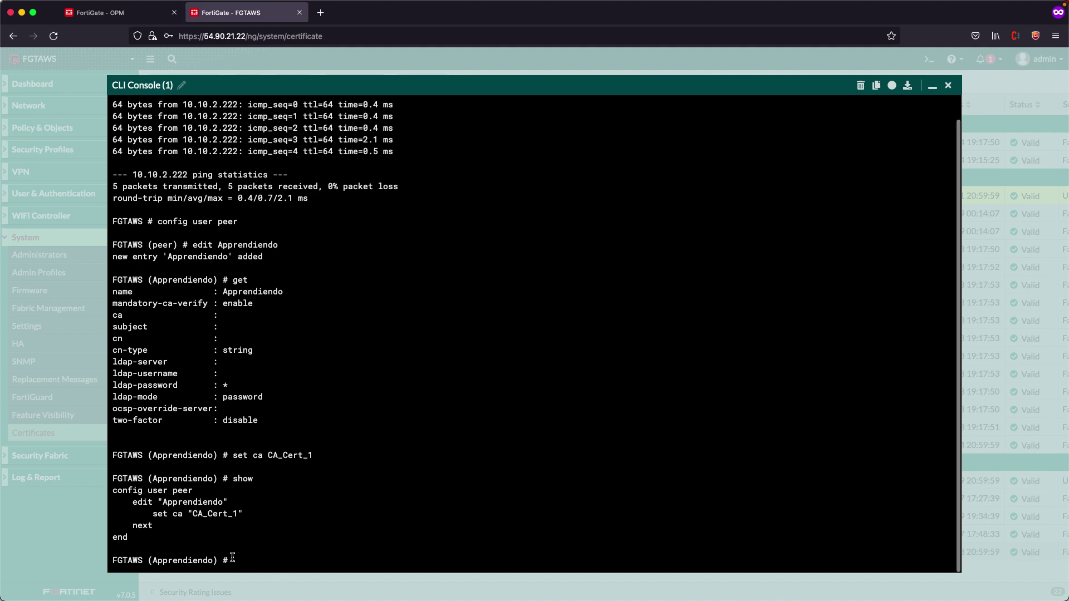
pyautogui.doubleClick(191, 503)
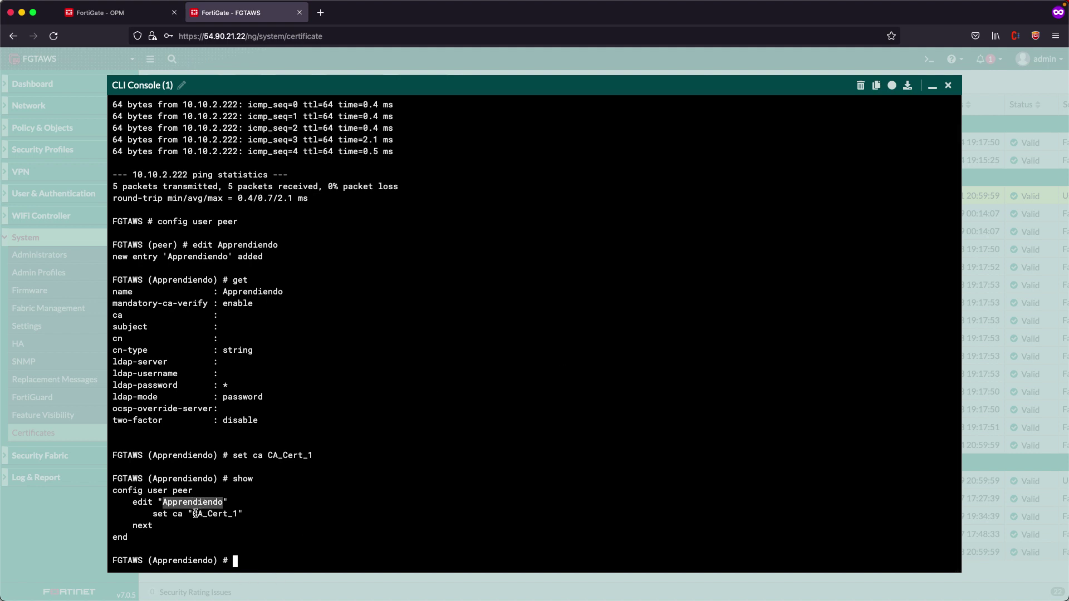
pyautogui.moveTo(198, 513); pyautogui.dragTo(244, 514)
pyautogui.click(477, 466)
pyautogui.write('end')
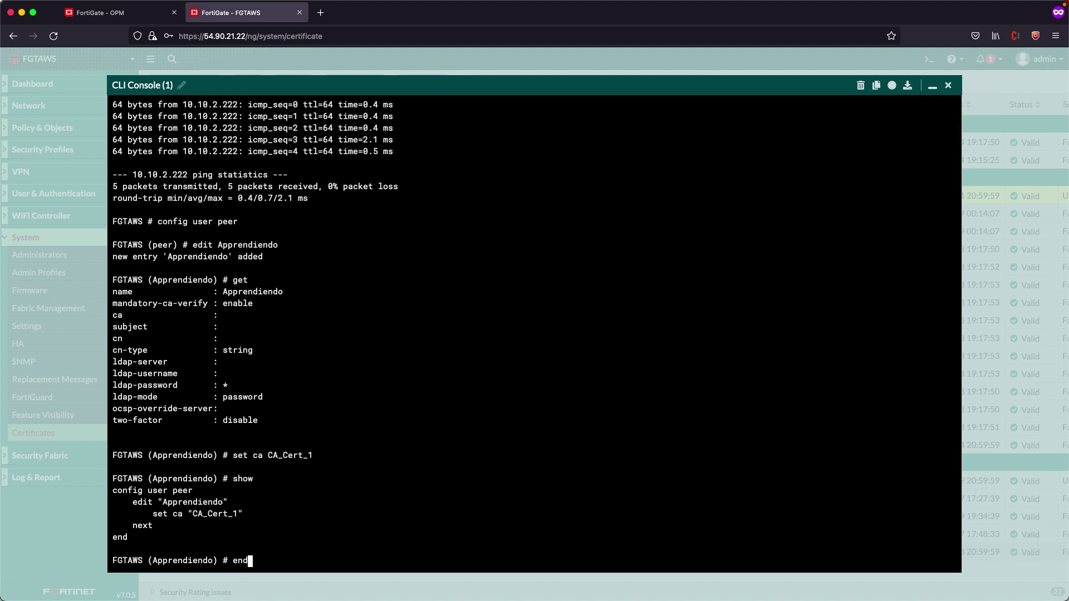
pyautogui.press('Return')
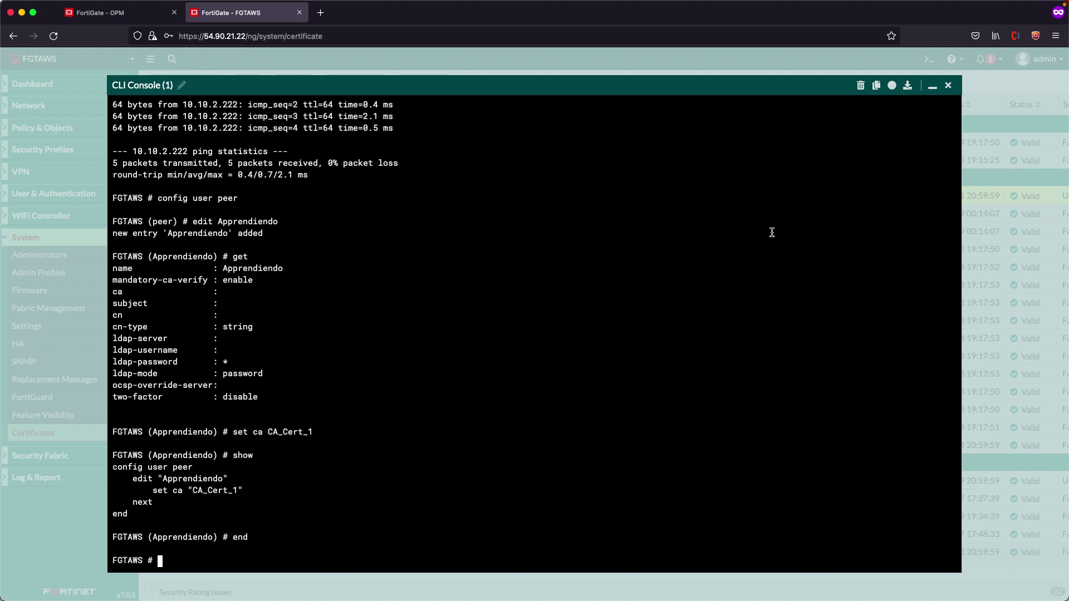
pyautogui.click(932, 86)
# Paste CN = apprendiendo.net into the Apprendiendo PKI user's Subject and save it
pyautogui.click(53, 36)
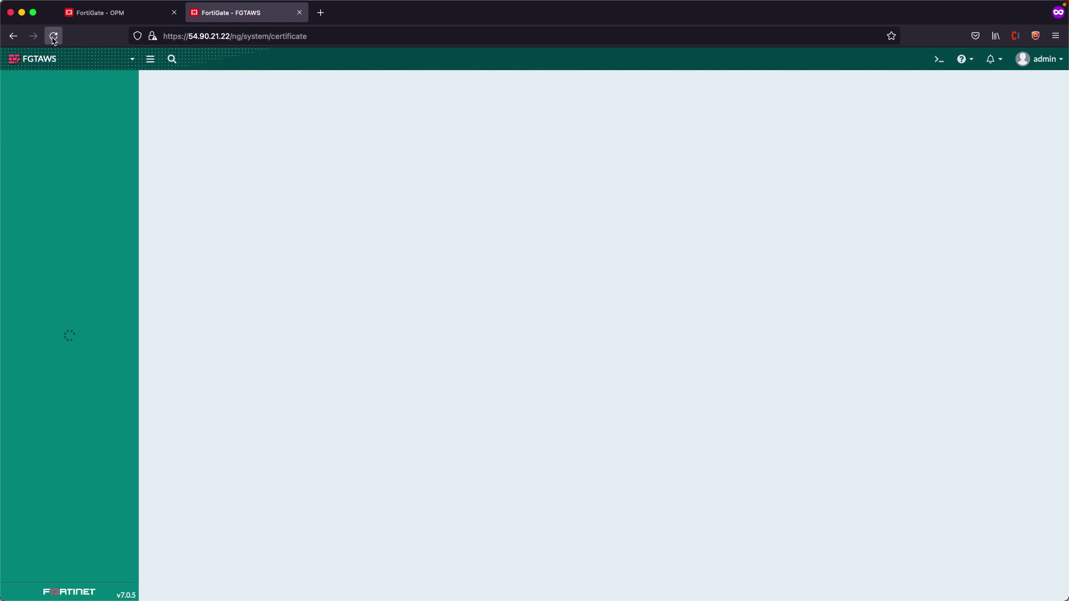
pyautogui.click(51, 194)
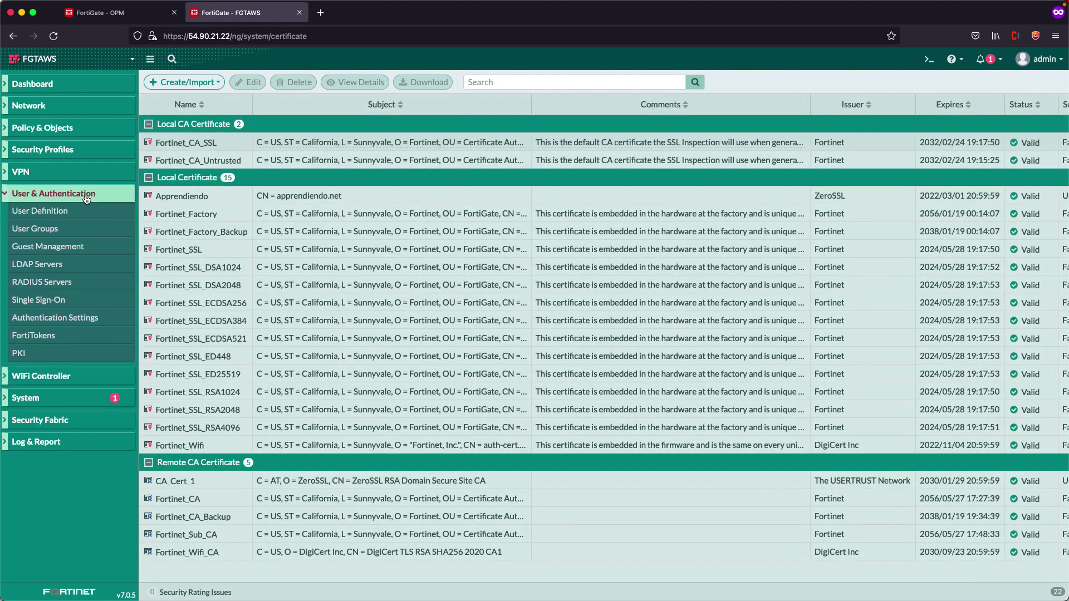
pyautogui.click(30, 357)
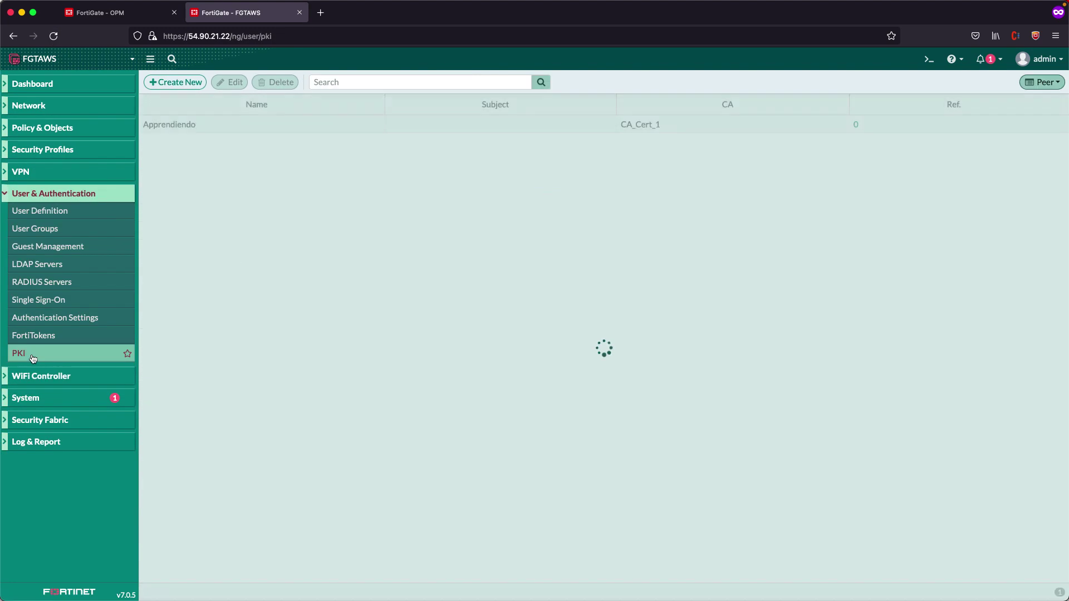
pyautogui.doubleClick(286, 127)
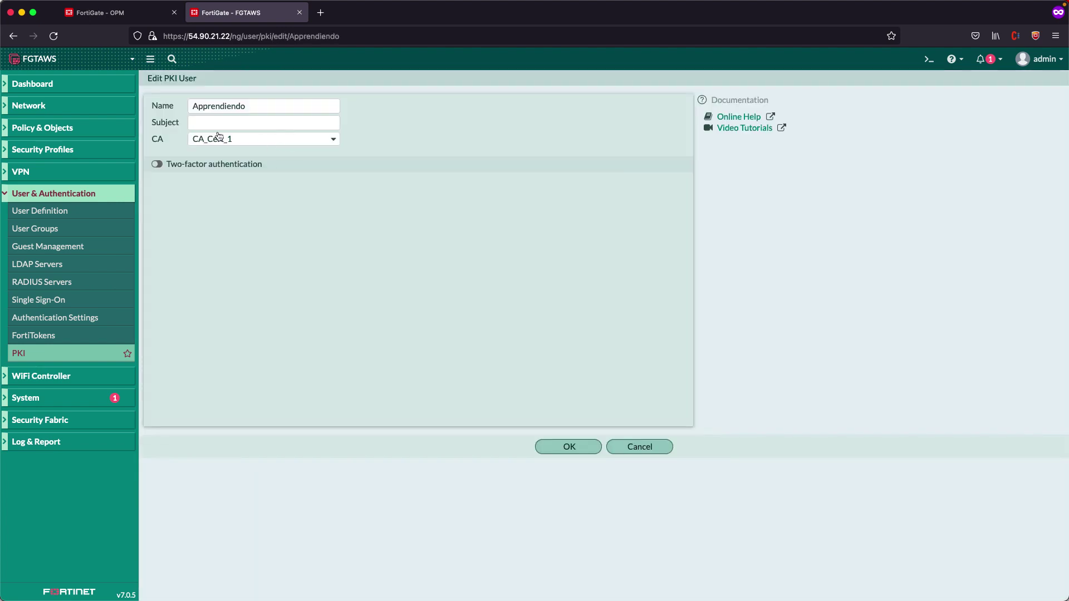
pyautogui.click(637, 446)
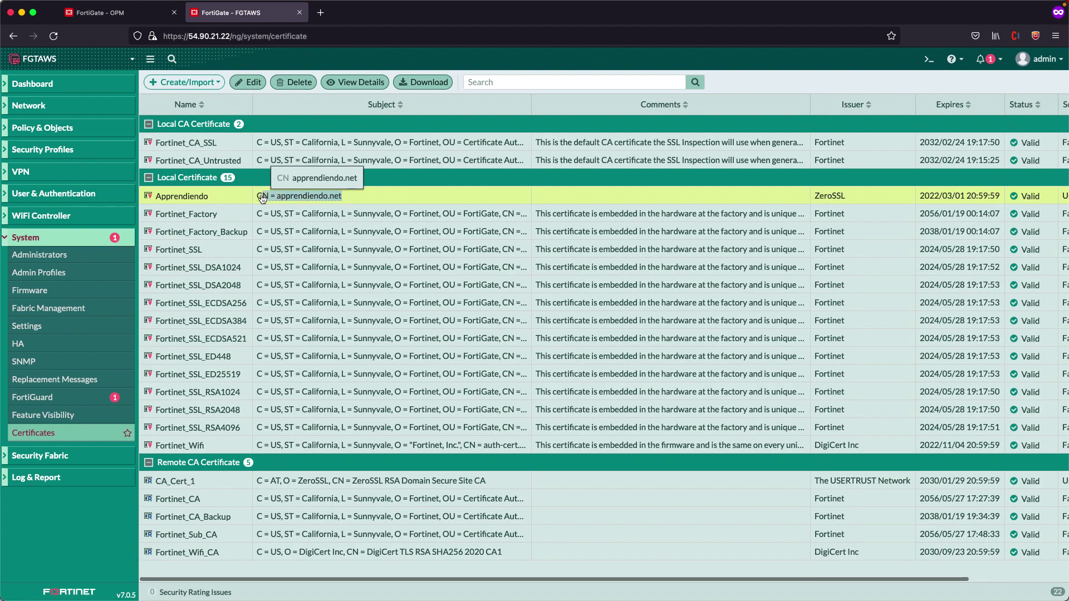
pyautogui.moveTo(263, 199); pyautogui.dragTo(255, 199)
pyautogui.press('super+c')
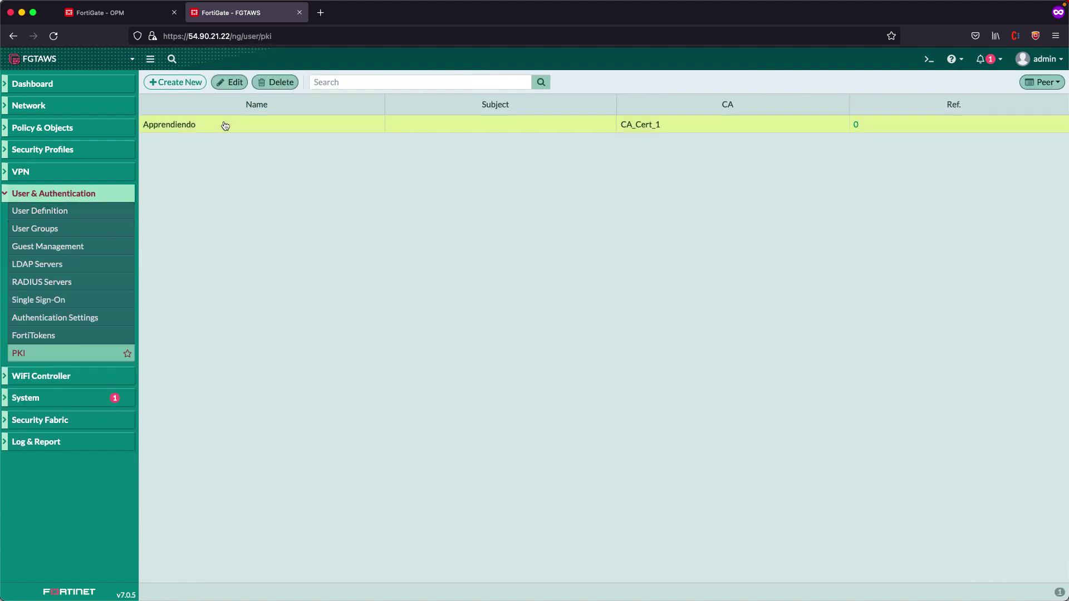
pyautogui.doubleClick(223, 125)
pyautogui.click(234, 122)
pyautogui.press('super+v')
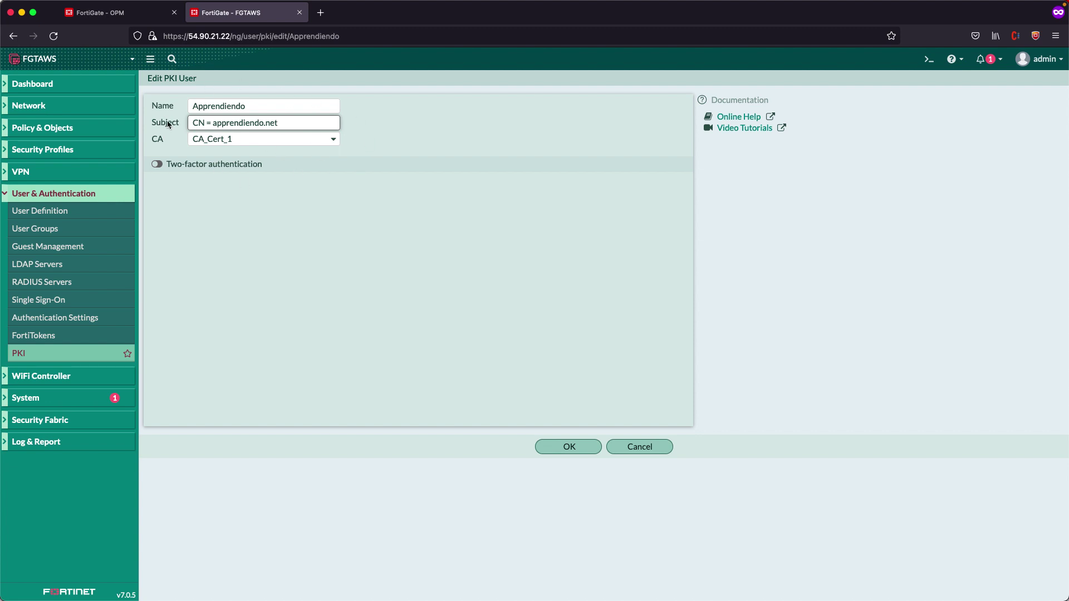
pyautogui.click(569, 447)
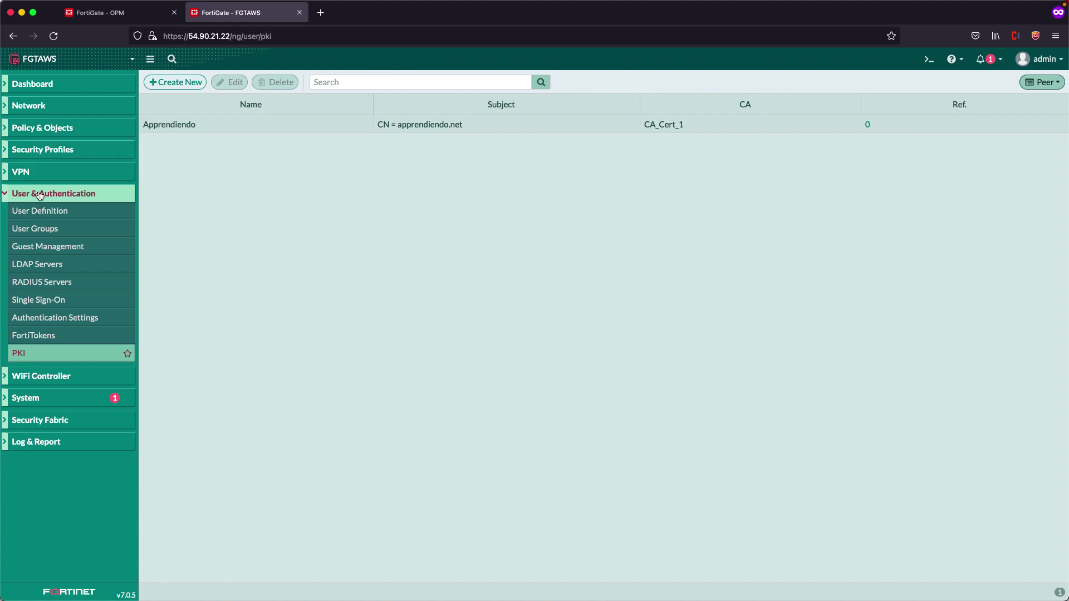
pyautogui.click(48, 172)
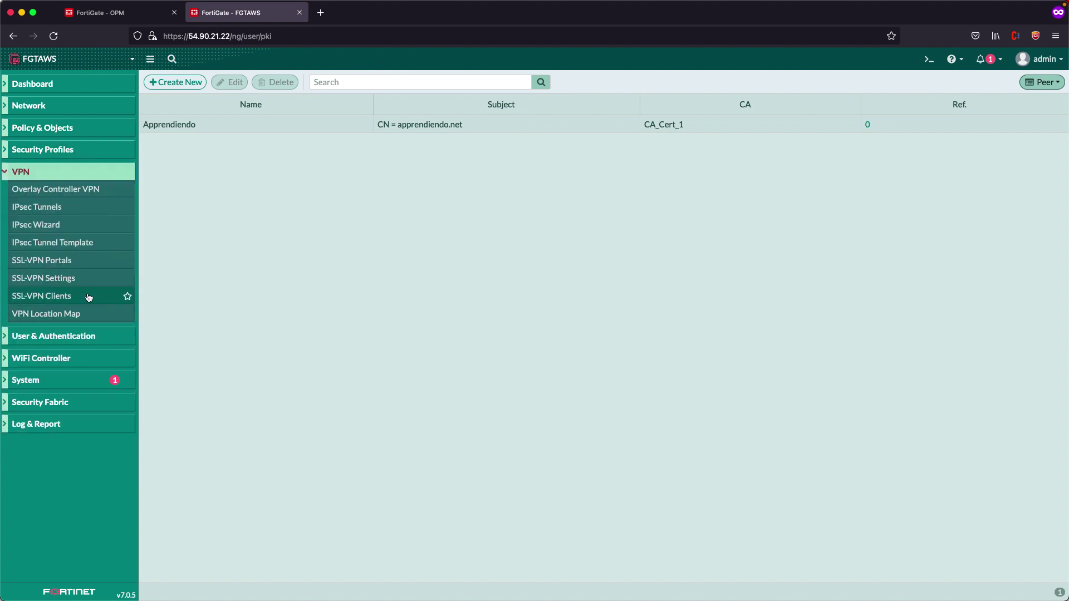
# Review the full-access SSL-VPN portal, then go to SSL-VPN Settings
pyautogui.click(89, 261)
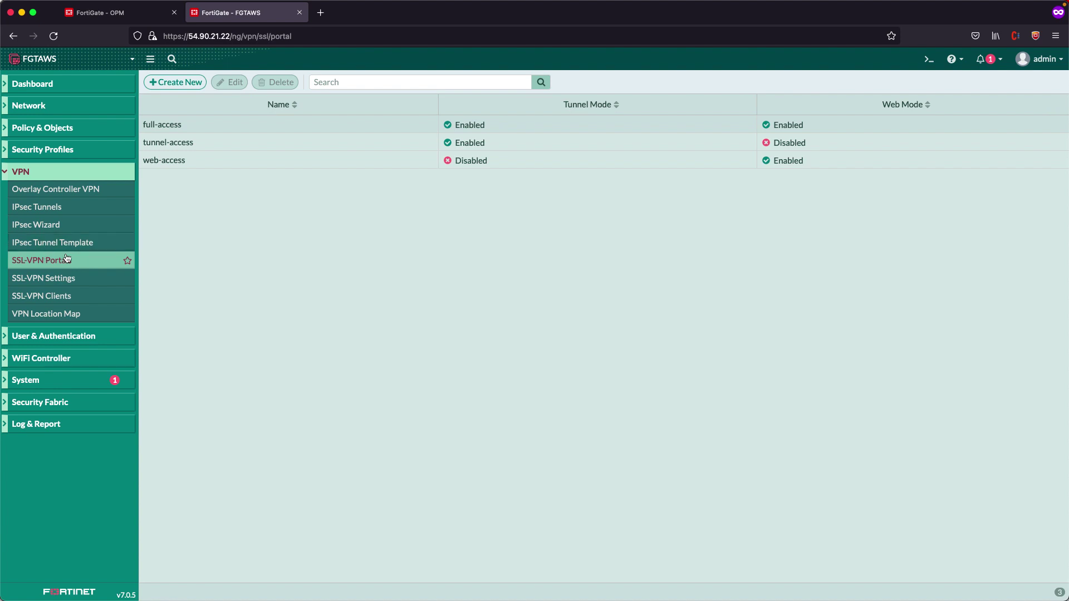
pyautogui.doubleClick(325, 124)
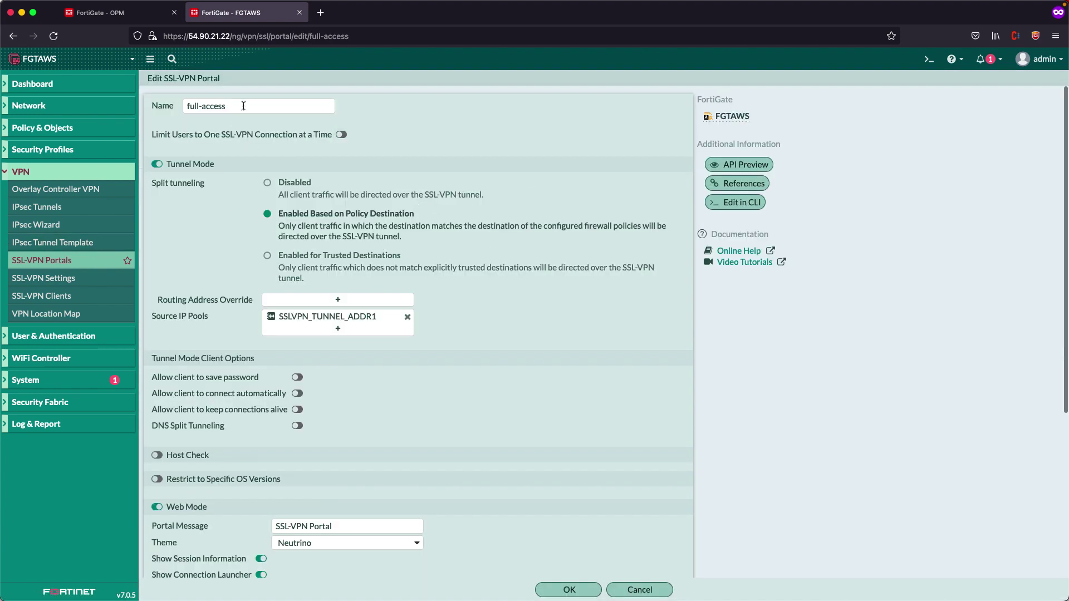
pyautogui.moveTo(246, 105); pyautogui.dragTo(159, 102)
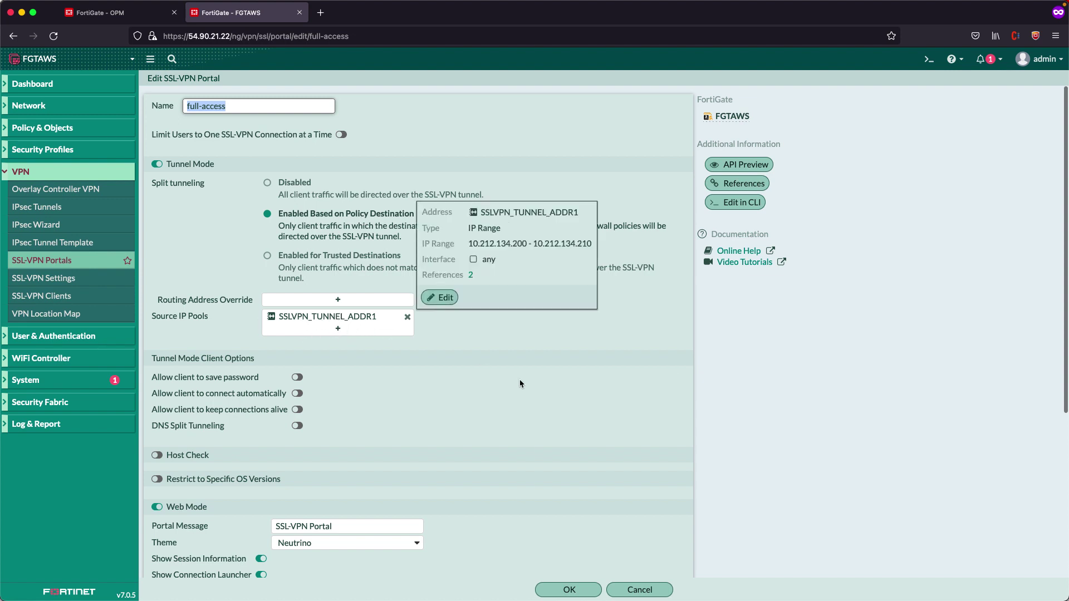
pyautogui.click(83, 282)
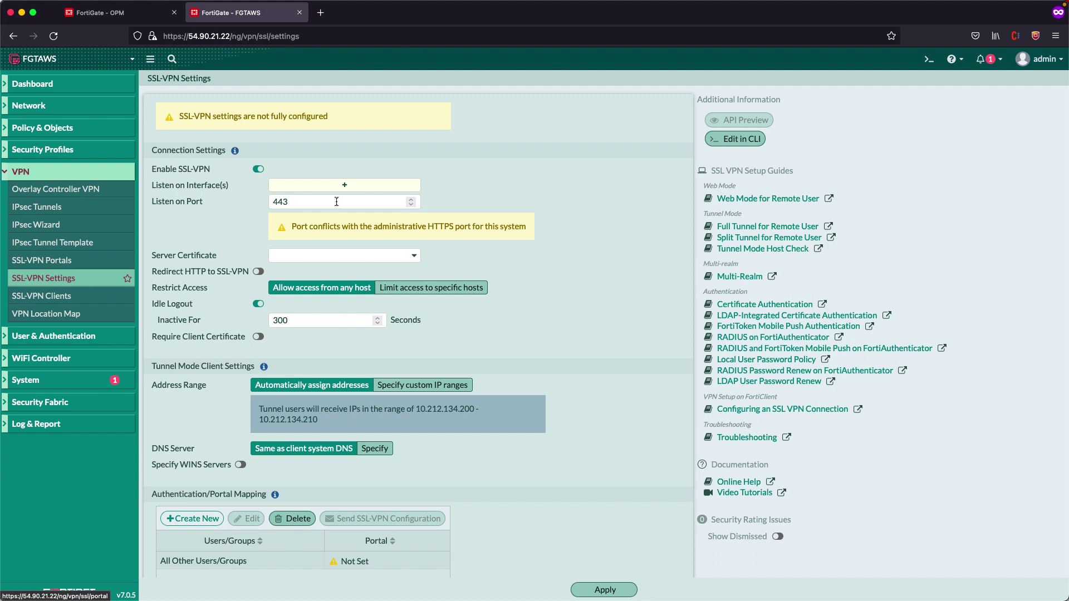
# Make SSL-VPN listen on port1 at port 10443 using the Apprendiendo server certificate
pyautogui.click(317, 187)
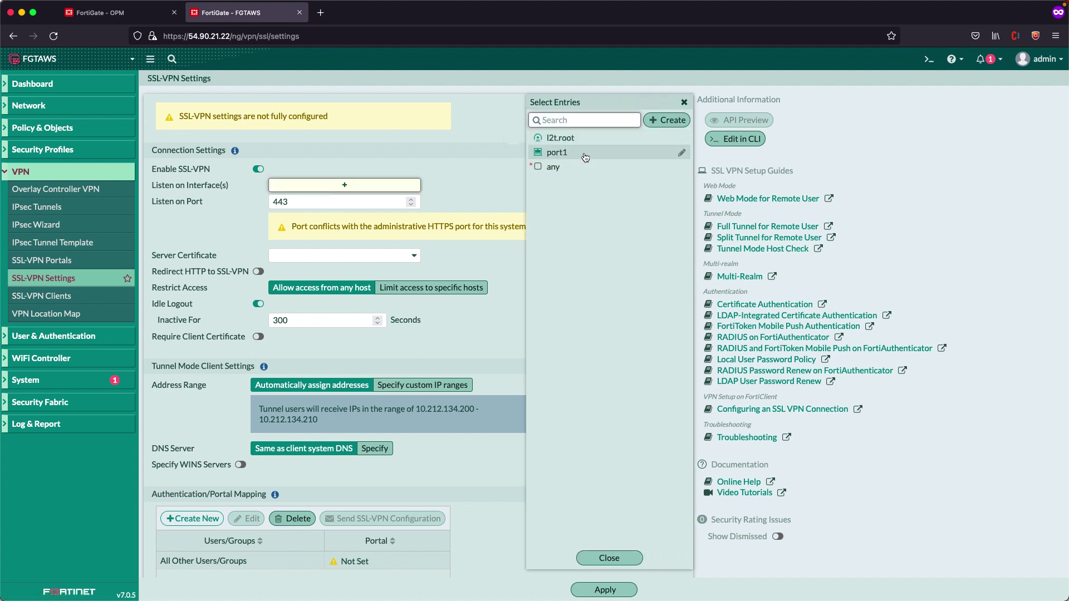
pyautogui.click(585, 158)
pyautogui.click(461, 165)
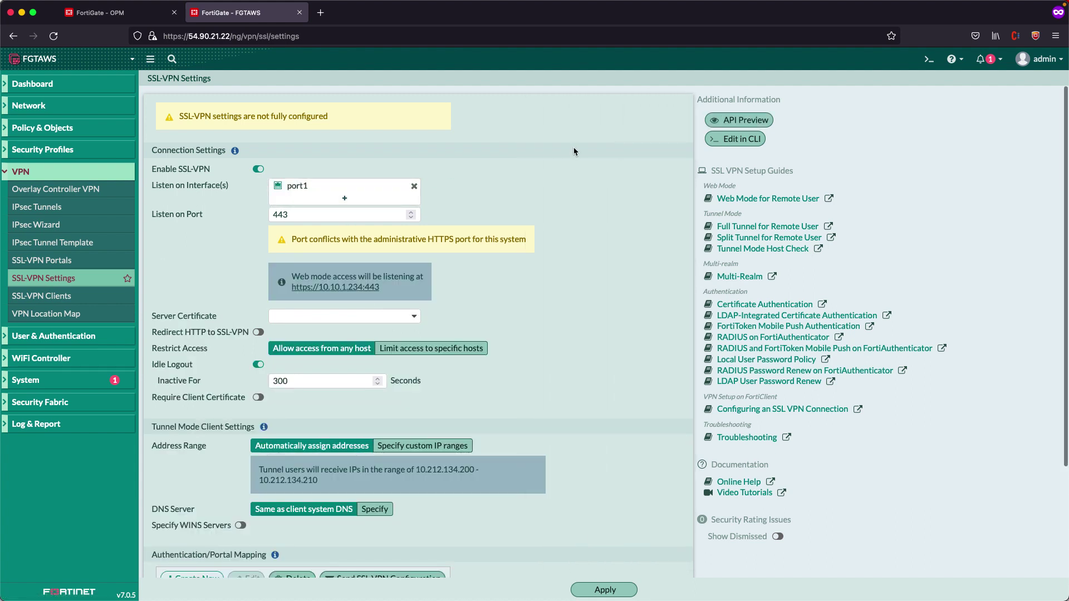
pyautogui.click(273, 215)
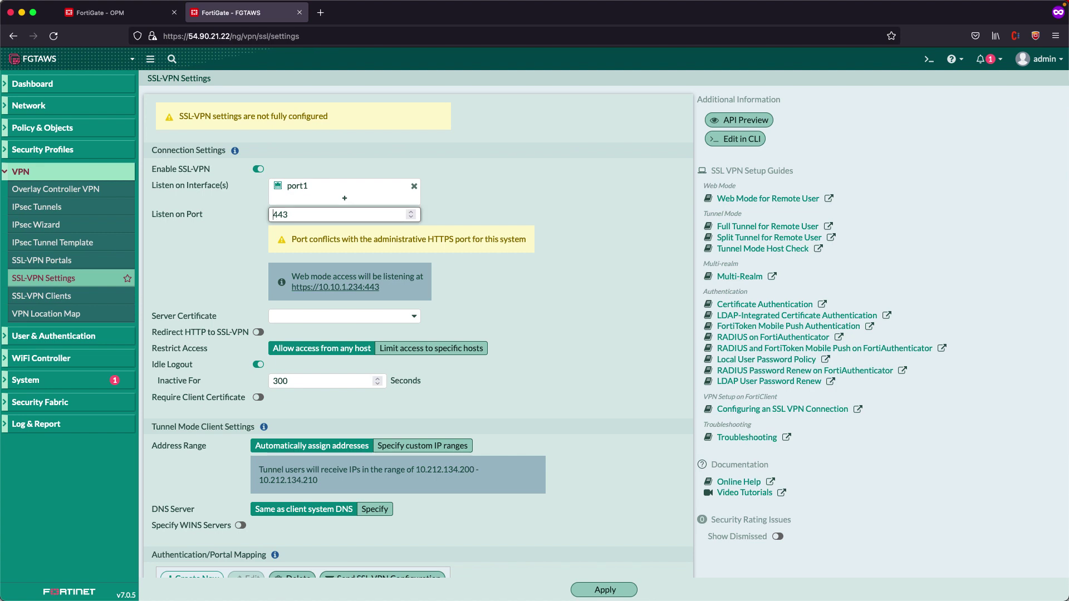
pyautogui.write('10')
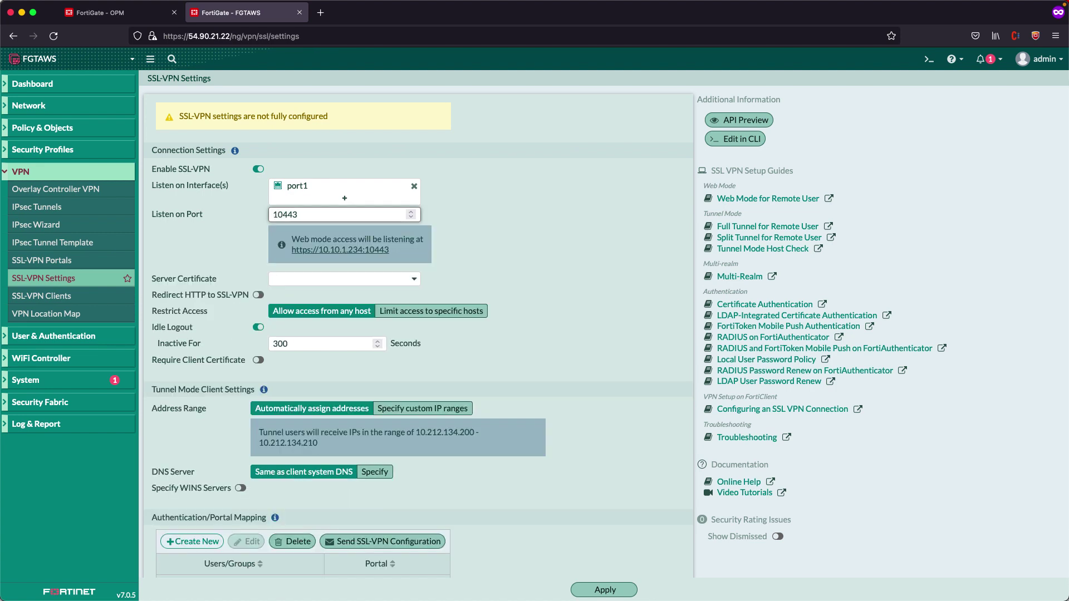
pyautogui.click(536, 238)
pyautogui.scroll(-1, 517, 261)
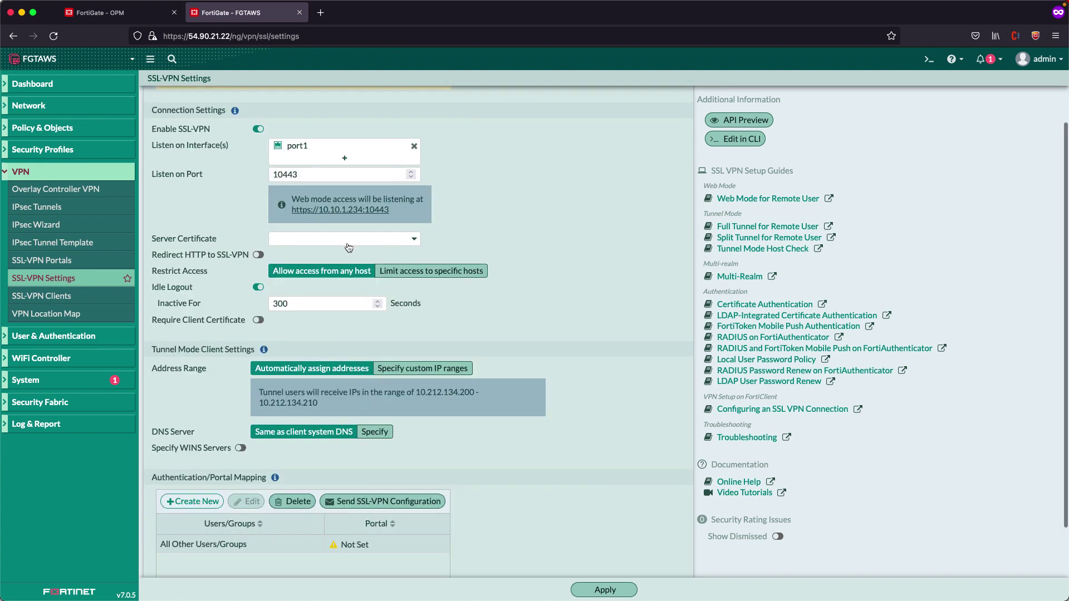
pyautogui.click(326, 241)
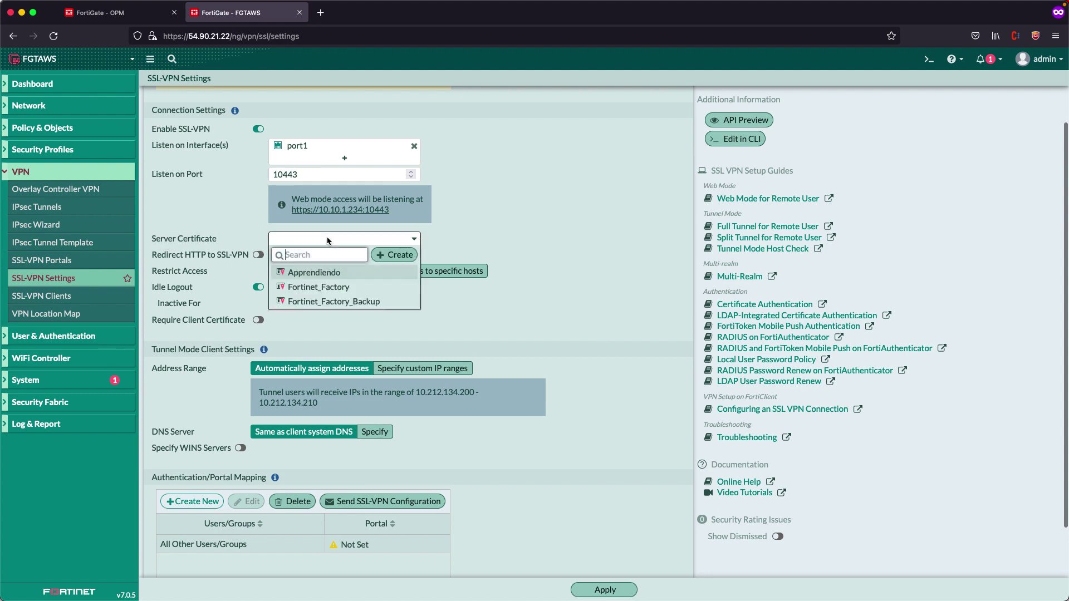
pyautogui.click(326, 274)
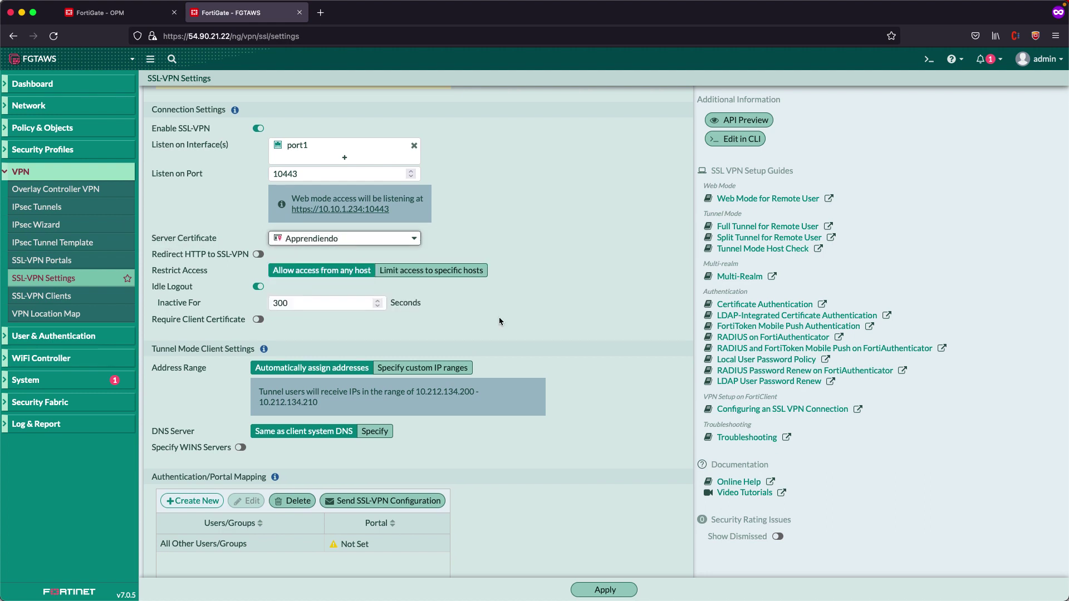
pyautogui.scroll(-1, 502, 315)
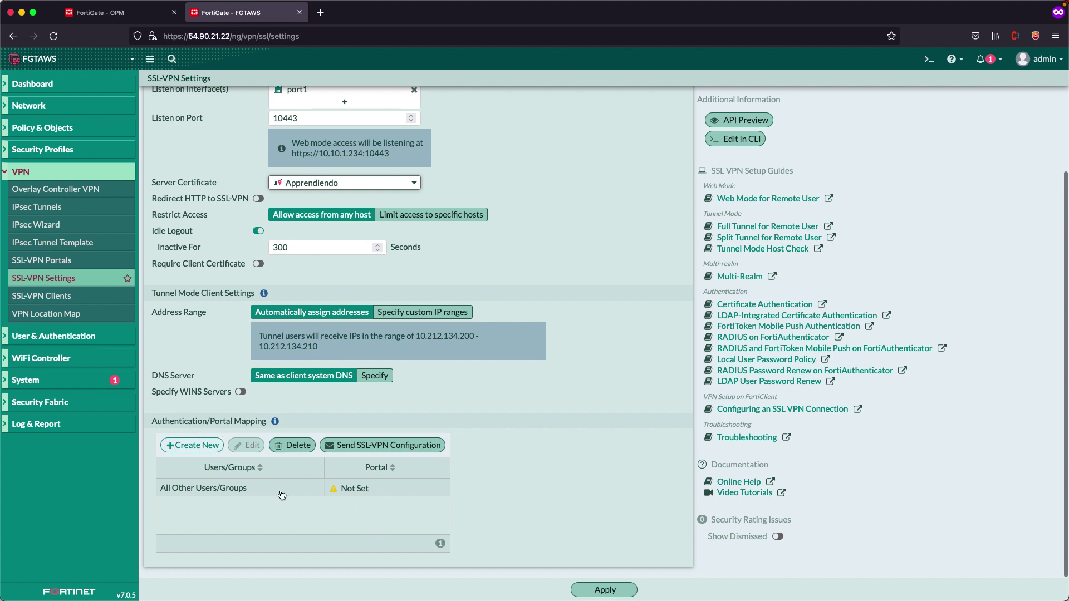
# Map All Other Users/Groups to the full-access portal and apply the settings
pyautogui.rightClick(383, 492)
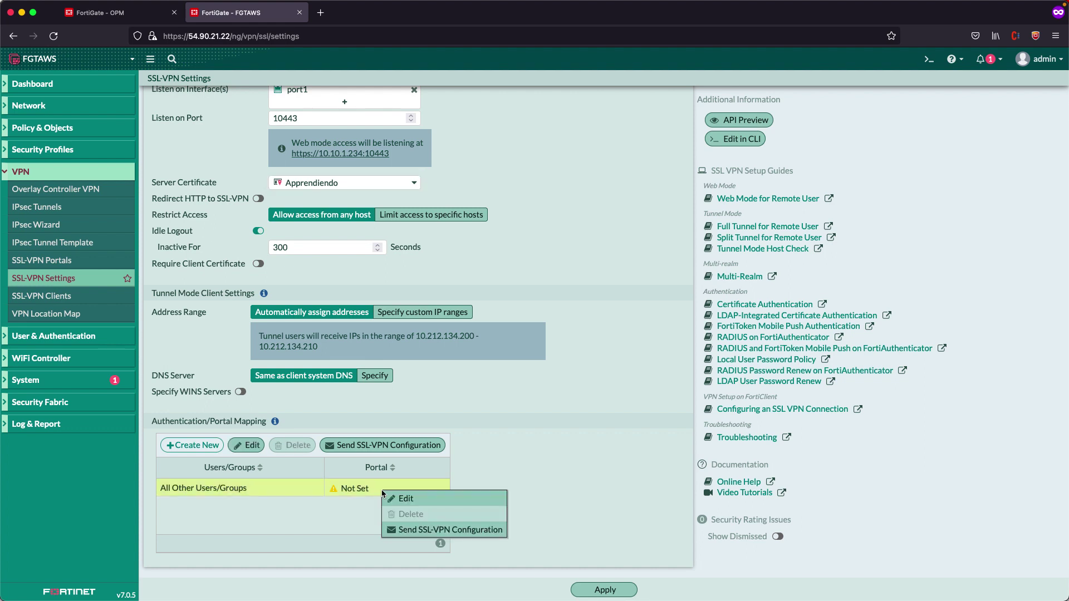
pyautogui.click(404, 498)
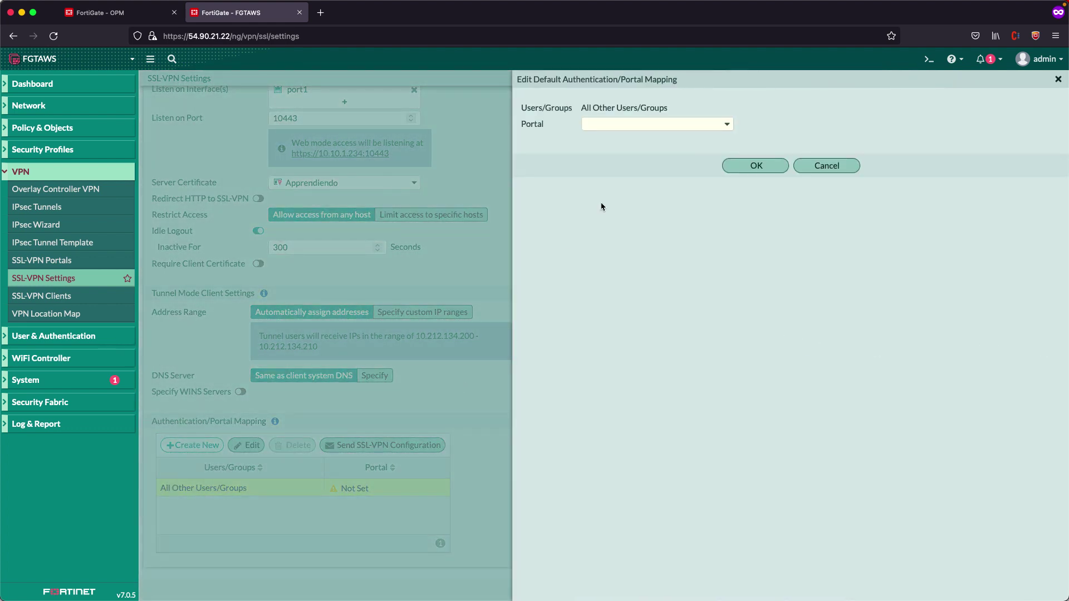
pyautogui.click(595, 126)
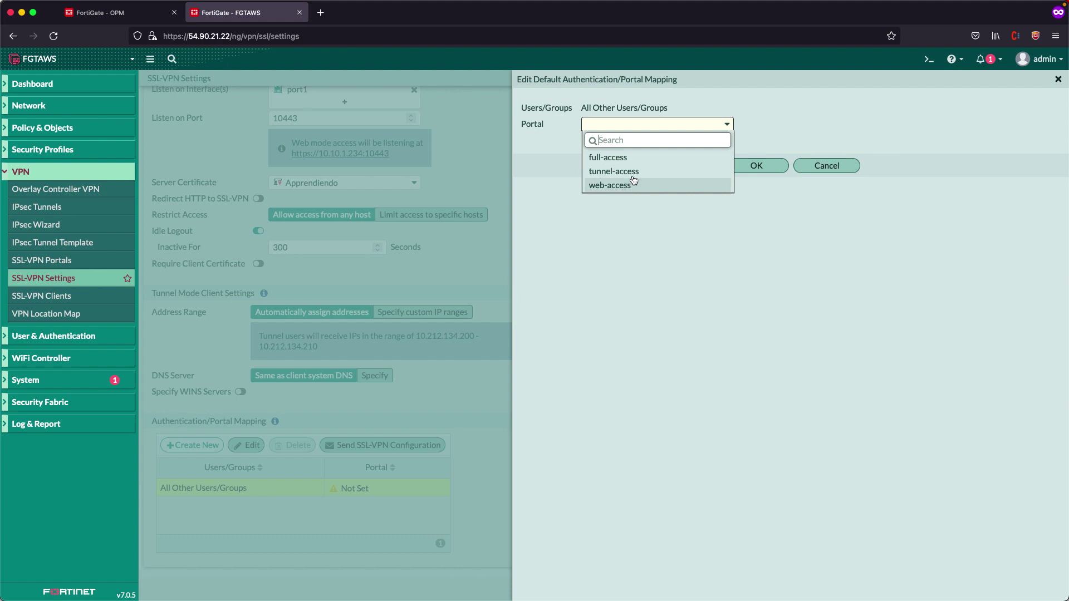
pyautogui.click(640, 158)
pyautogui.click(751, 166)
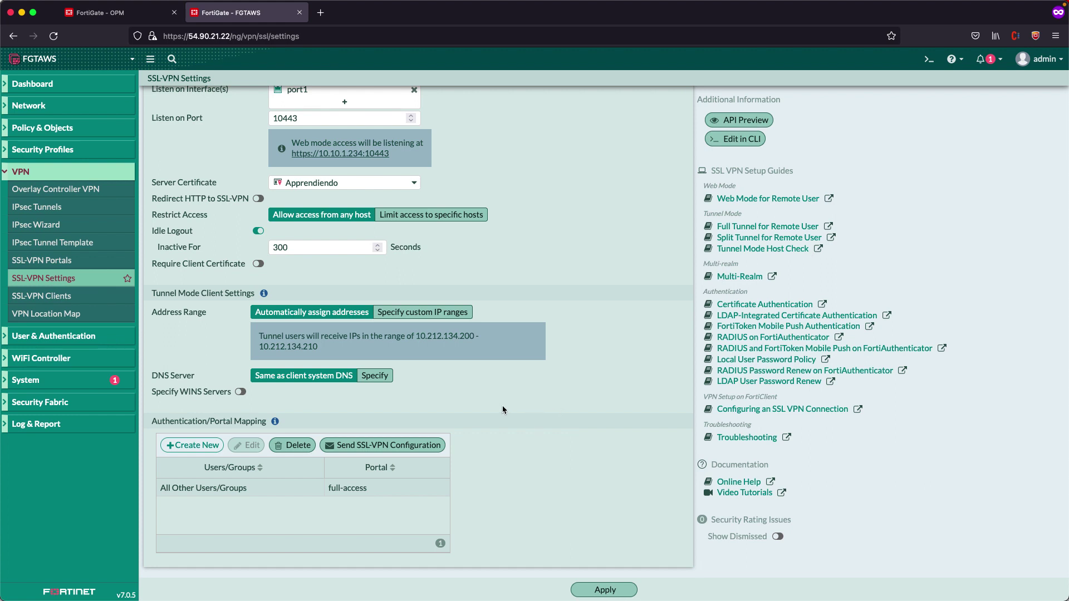
pyautogui.click(614, 596)
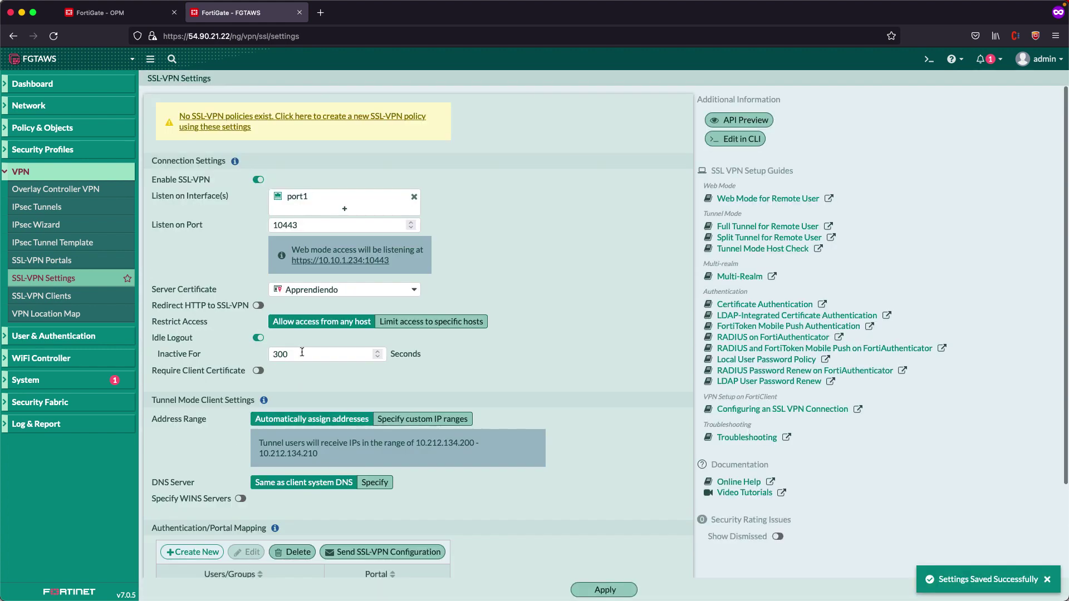
pyautogui.scroll(-3, 523, 296)
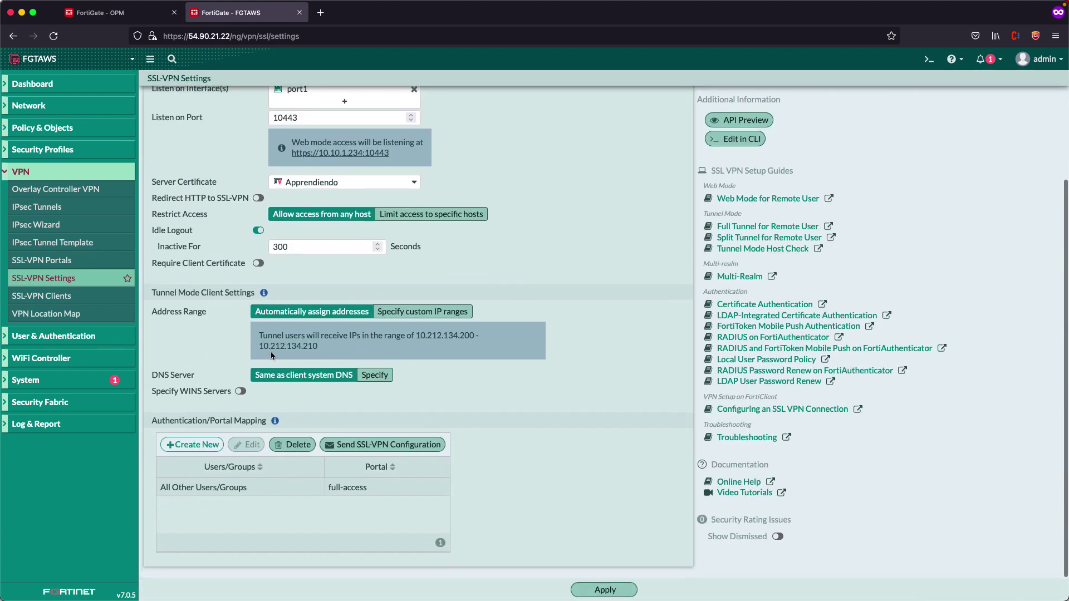
pyautogui.scroll(3, 564, 313)
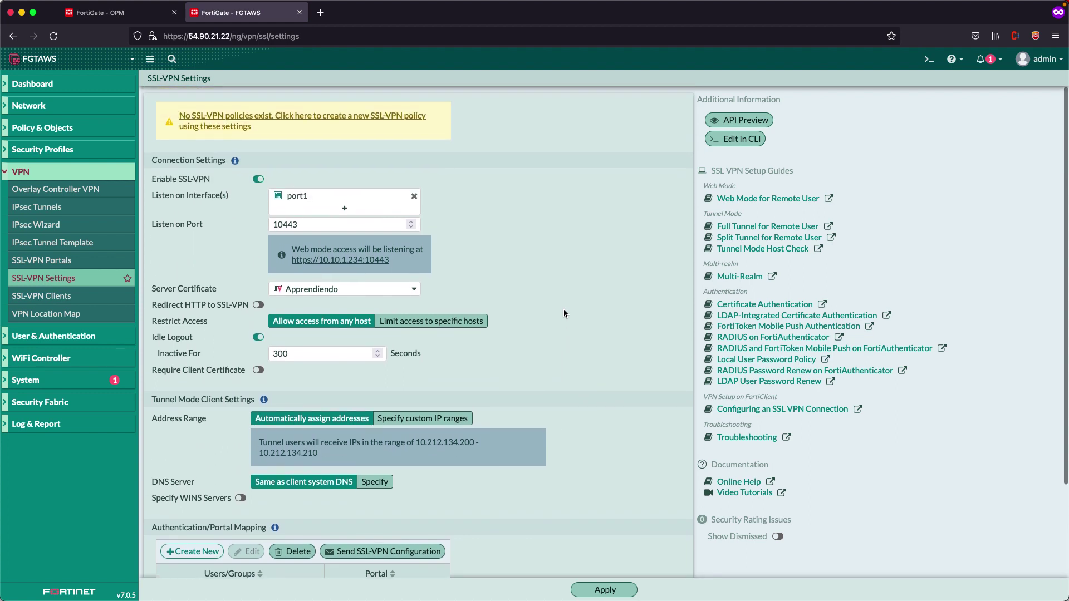
# In the CLI console, create SSL-VPN authentication rule 1 and show its settings
pyautogui.click(741, 140)
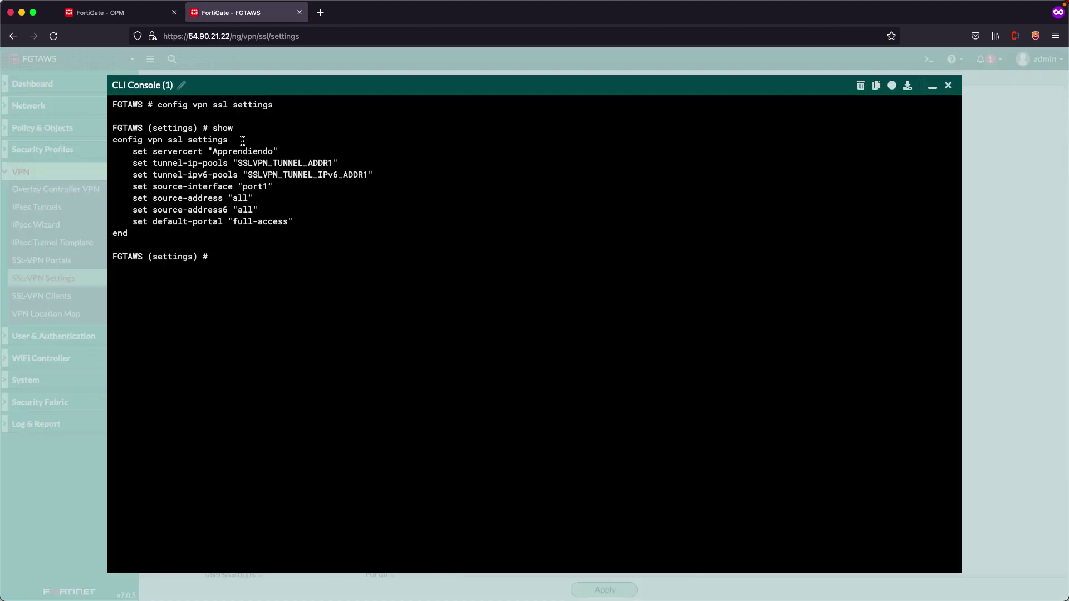
pyautogui.write('config')
pyautogui.press('Tab')
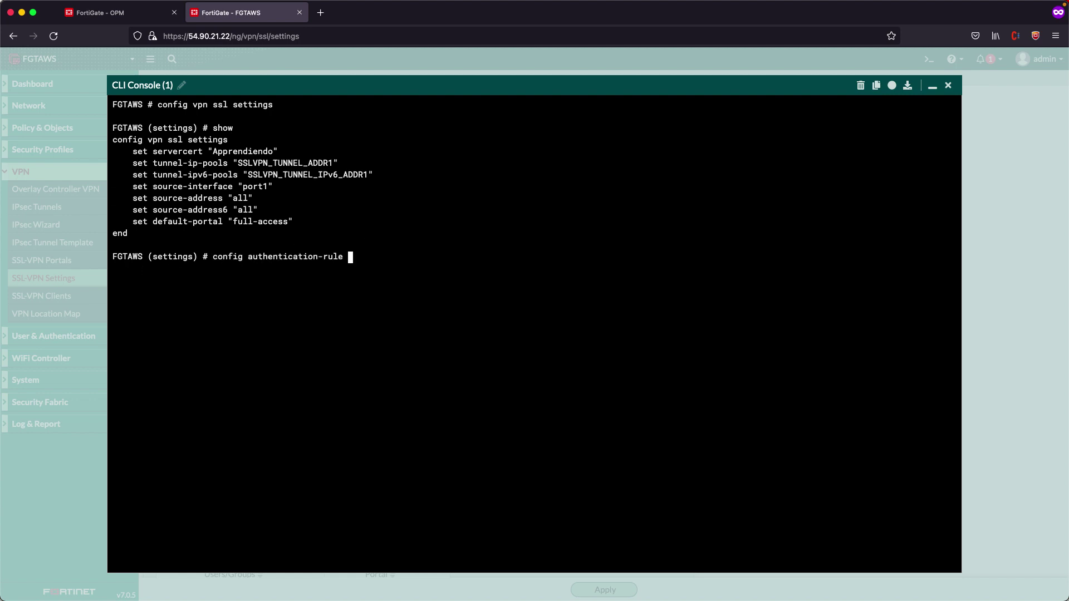
pyautogui.press('Return')
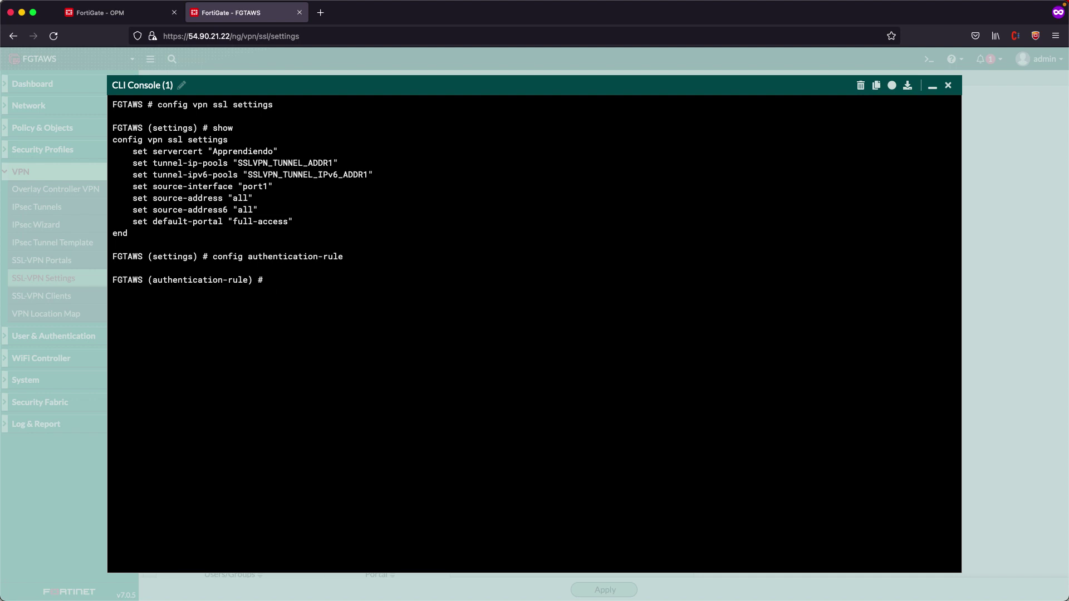
pyautogui.write('how')
pyautogui.press('Return')
pyautogui.write('edit 1')
pyautogui.press('Return')
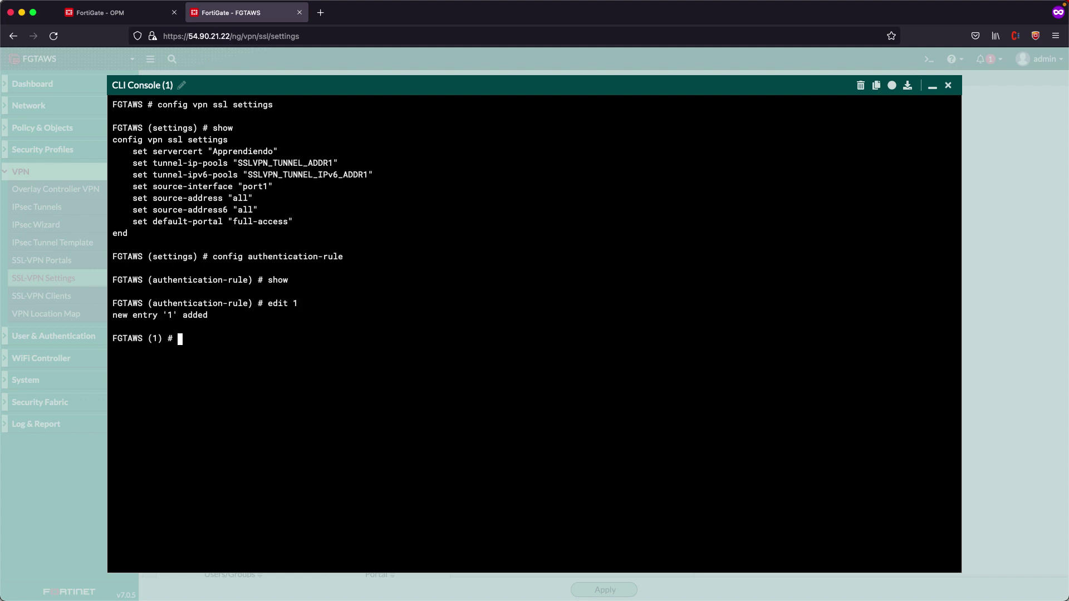
pyautogui.write('get')
pyautogui.press('Return')
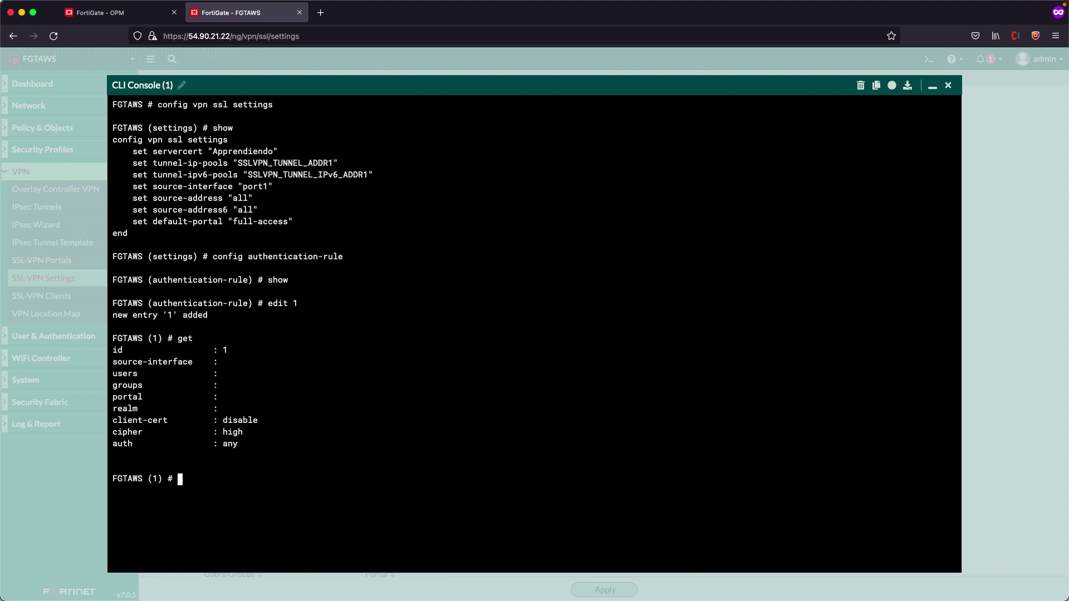
# Enable client-cert on rule 1 and set its user-peer to Apprendiendo
pyautogui.doubleClick(135, 423)
pyautogui.press('super+c')
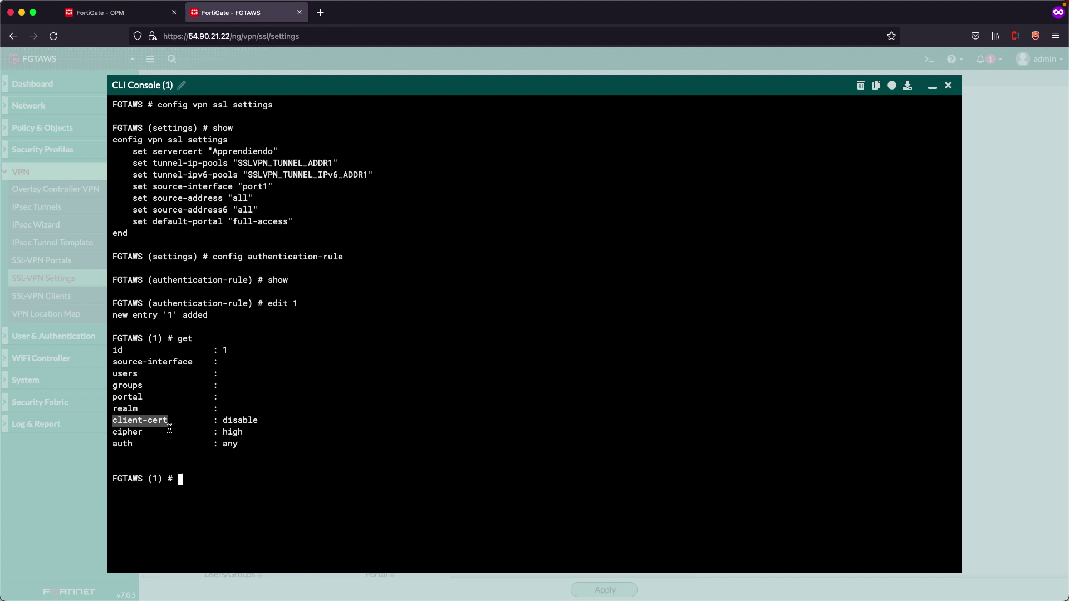
pyautogui.click(247, 420)
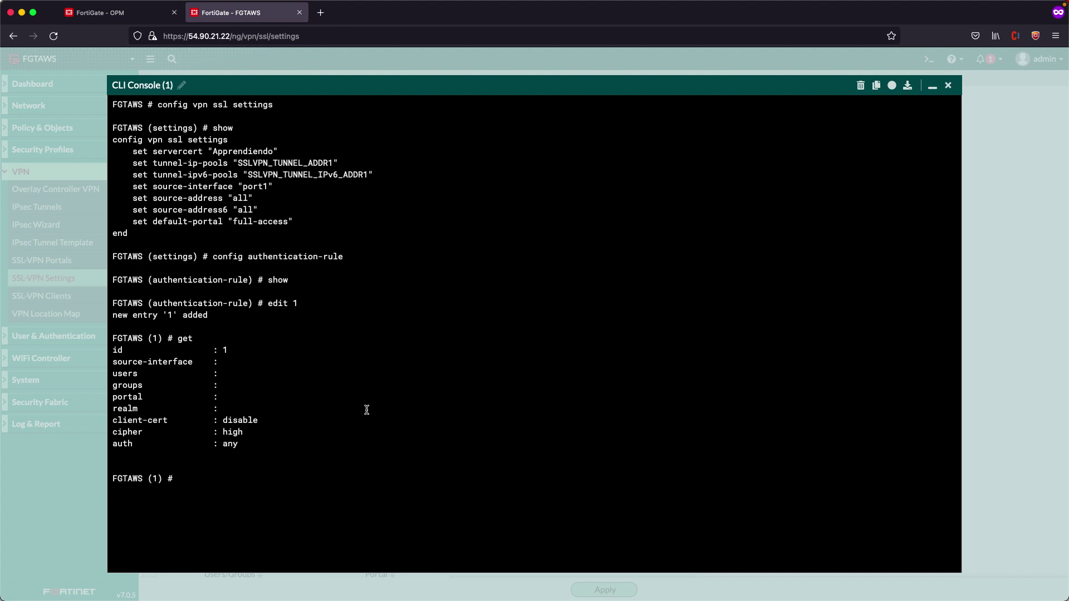
pyautogui.write('set')
pyautogui.press('super+v')
pyautogui.write('enable')
pyautogui.press('Return')
pyautogui.write('get')
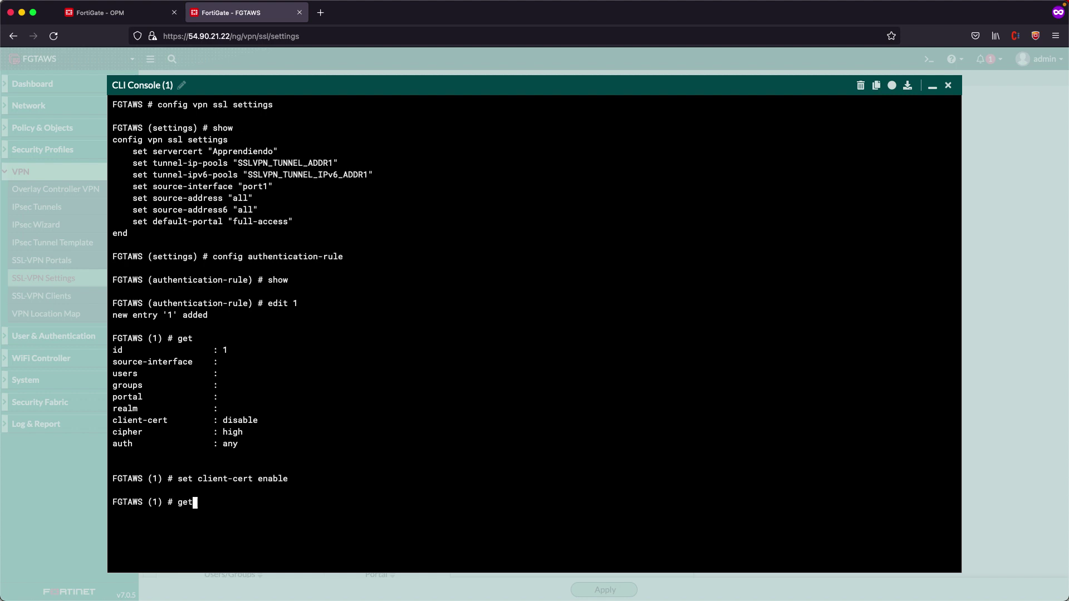
pyautogui.press('Return')
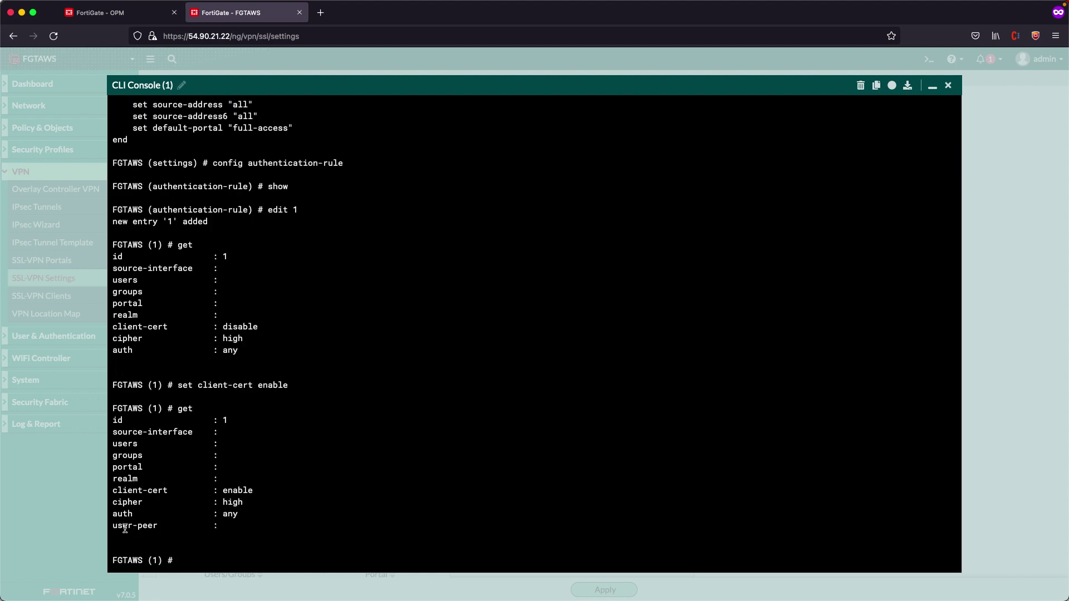
pyautogui.write('set user-peer Apprendiendo')
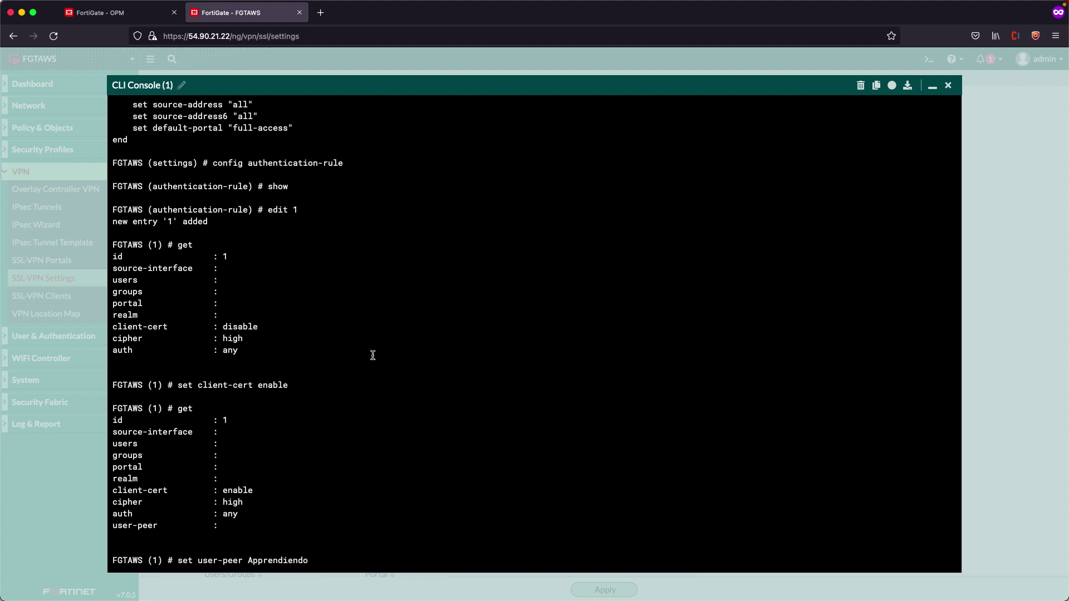
pyautogui.press('Return')
pyautogui.write('get')
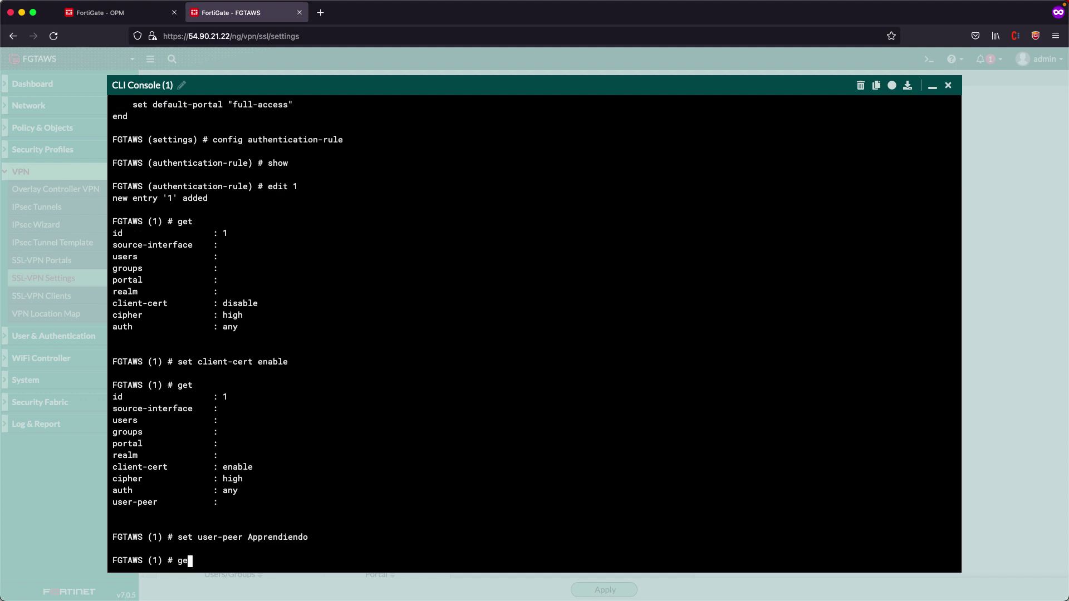
pyautogui.press('Return')
# Assign user vpn and portal full-access to the authentication rule
pyautogui.doubleClick(126, 444)
pyautogui.doubleClick(125, 468)
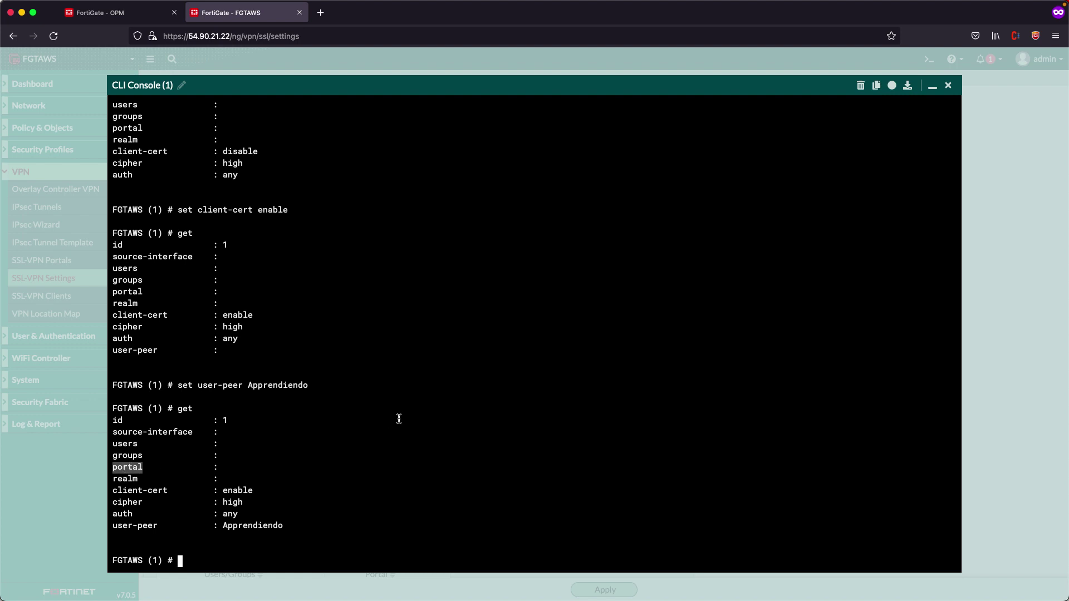
pyautogui.write('set users')
pyautogui.write(' guest')
pyautogui.press('BackSpace')
pyautogui.press('BackSpace')
pyautogui.press('BackSpace')
pyautogui.press('BackSpace')
pyautogui.press('BackSpace')
pyautogui.write('vpn s')
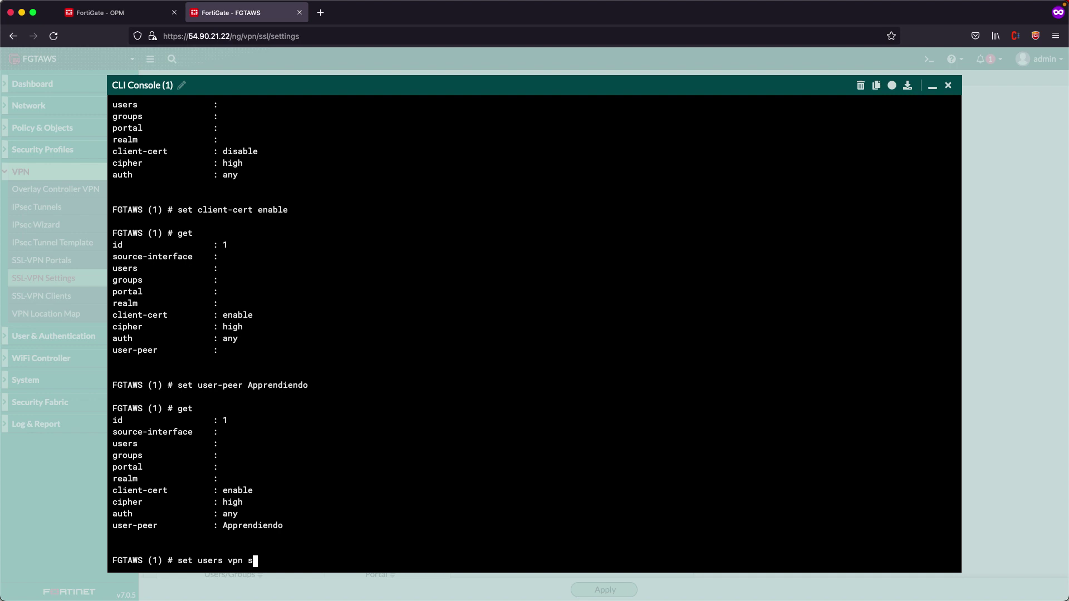
pyautogui.press('Return')
pyautogui.write('set portal full-access')
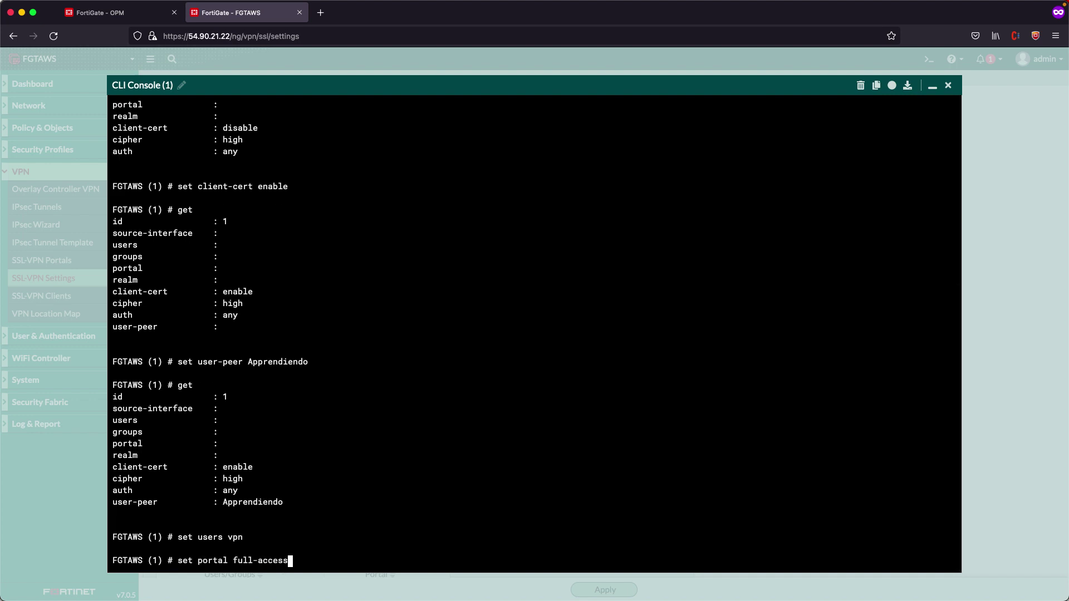
pyautogui.press('Return')
pyautogui.write('get')
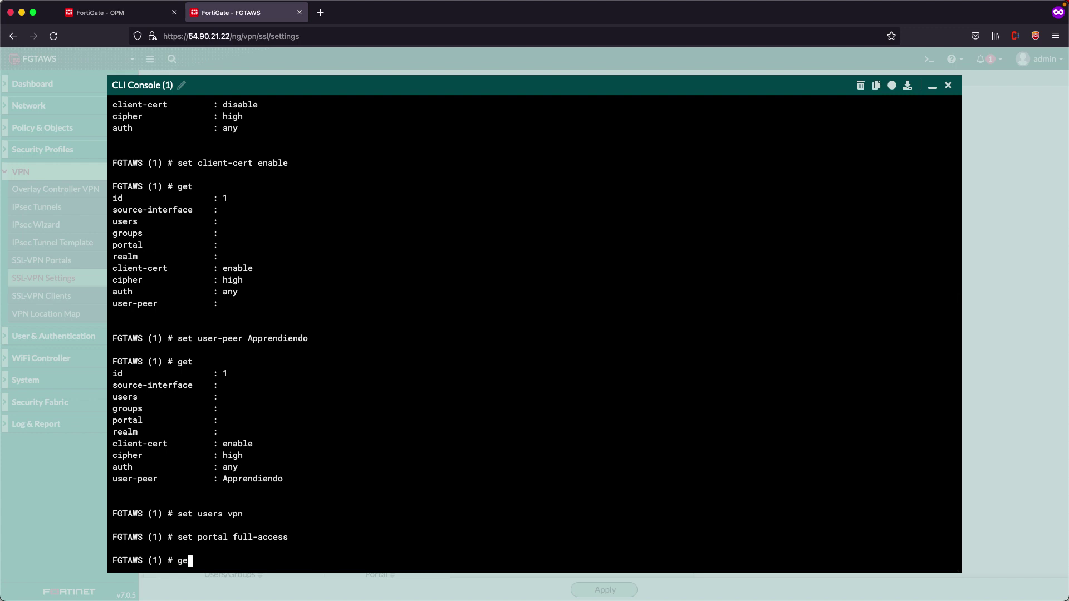
pyautogui.press('Return')
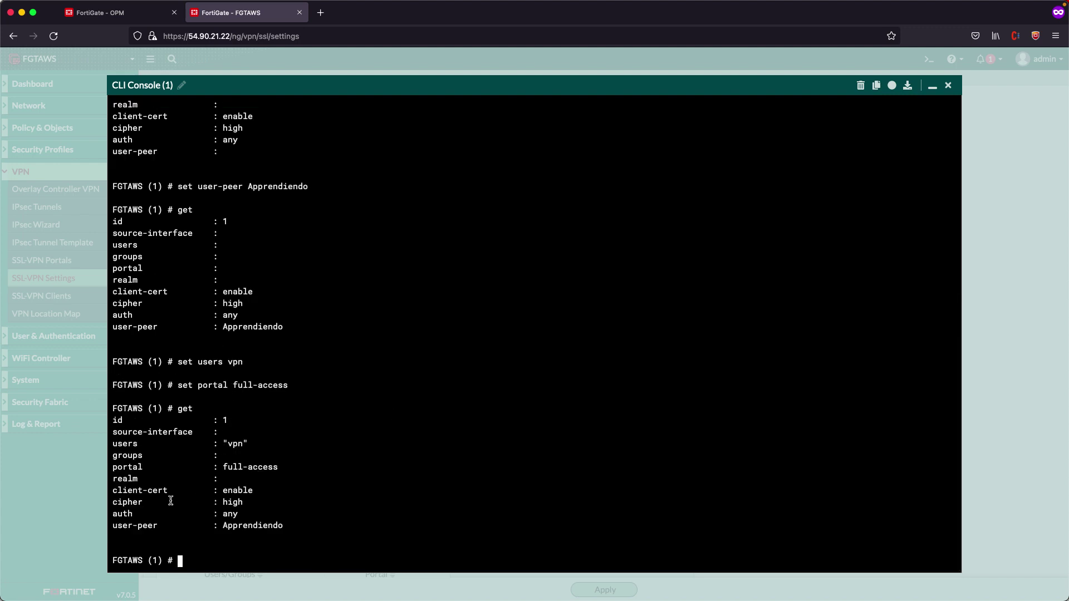
# Check the rule's client-cert, user-peer, users and portal values, save with end twice, and close the console
pyautogui.doubleClick(228, 493)
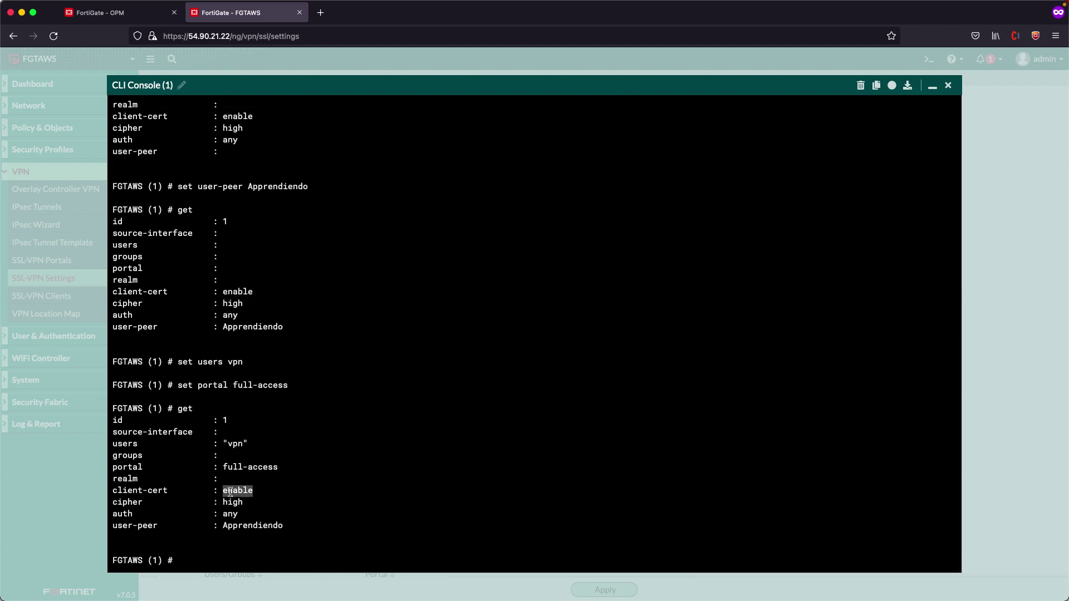
pyautogui.doubleClick(247, 527)
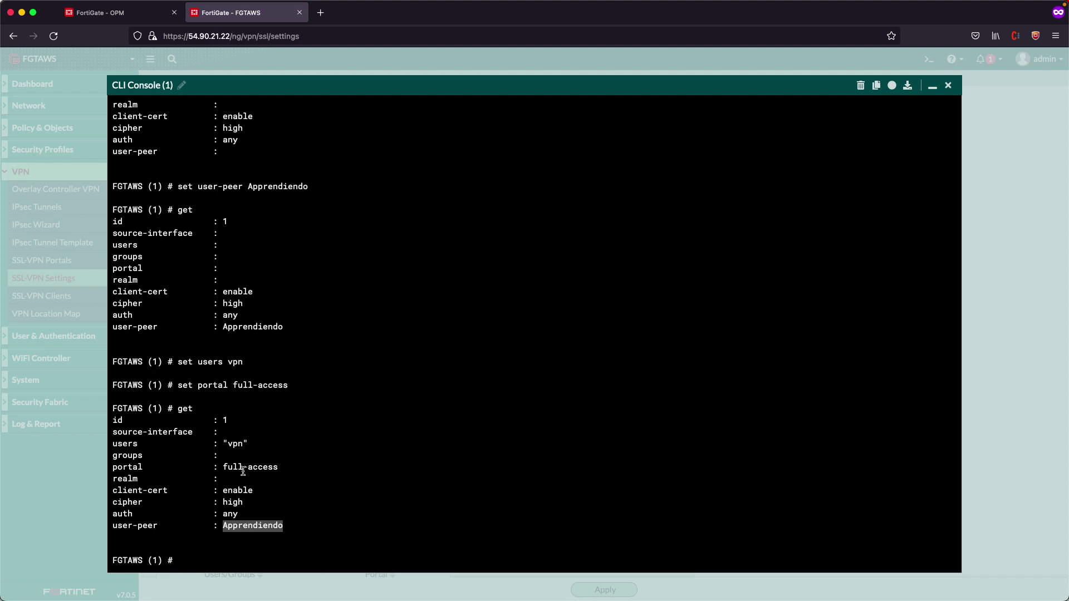
pyautogui.doubleClick(232, 443)
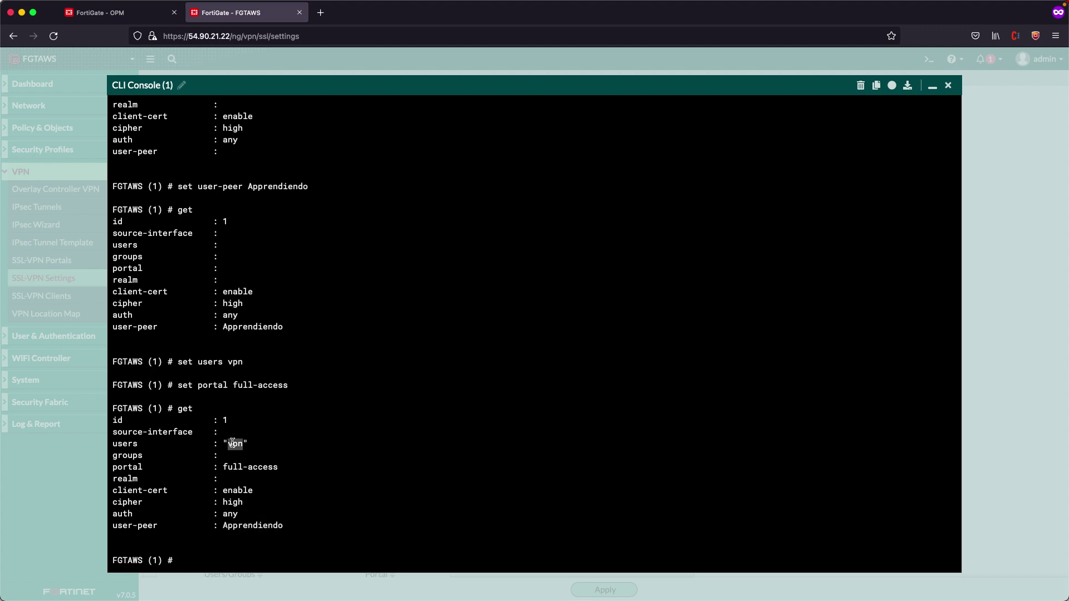
pyautogui.doubleClick(249, 468)
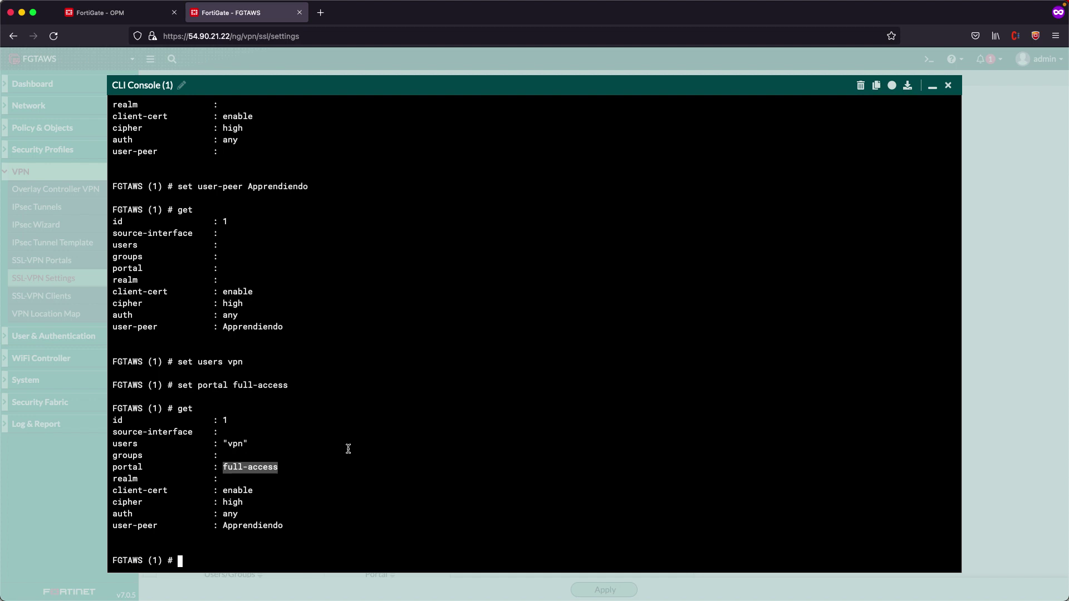
pyautogui.write('end')
pyautogui.press('Return')
pyautogui.write('end')
pyautogui.press('Return')
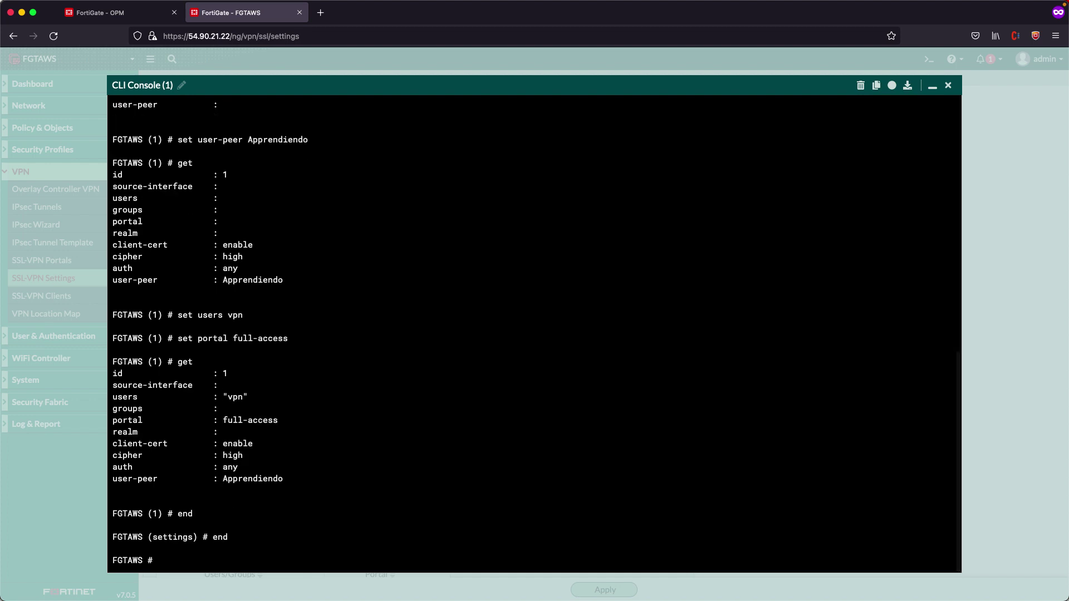
pyautogui.press('Escape')
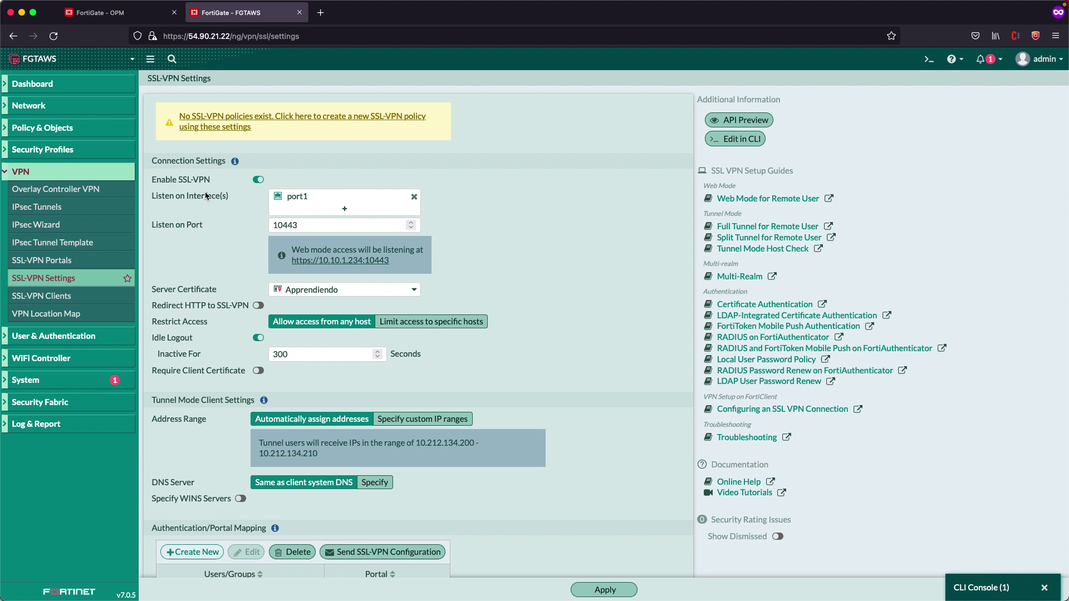
# Start a new firewall policy named VPN SSL from the SSL-VPN tunnel interface to port1
pyautogui.click(65, 132)
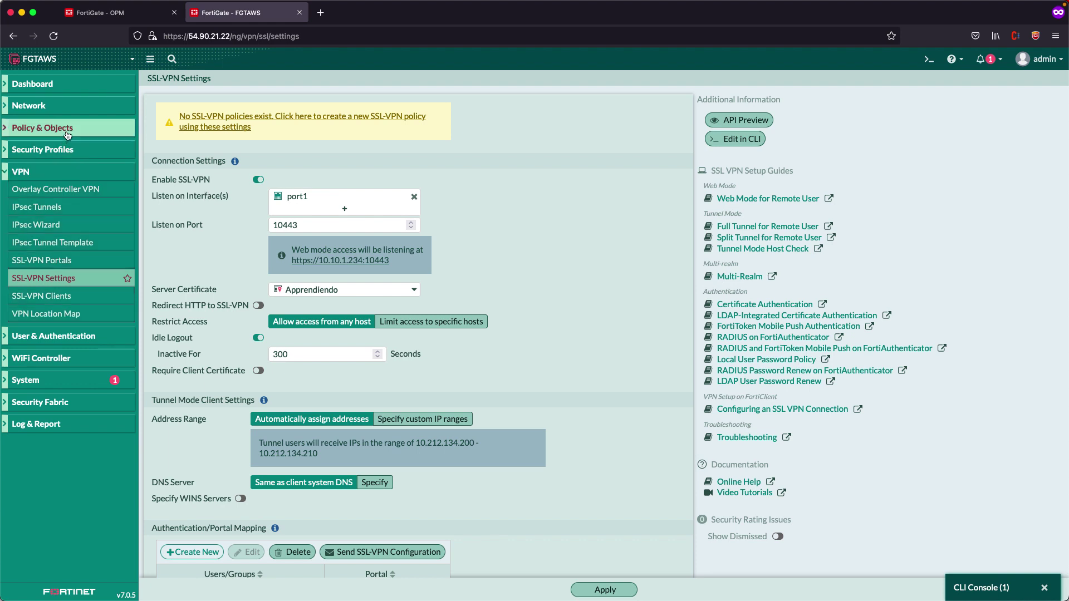
pyautogui.click(42, 149)
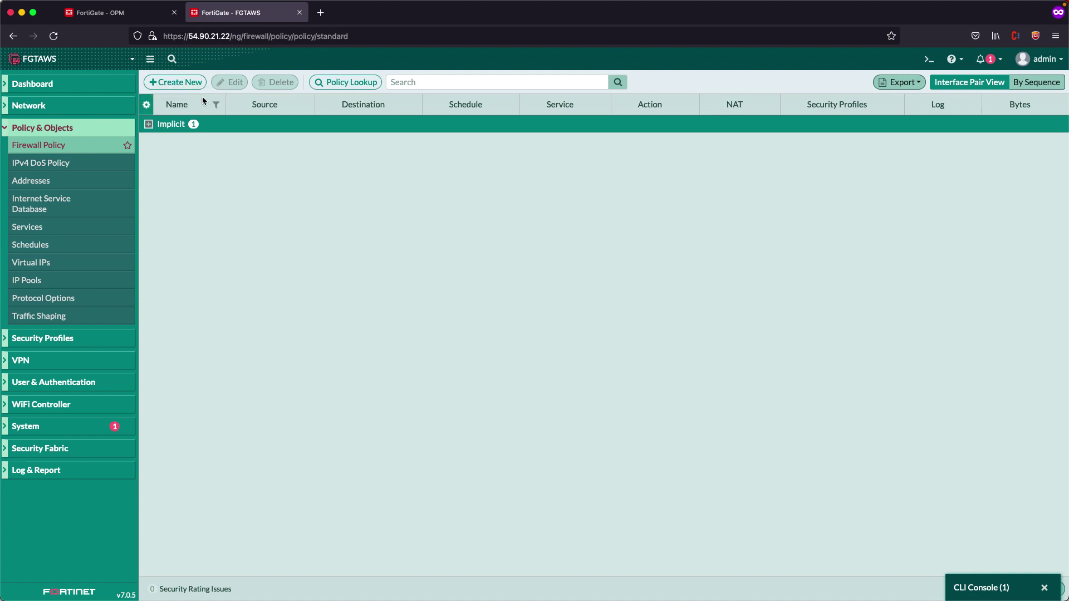
pyautogui.click(184, 83)
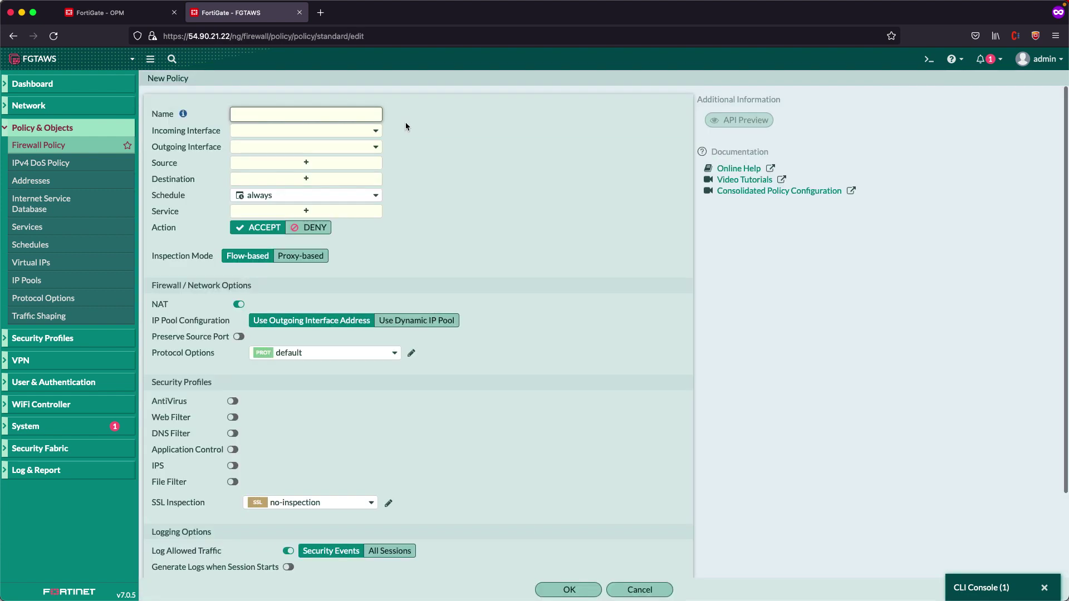
pyautogui.write('VPN SSL')
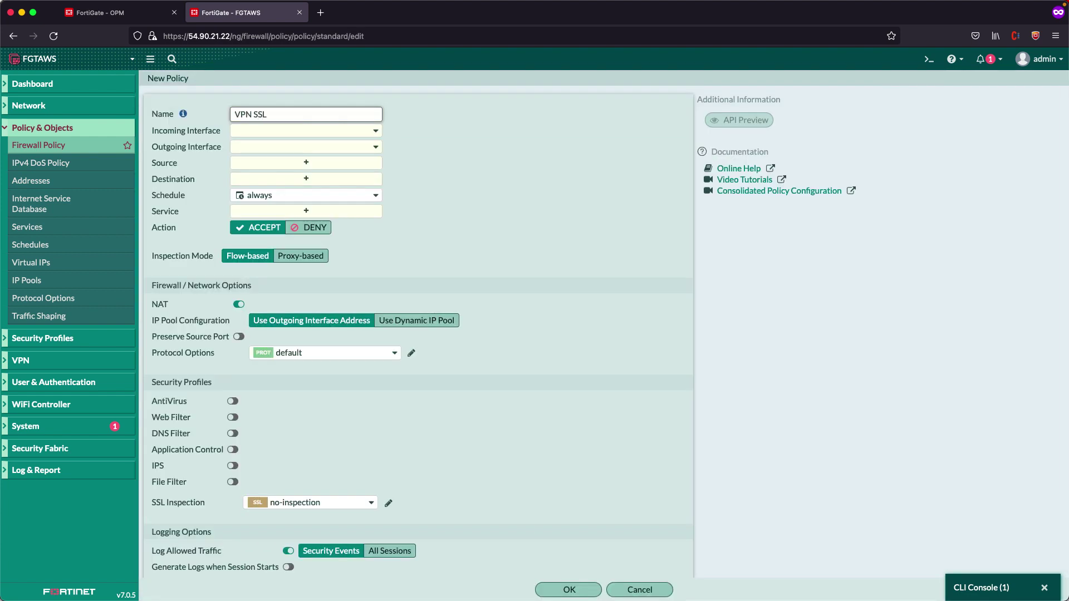
pyautogui.click(257, 131)
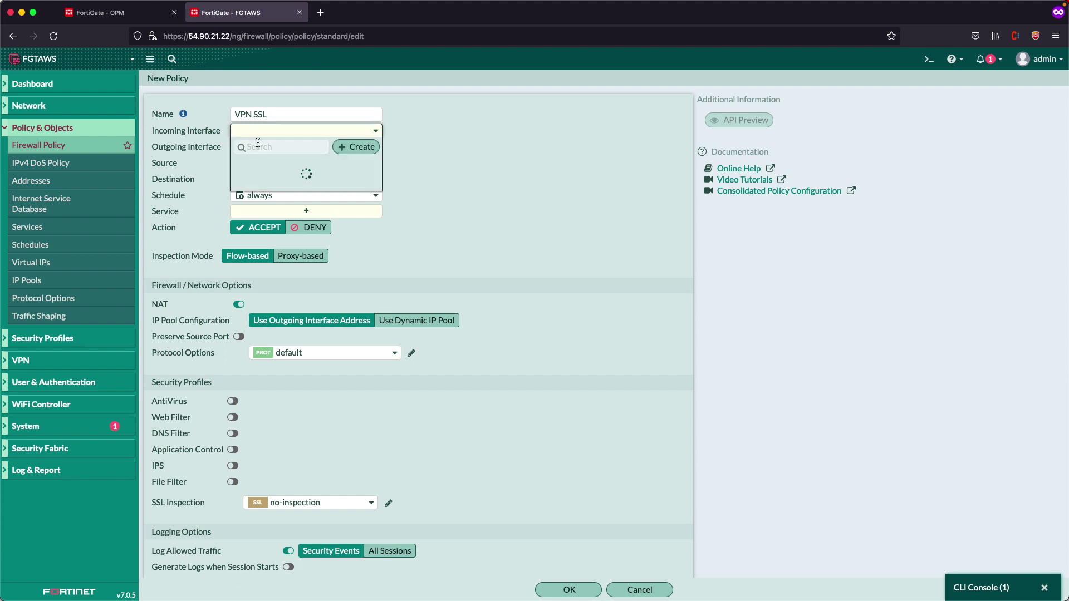
pyautogui.click(272, 193)
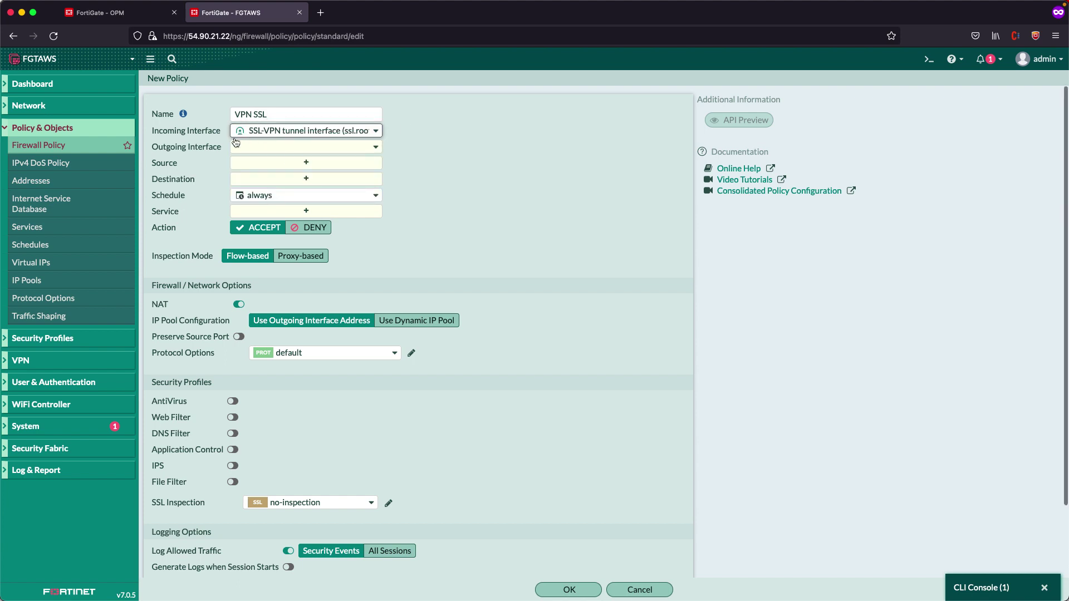
pyautogui.click(283, 149)
pyautogui.click(278, 196)
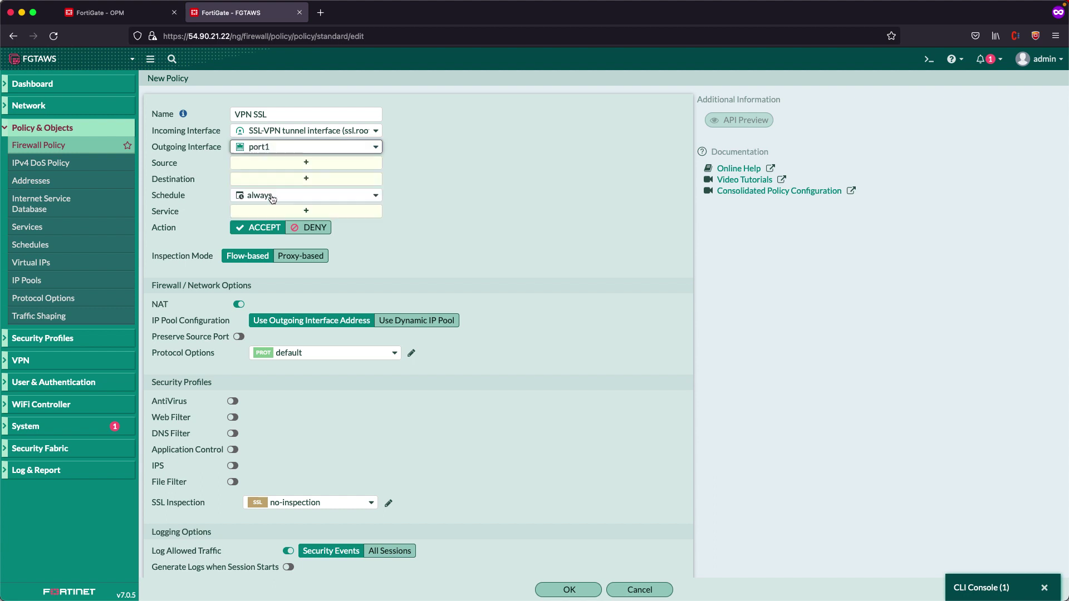
# Add address all and user vpn as the policy's sources
pyautogui.click(354, 161)
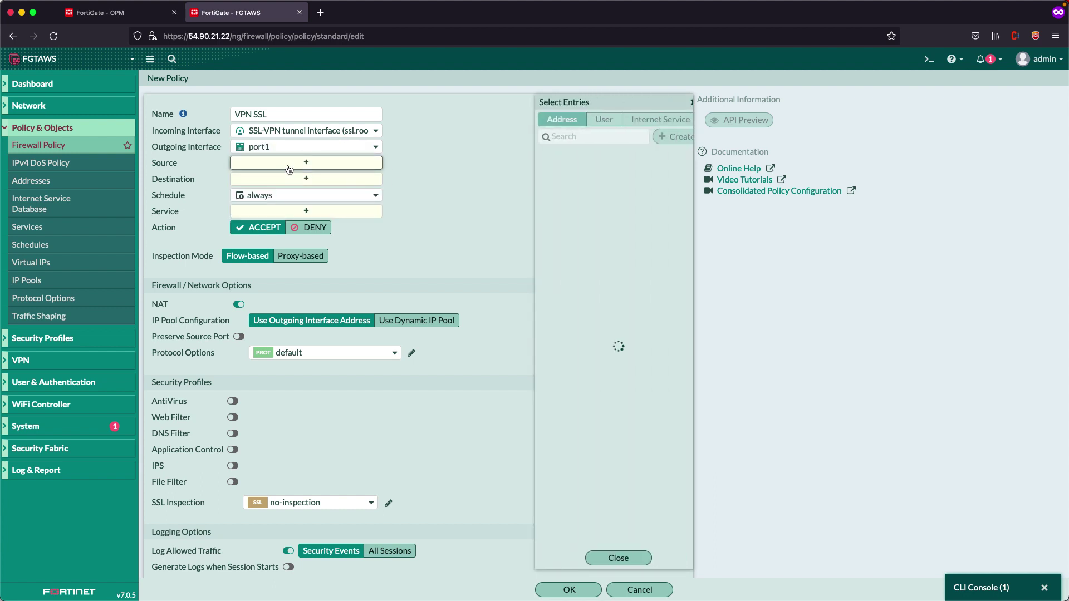
pyautogui.click(570, 170)
pyautogui.click(593, 121)
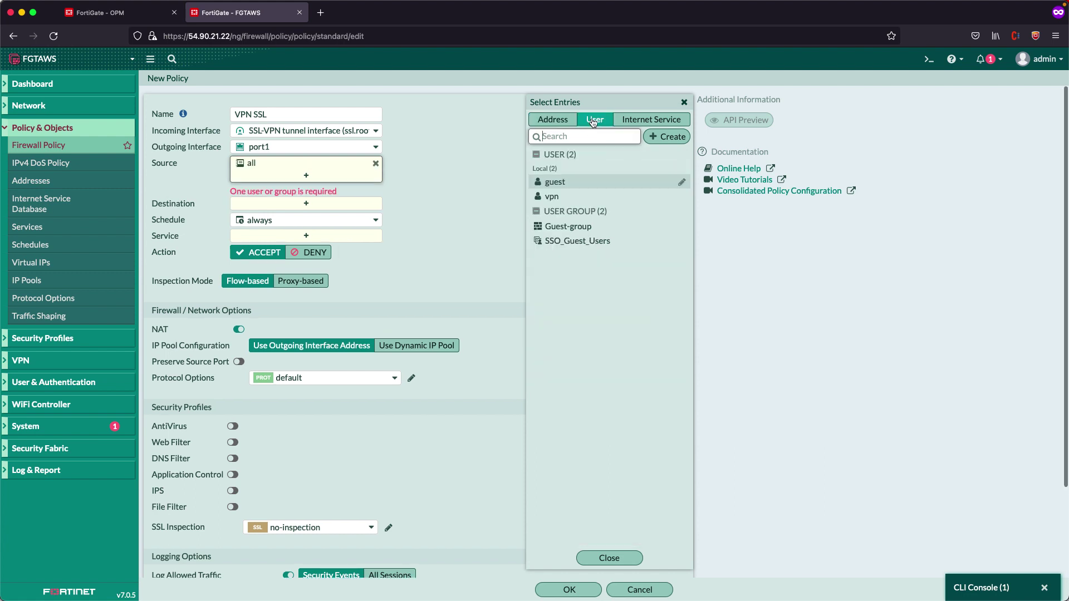
pyautogui.click(552, 196)
pyautogui.click(315, 221)
pyautogui.click(308, 204)
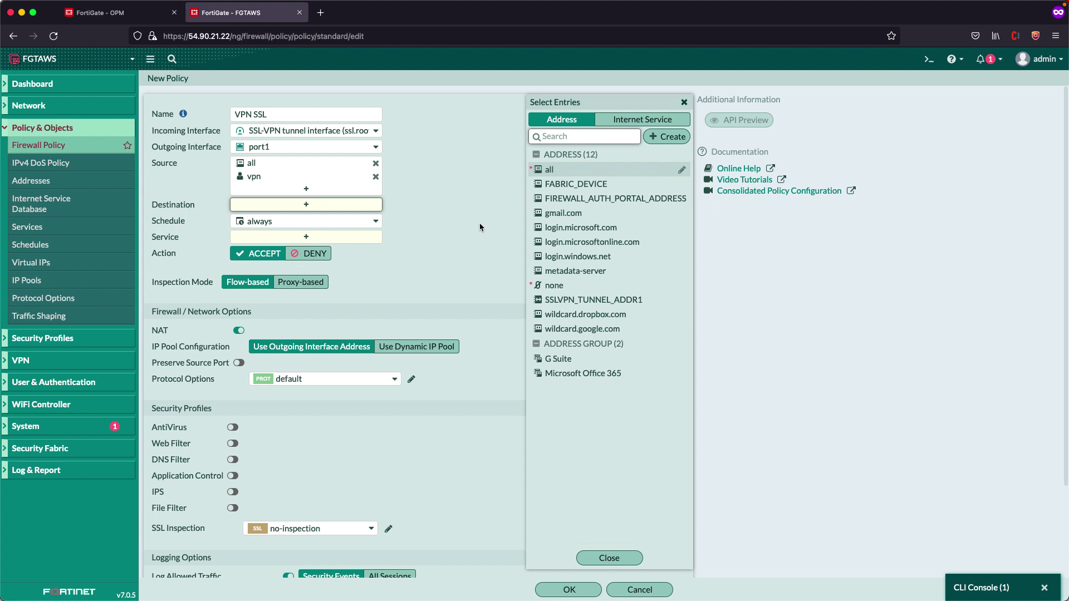
pyautogui.moveTo(564, 174)
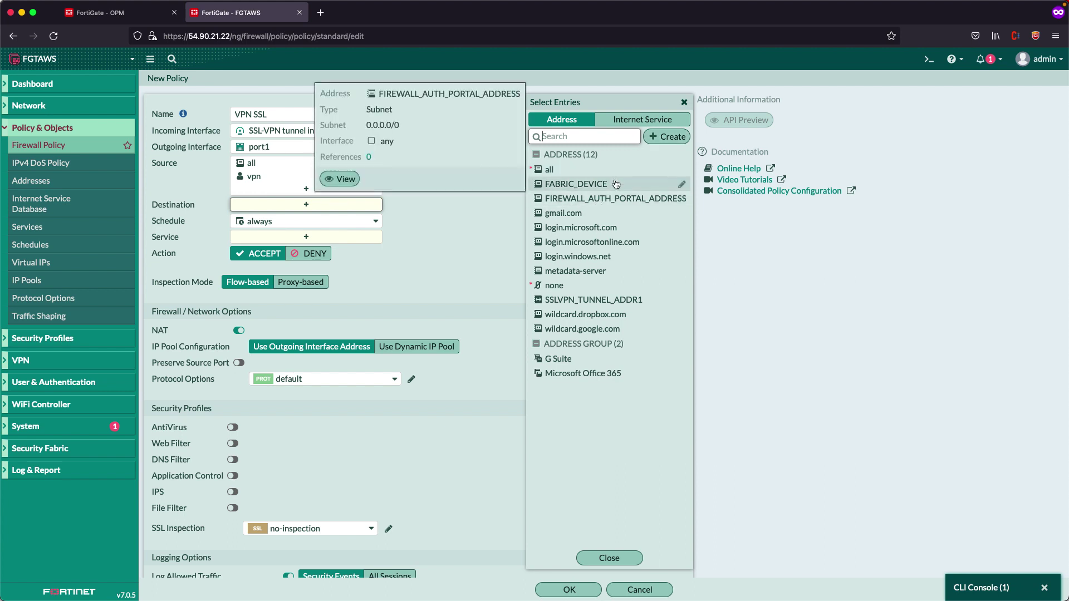
# Create address r.10.10.2.0/24 for subnet 10.10.2.0/24 and use it as the destination
pyautogui.click(672, 143)
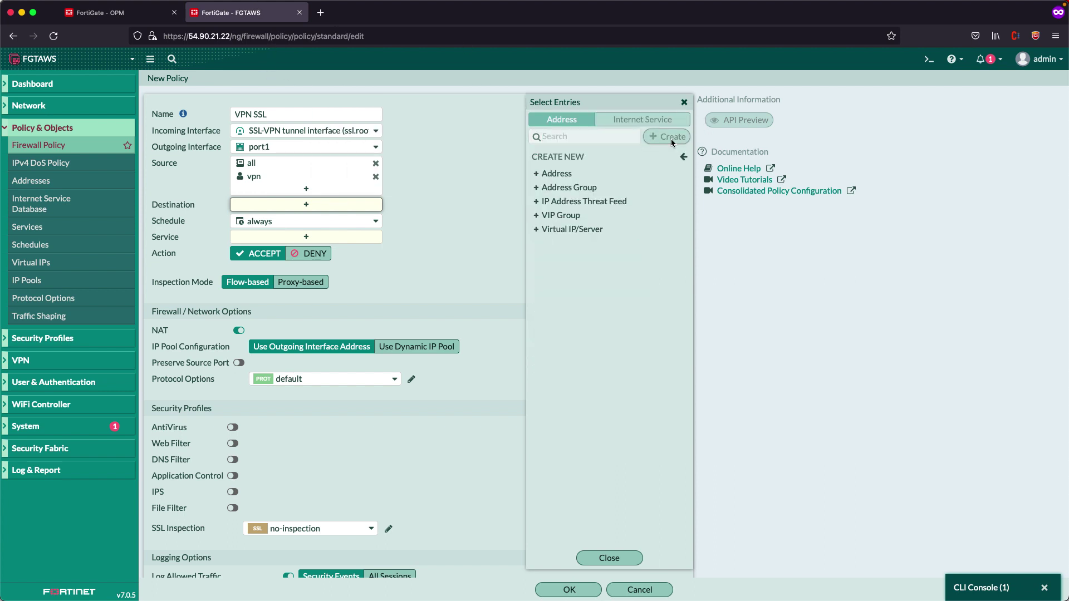
pyautogui.click(577, 174)
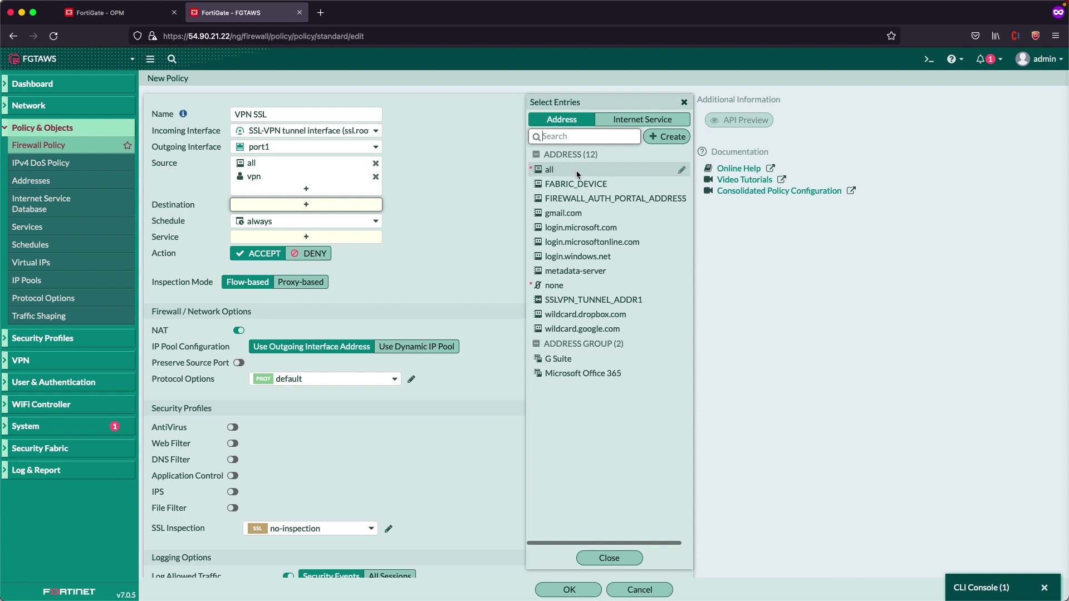
pyautogui.click(731, 109)
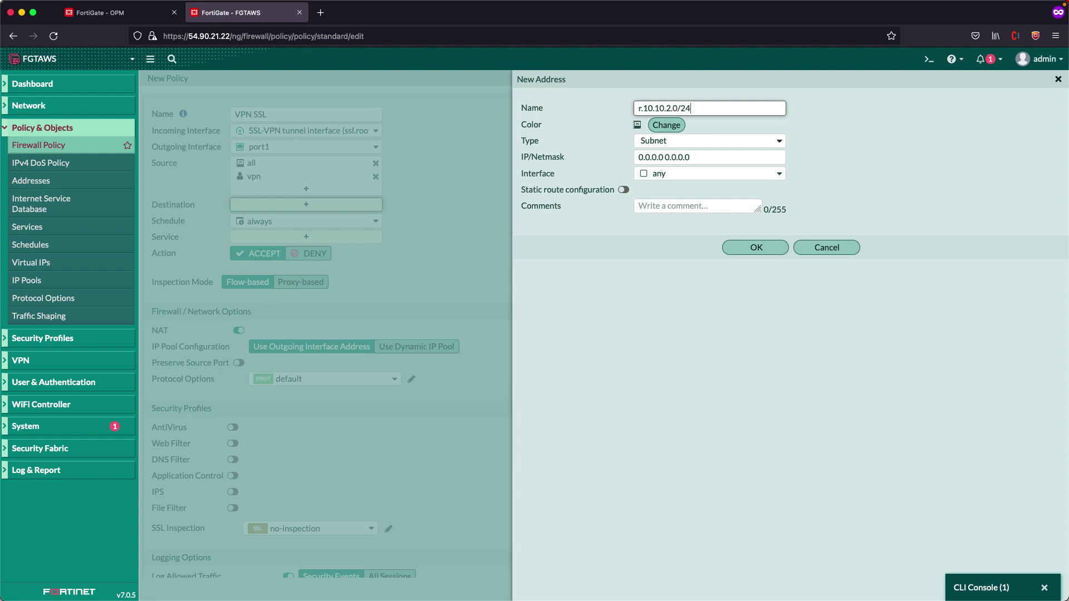
pyautogui.press('Tab')
pyautogui.write('1')
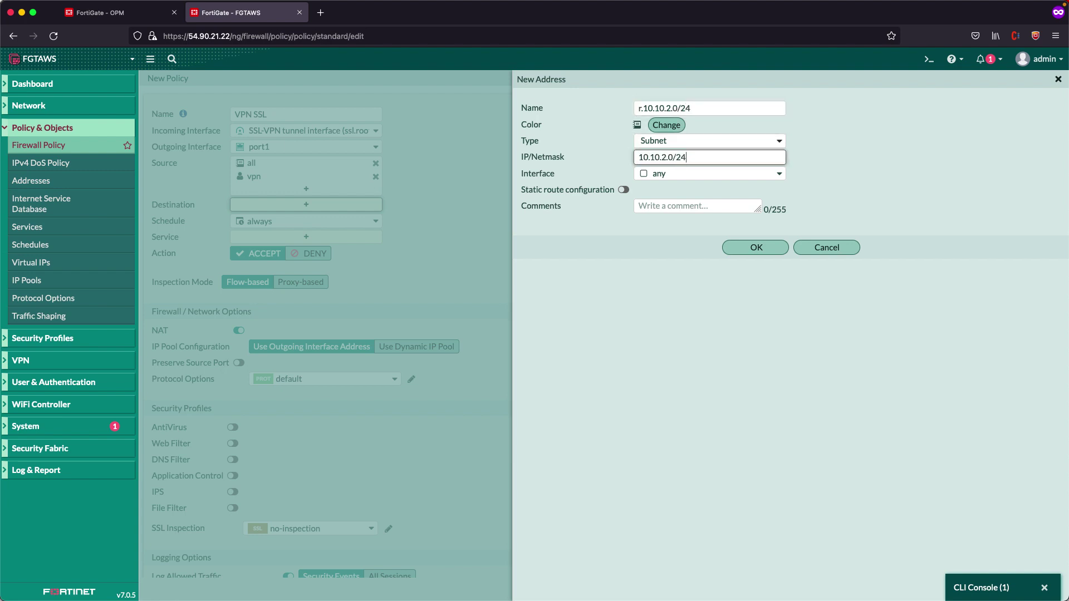
pyautogui.click(756, 247)
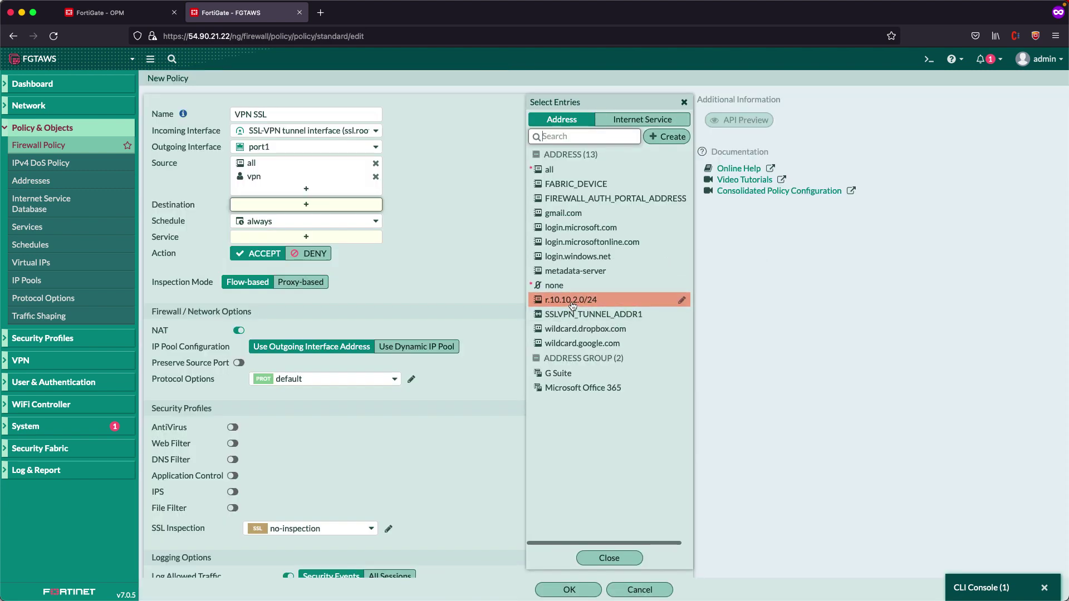
pyautogui.click(573, 301)
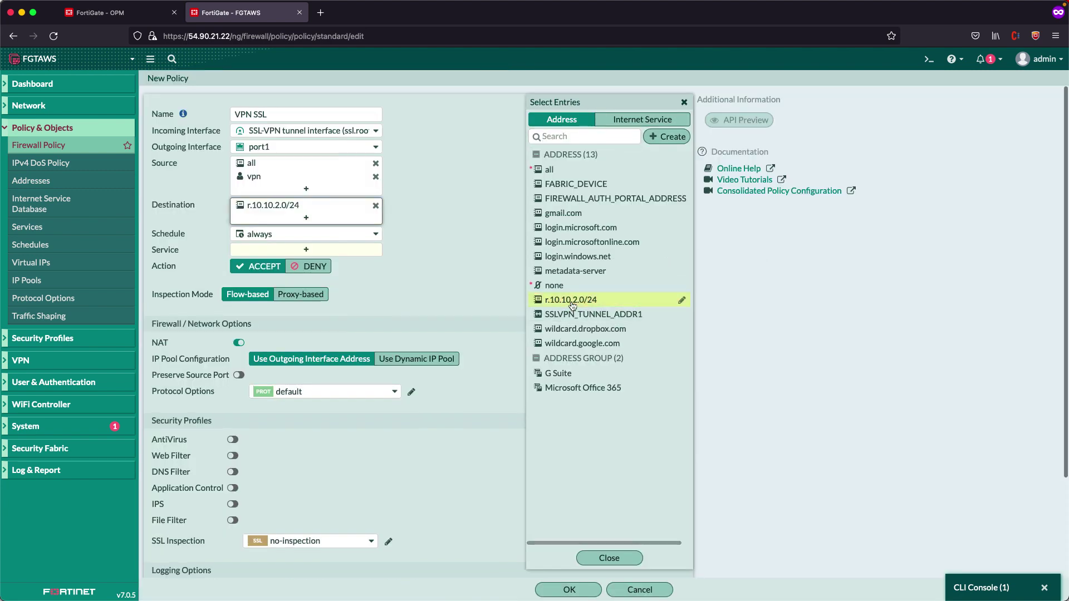
# Set the policy's service to ALL and save the VPN SSL policy
pyautogui.click(282, 251)
pyautogui.click(549, 168)
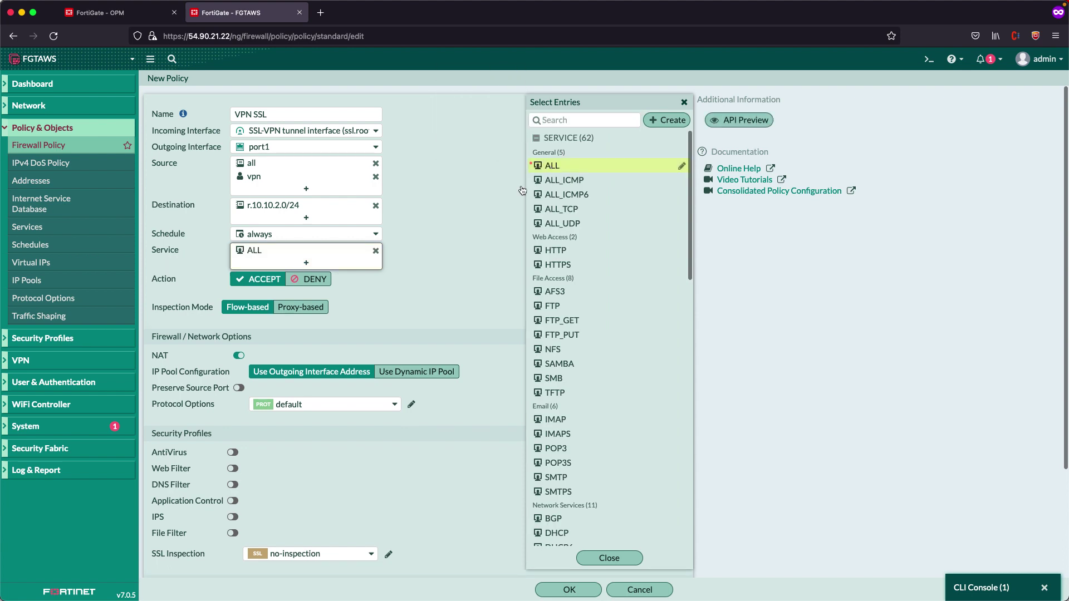
pyautogui.click(446, 268)
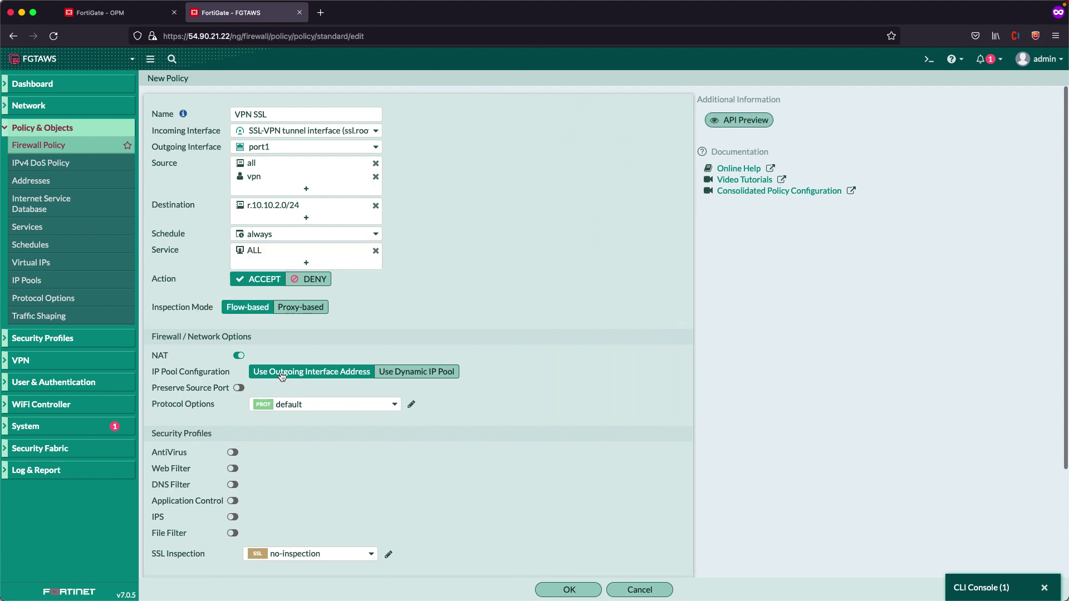
pyautogui.click(577, 592)
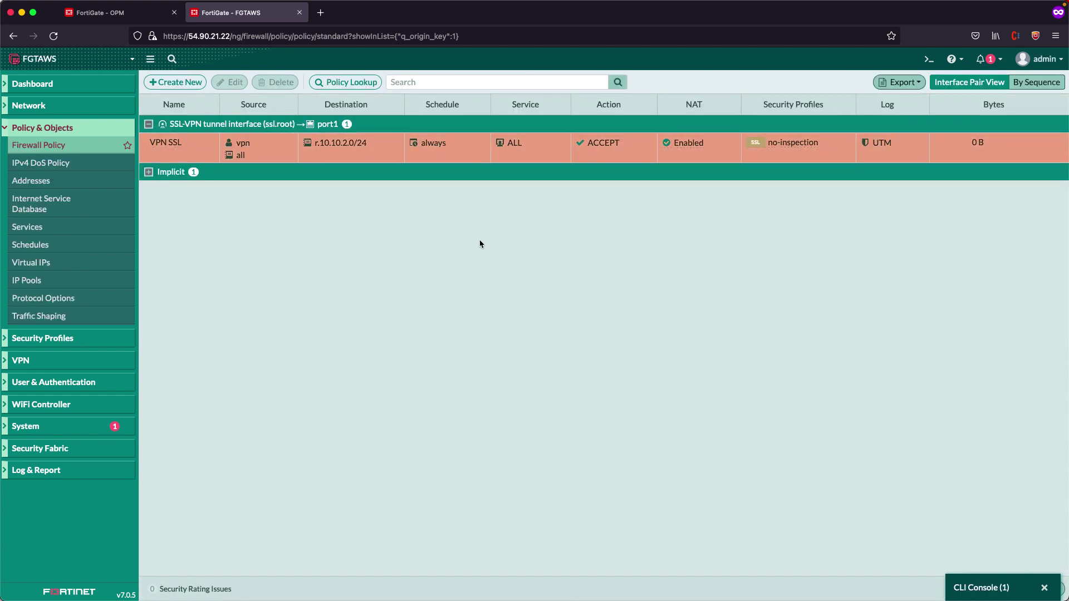
# On the OPM firewall, begin importing a local certificate under System > Certificates
pyautogui.click(110, 14)
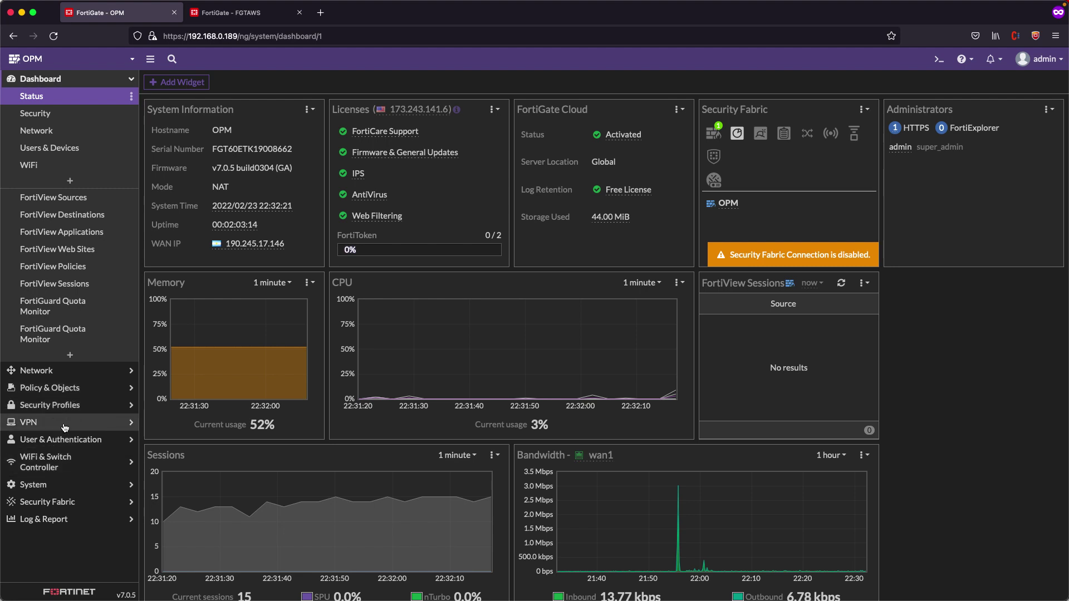
pyautogui.click(61, 486)
pyautogui.click(67, 405)
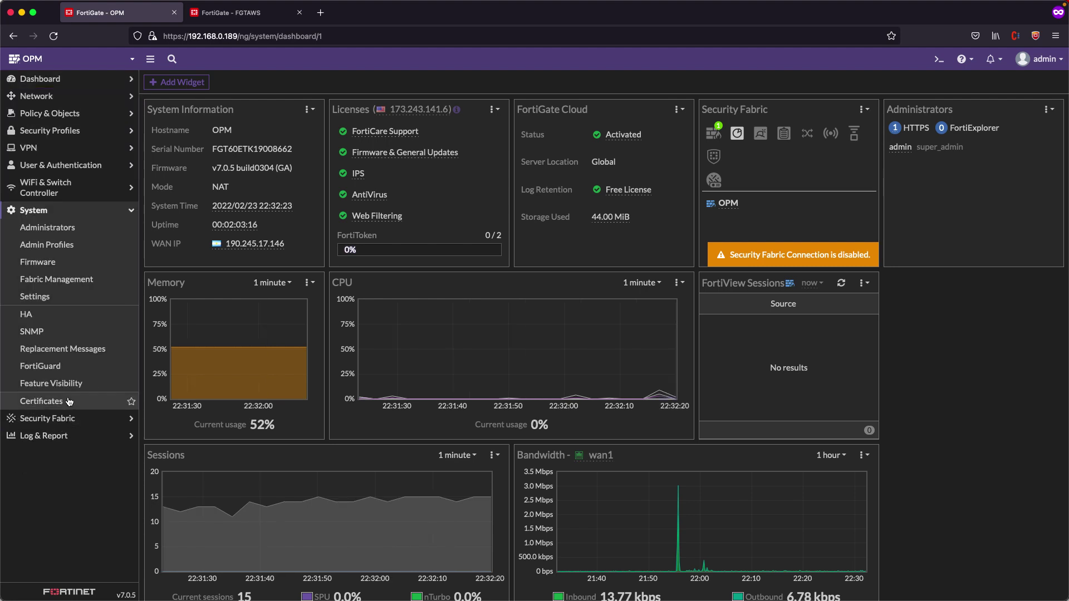
pyautogui.click(184, 82)
pyautogui.click(177, 95)
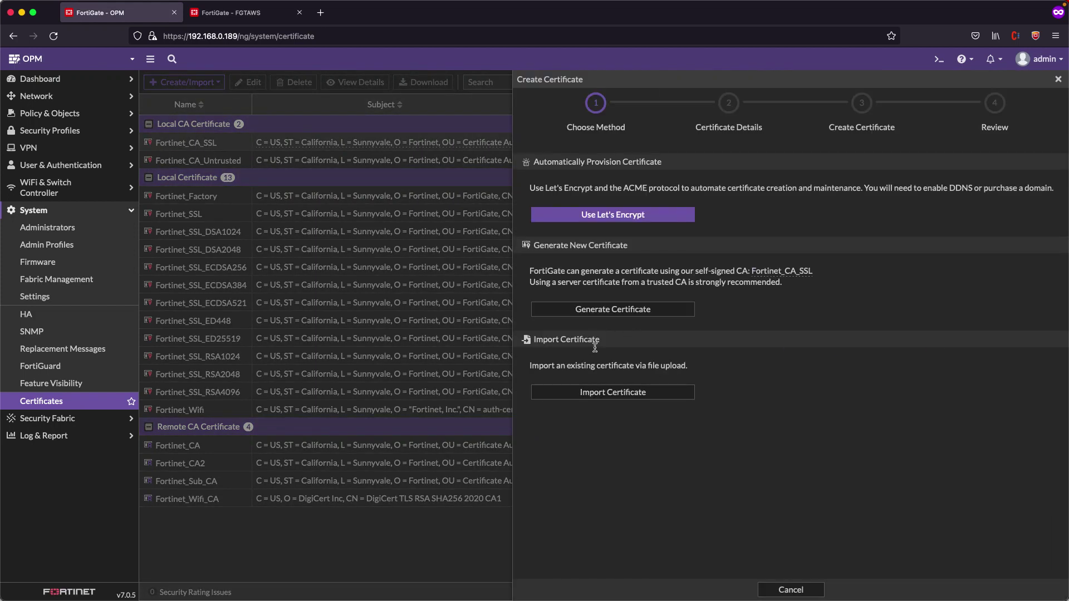
pyautogui.click(614, 402)
pyautogui.click(728, 182)
# Import certificate.crt with private.key, enter the key password, and name it Apprendiendo
pyautogui.click(622, 210)
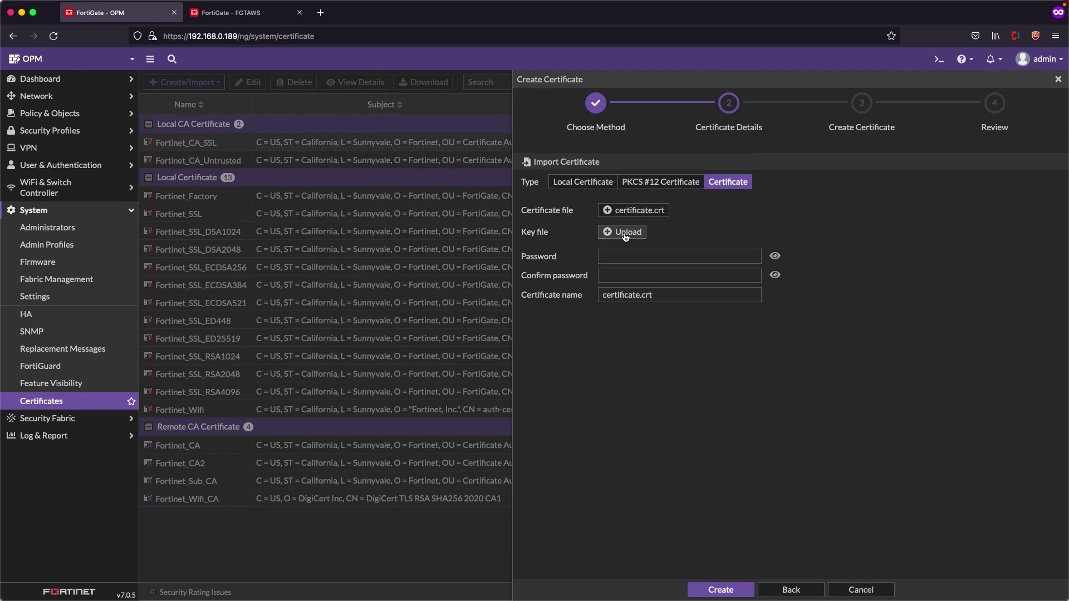
pyautogui.click(624, 232)
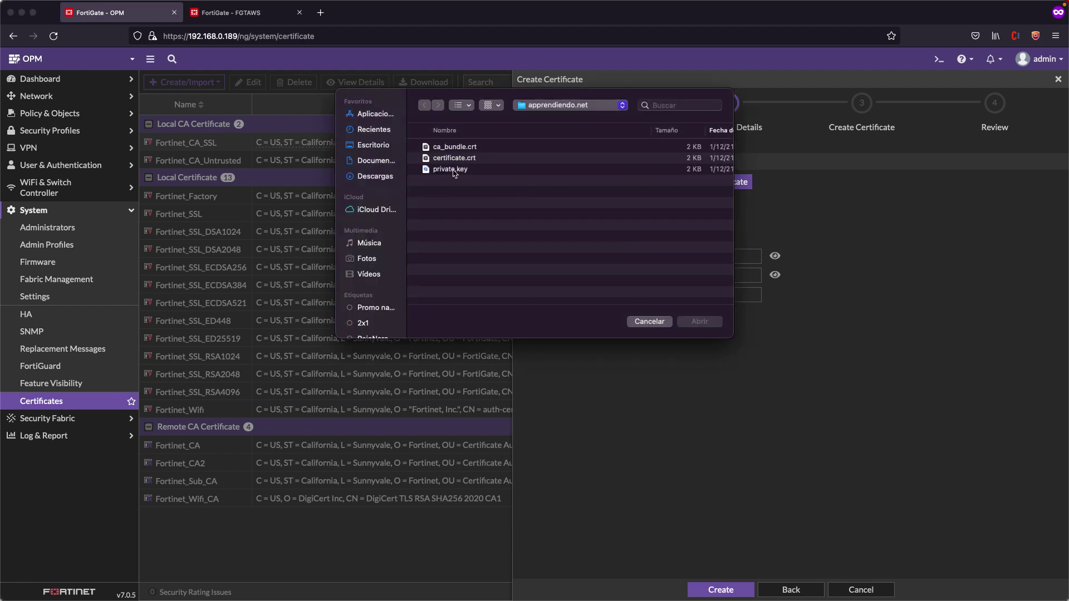
pyautogui.doubleClick(454, 170)
pyautogui.click(678, 256)
pyautogui.write('Fortinet123!')
pyautogui.press('Tab')
pyautogui.write('Fortinet123!')
pyautogui.press('Tab')
pyautogui.write('Apprendiendo')
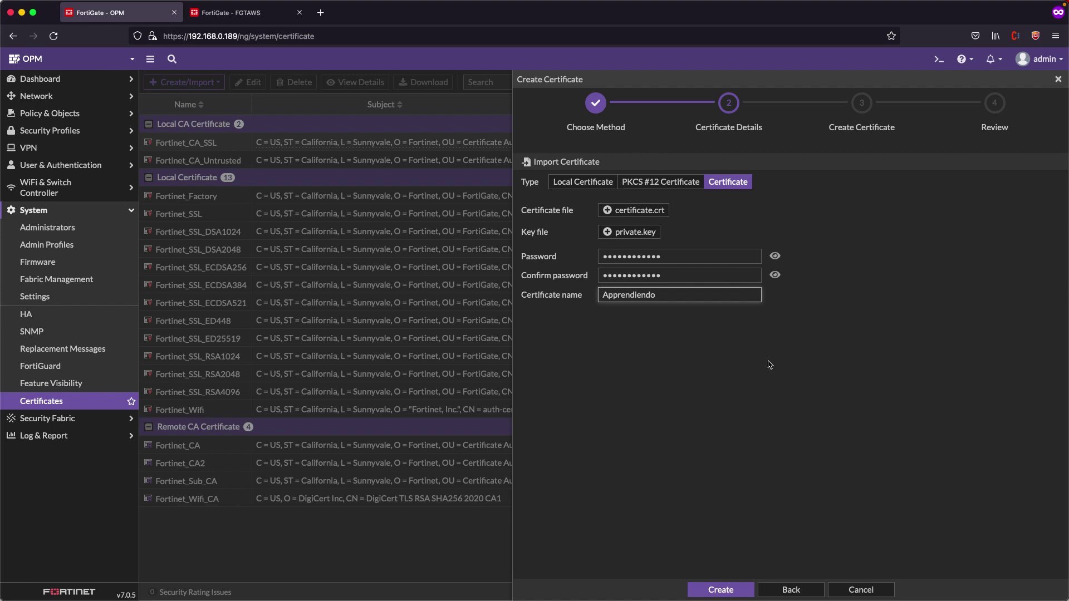
pyautogui.click(721, 590)
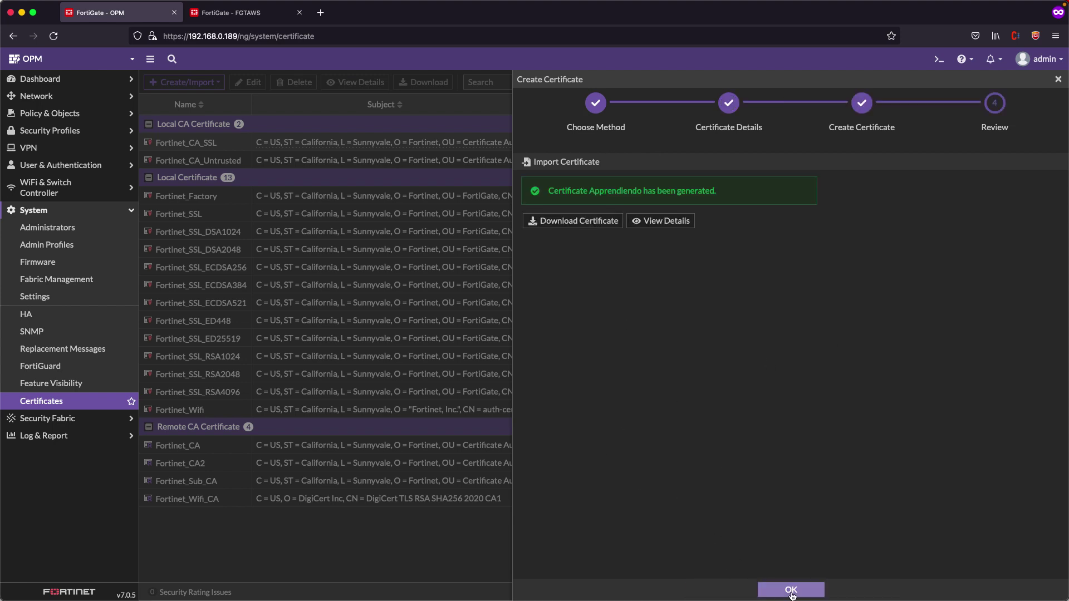
pyautogui.click(789, 592)
# Import ca_bundle.crt from a file as a new CA certificate
pyautogui.click(183, 82)
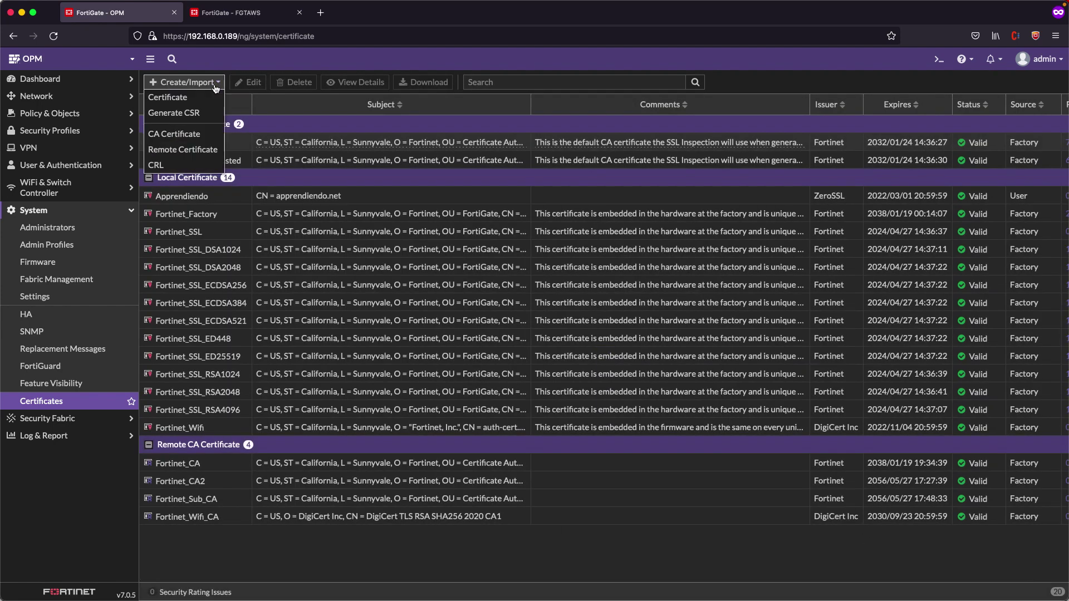
pyautogui.click(174, 133)
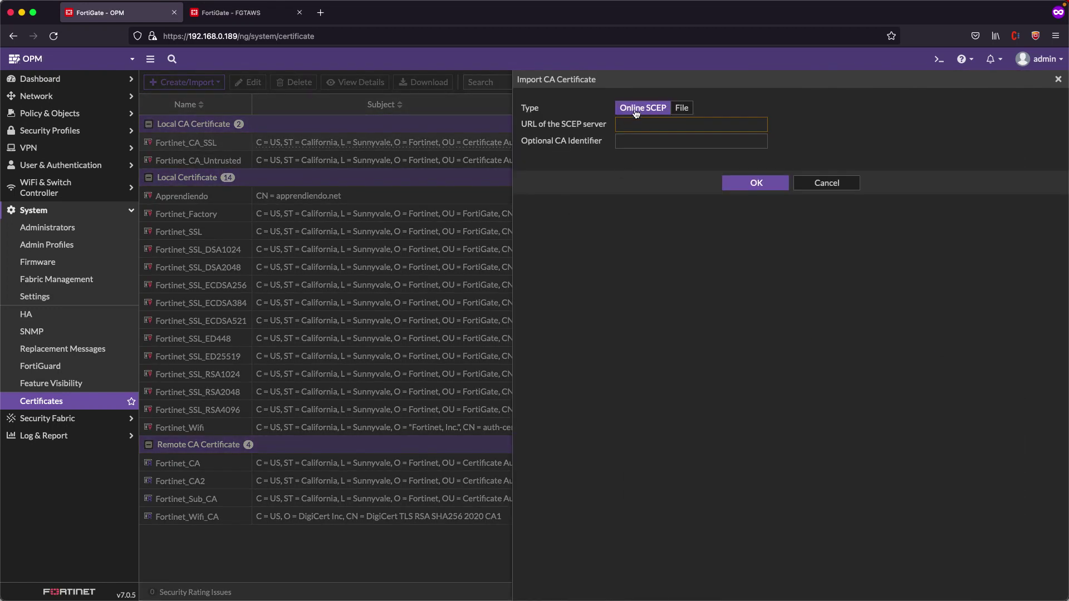
pyautogui.click(689, 111)
pyautogui.click(582, 125)
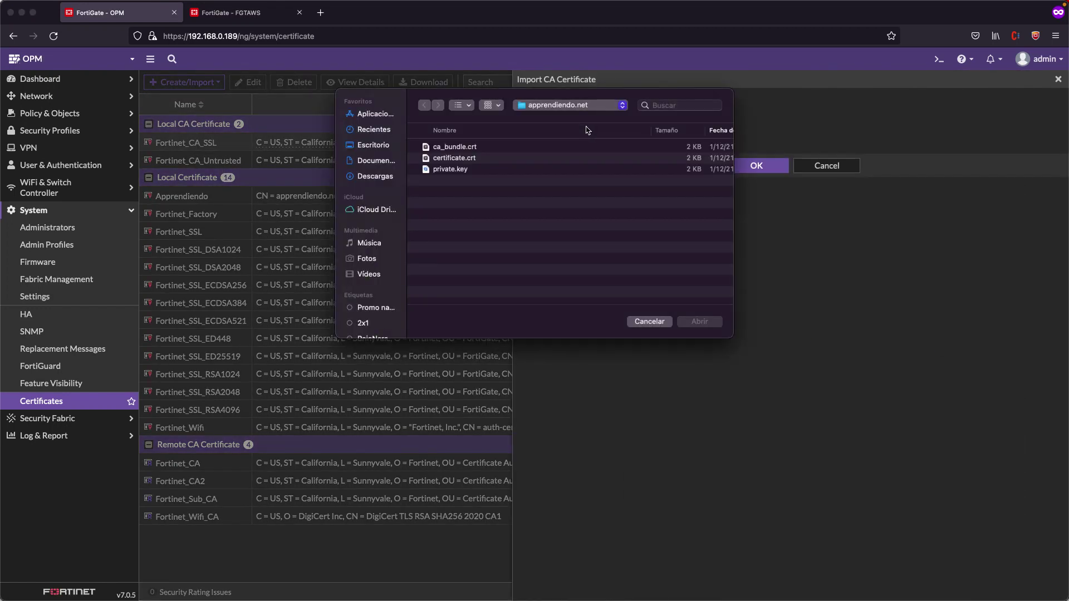
pyautogui.doubleClick(453, 148)
pyautogui.click(776, 167)
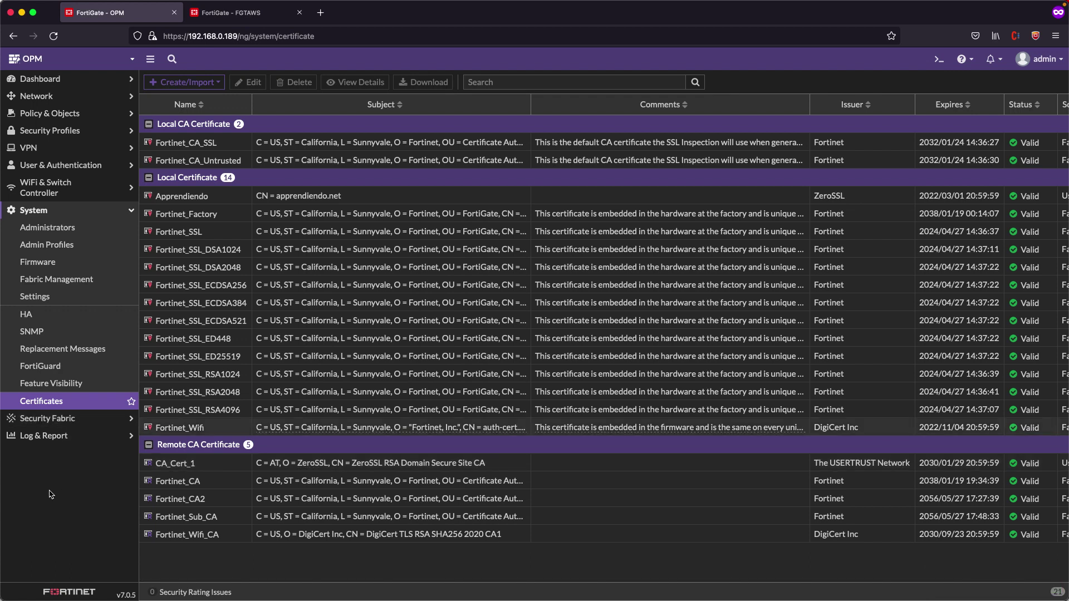
# Under Network > Interfaces, start a new SSL-VPN Tunnel interface named SSL_CLIENTE
pyautogui.click(77, 114)
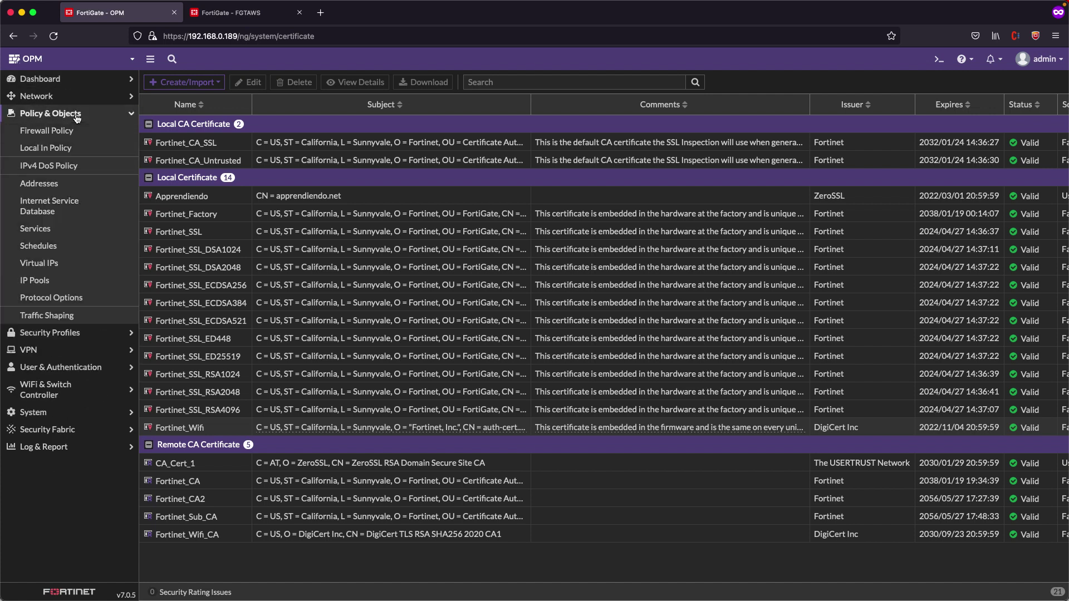
pyautogui.click(49, 98)
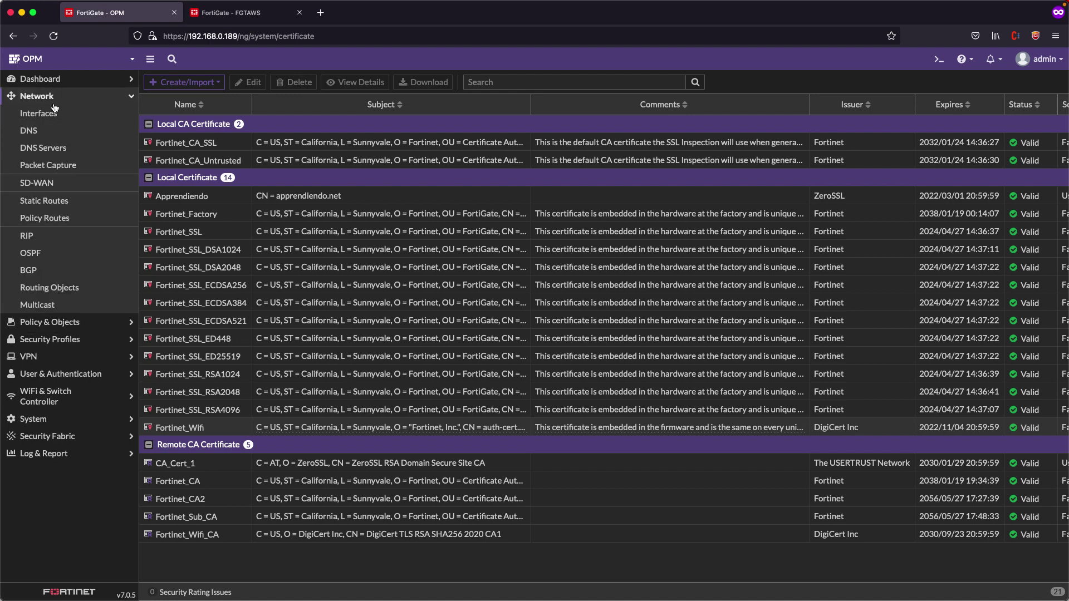
pyautogui.click(55, 110)
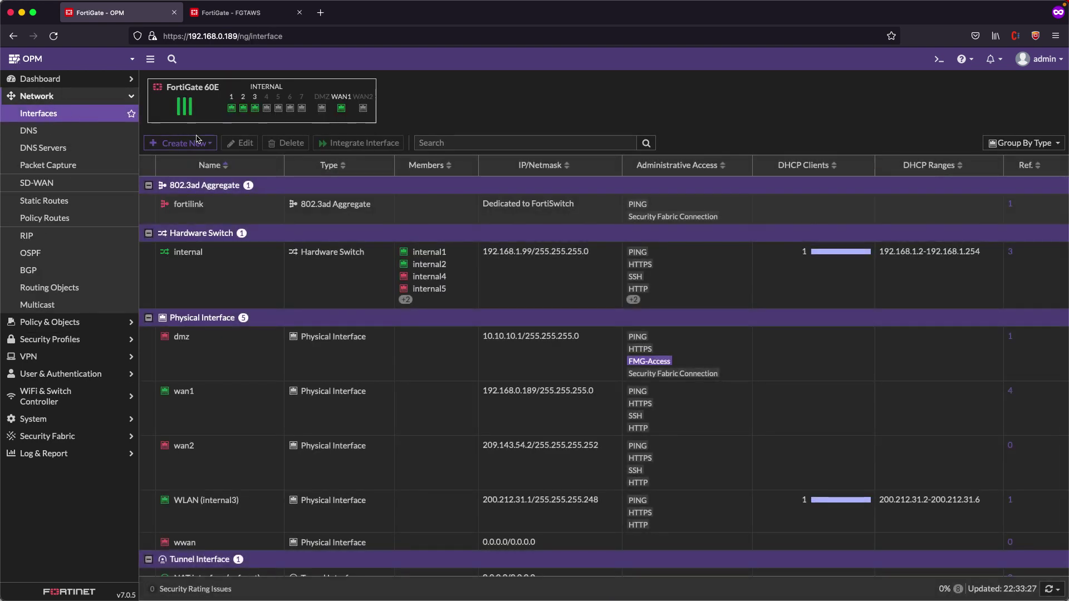
pyautogui.click(196, 140)
pyautogui.click(180, 163)
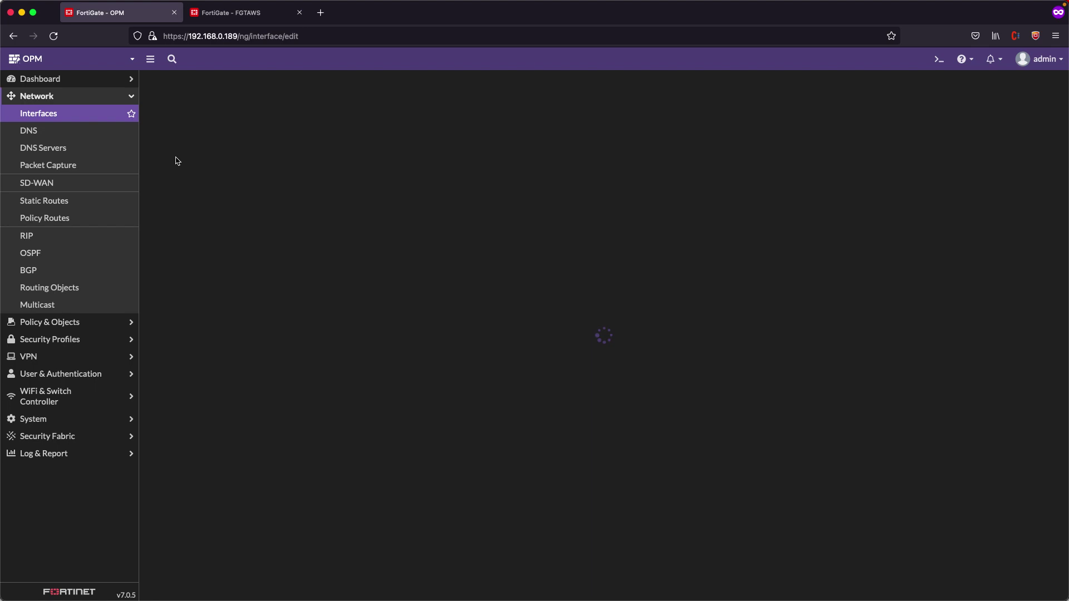
pyautogui.click(240, 143)
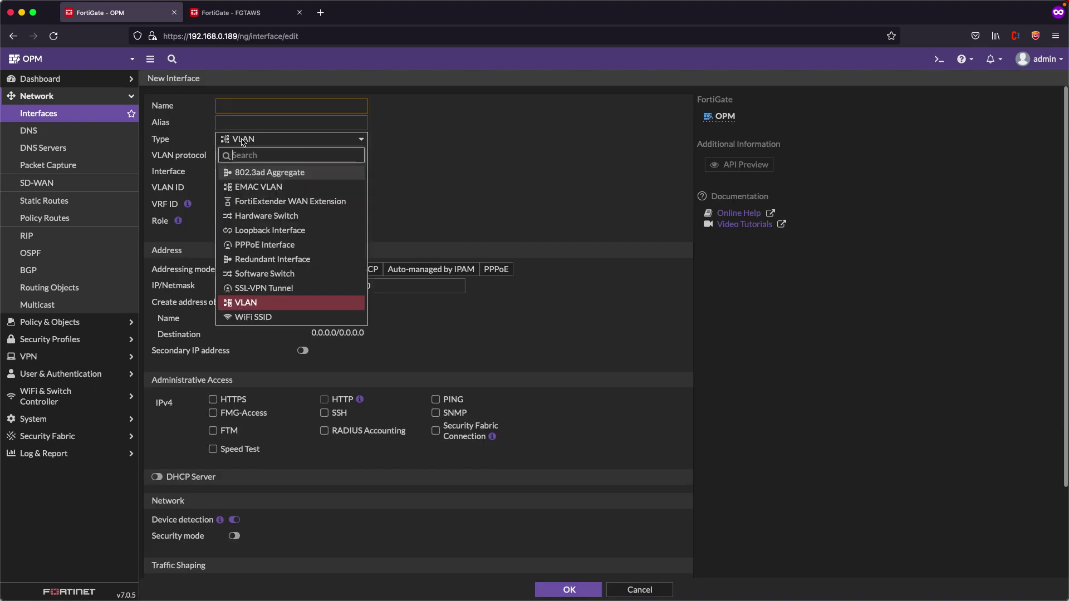
pyautogui.click(270, 288)
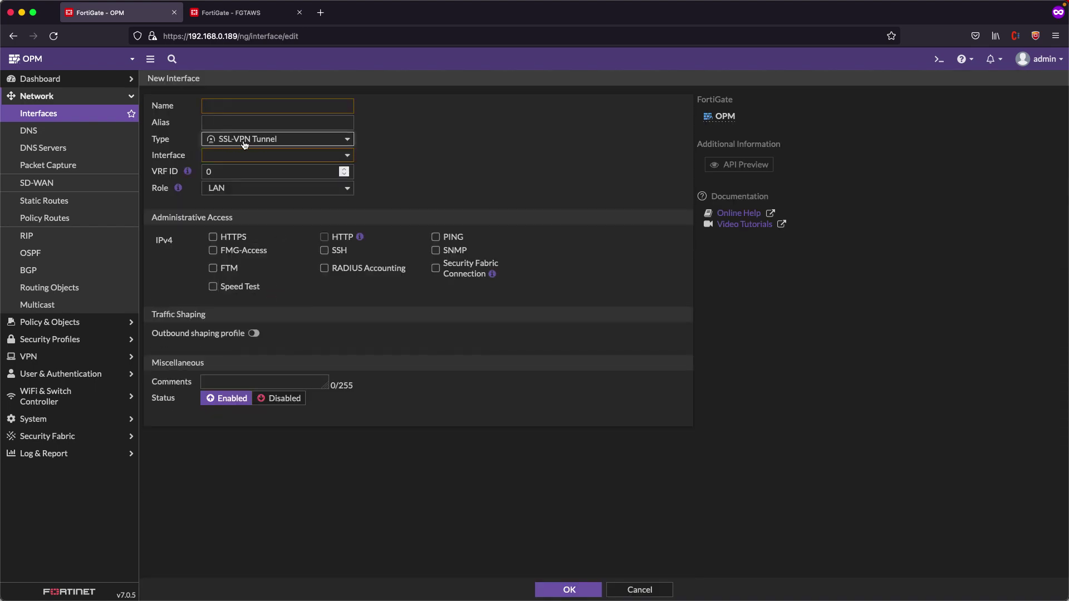
pyautogui.click(262, 104)
pyautogui.write('SSL')
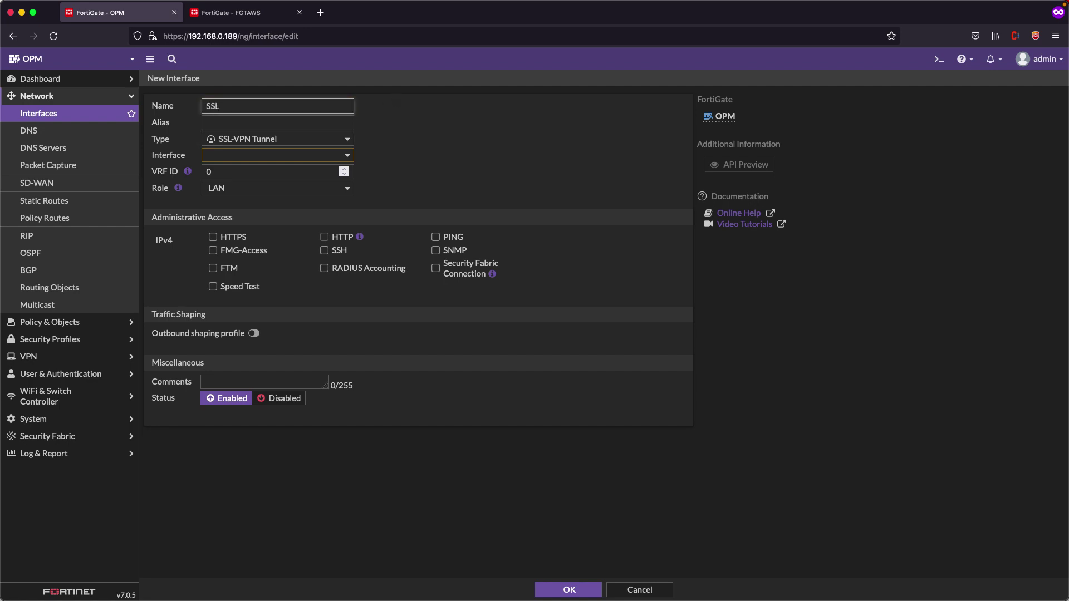
pyautogui.write('_CLIENTE')
# Bind SSL_CLIENTE to wan1, allow PING, HTTPS and HTTP access, and save it
pyautogui.click(259, 151)
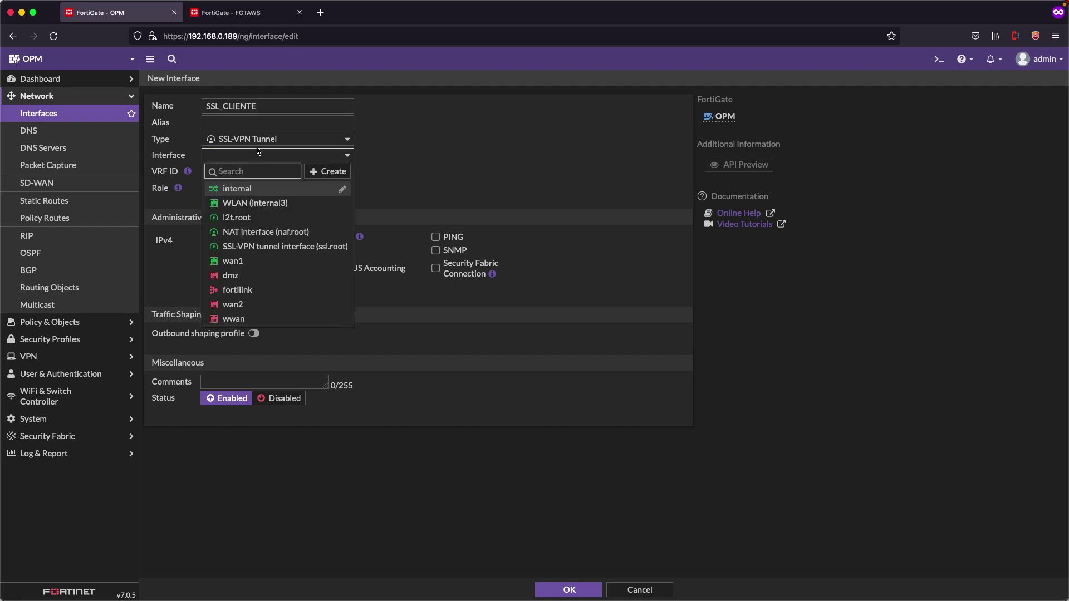
pyautogui.click(265, 261)
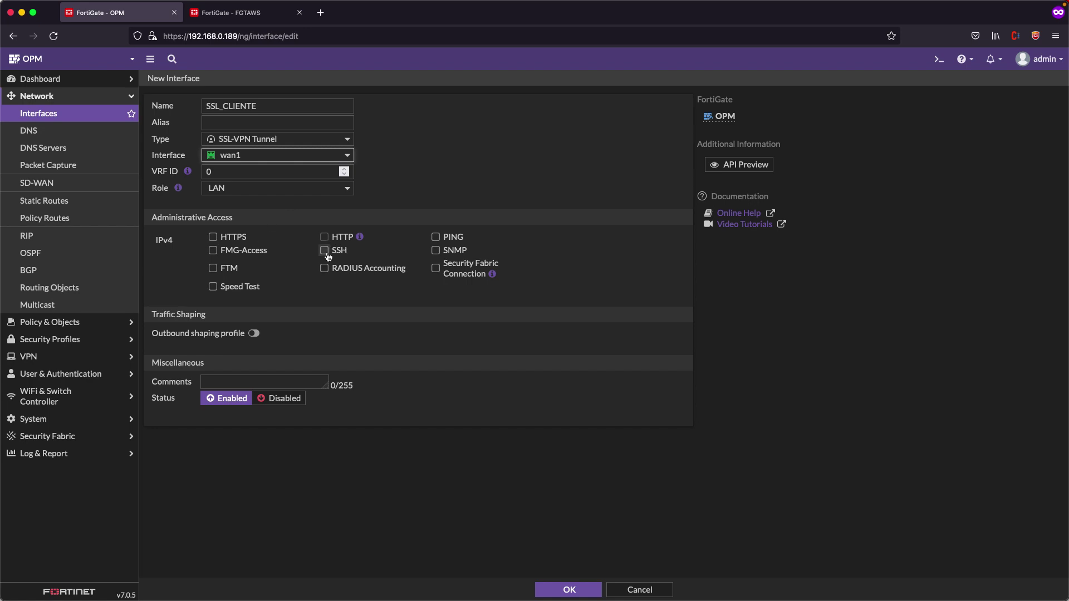
pyautogui.click(436, 238)
pyautogui.click(213, 238)
pyautogui.click(324, 237)
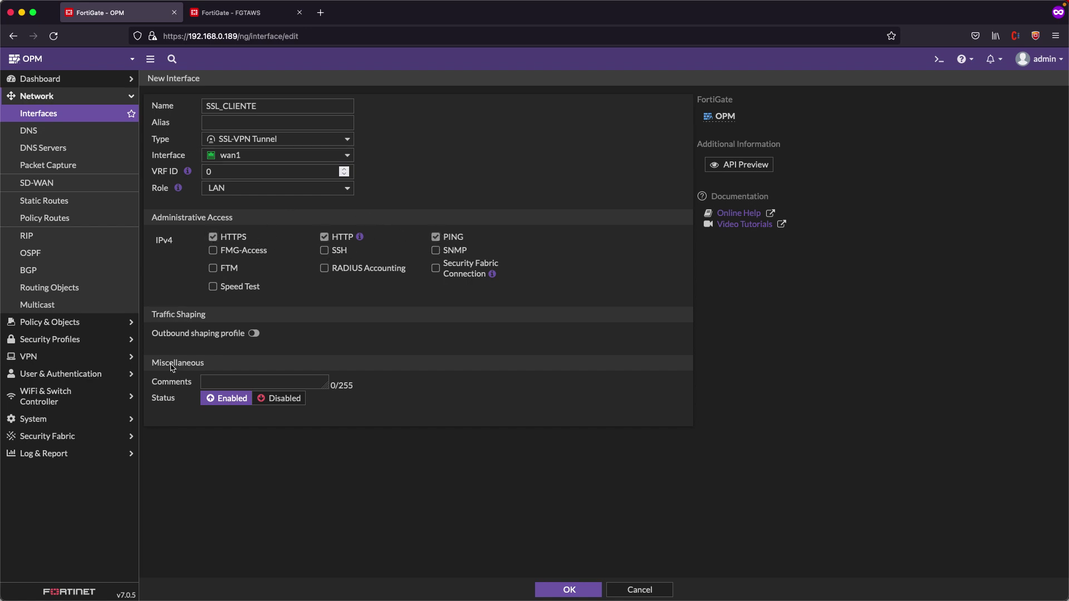
pyautogui.click(560, 590)
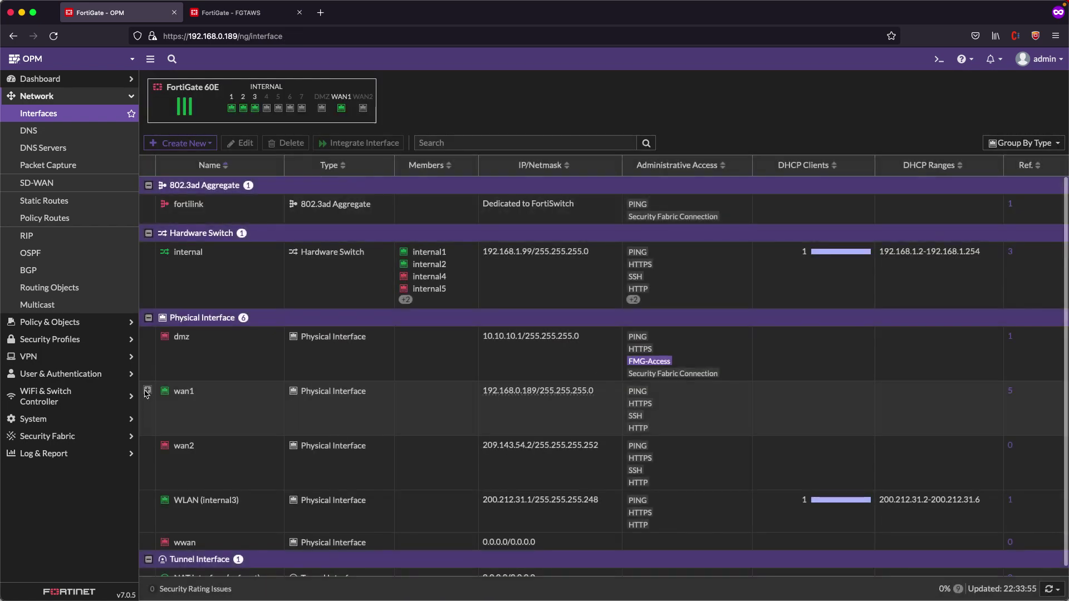
pyautogui.click(148, 391)
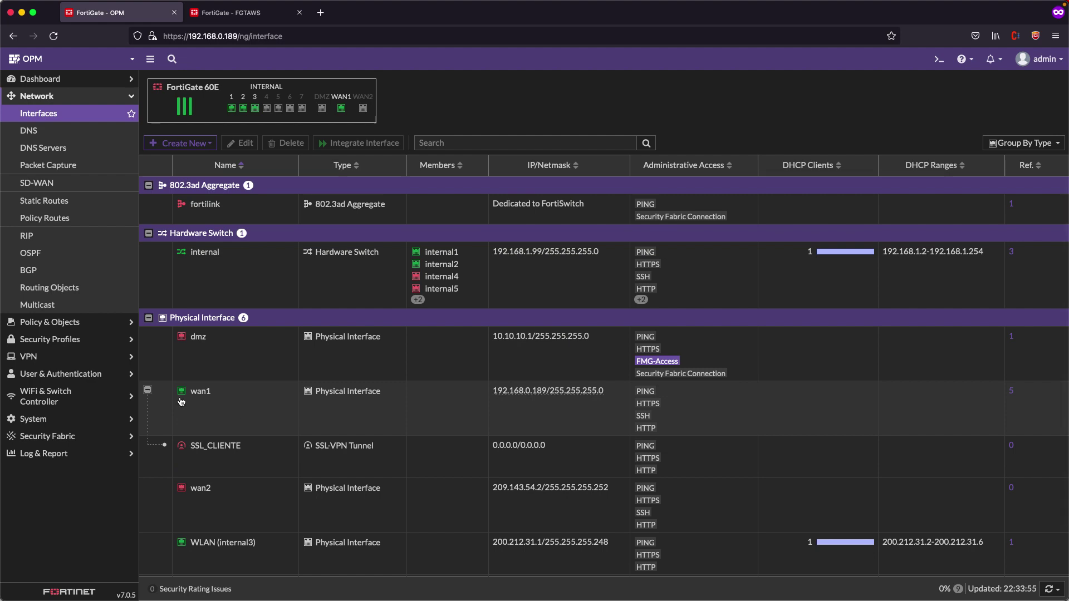
pyautogui.click(39, 357)
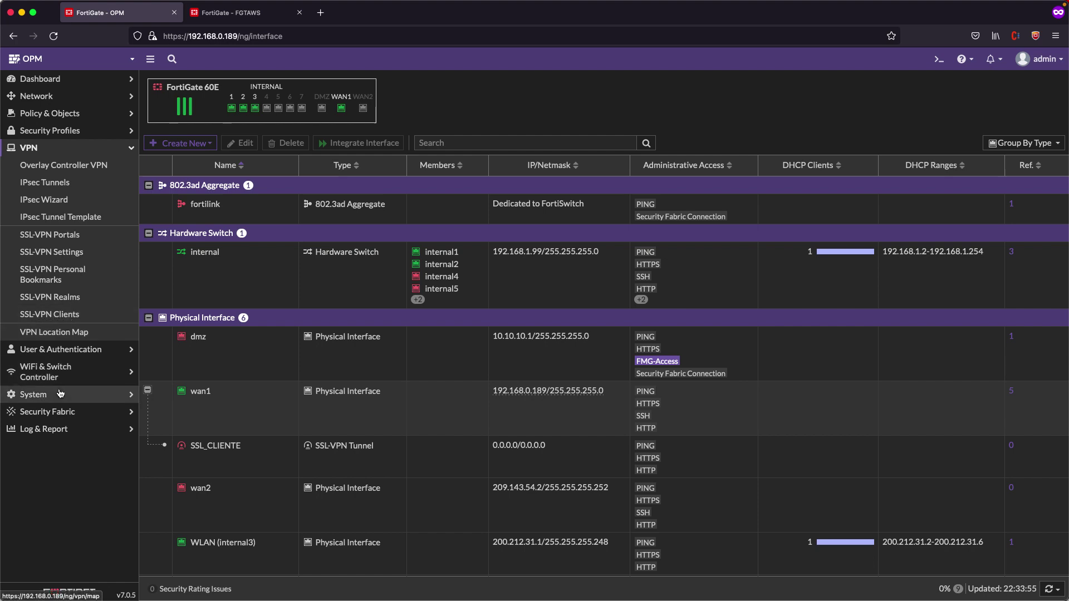
pyautogui.click(74, 354)
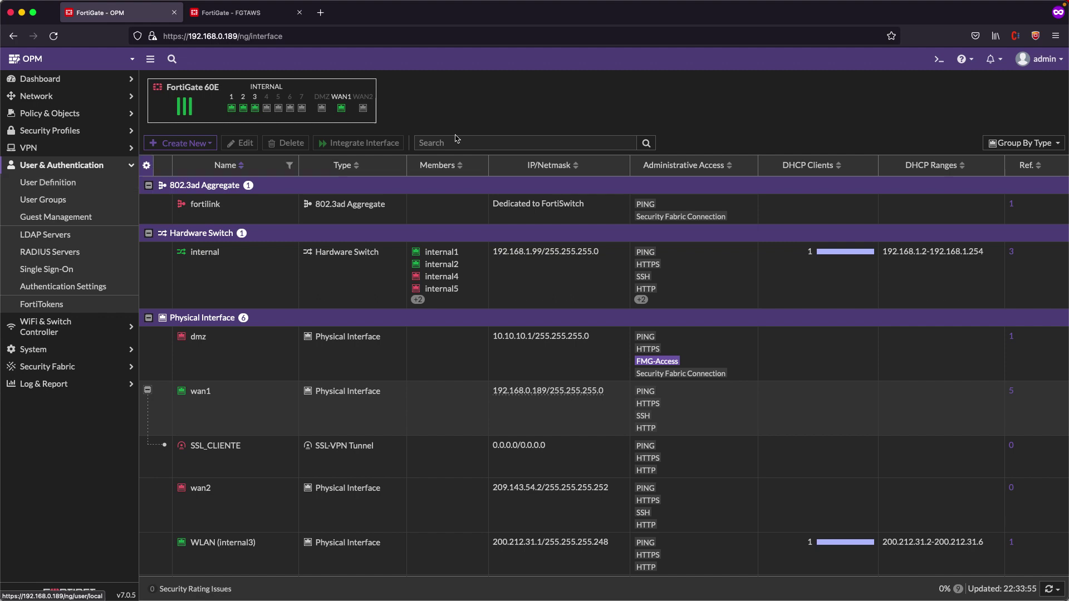
# In the SSH CLI, create peer Apprendiendo under config user peer and show its settings
pyautogui.click(939, 59)
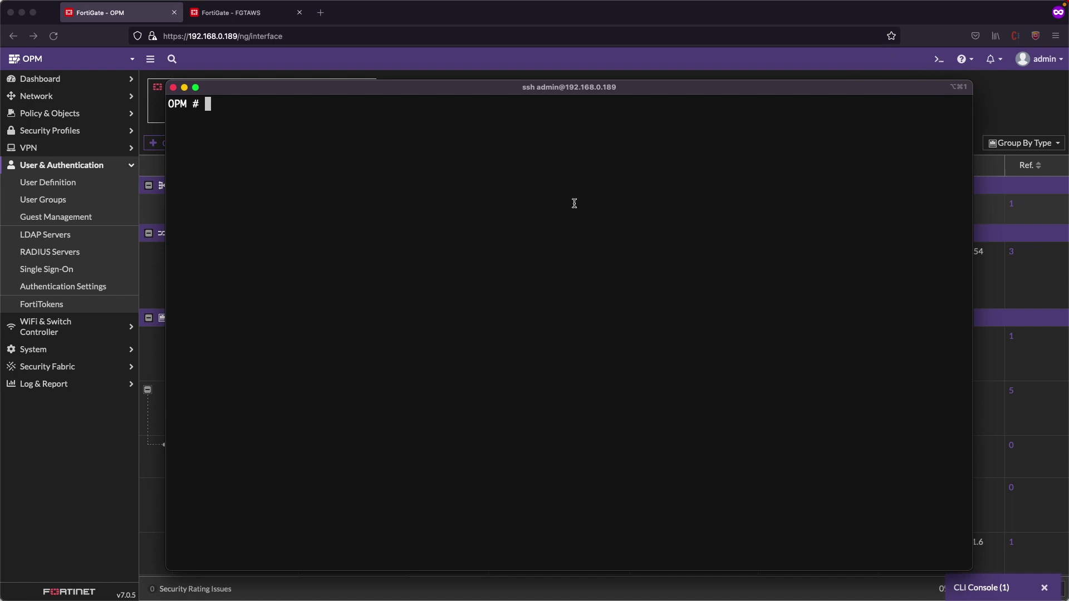
pyautogui.press('Return')
pyautogui.press('Return')
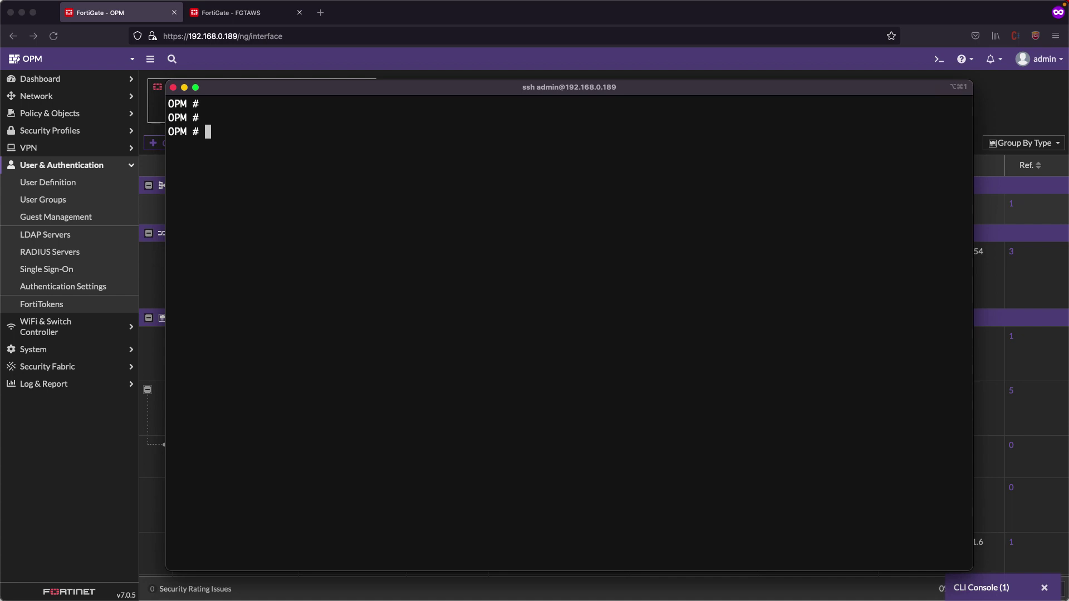
pyautogui.write('config user peer')
pyautogui.press('Return')
pyautogui.write('edit ')
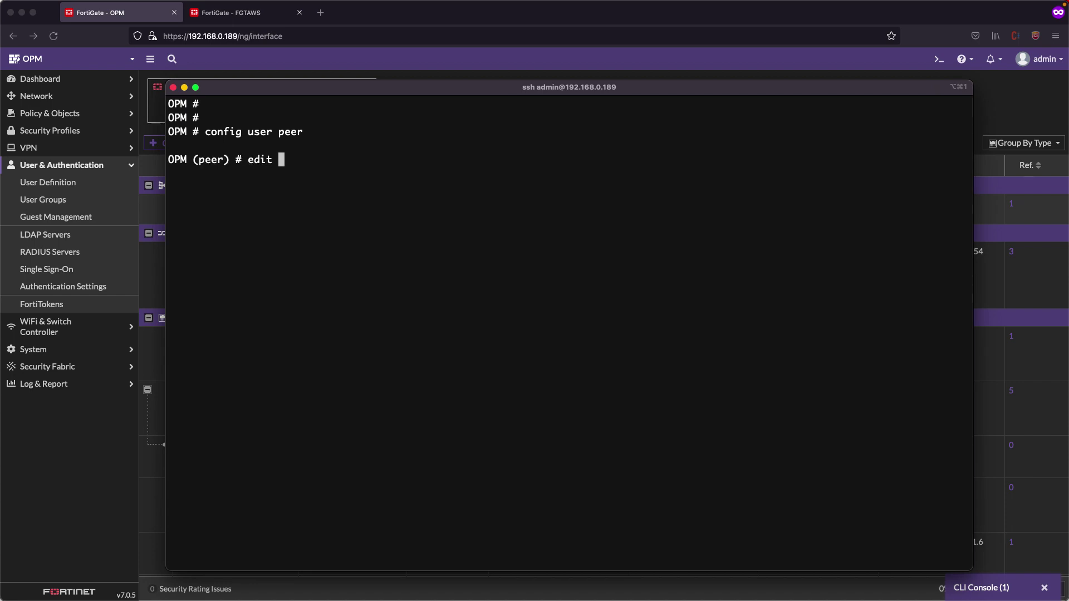
pyautogui.write('Apprendiendo')
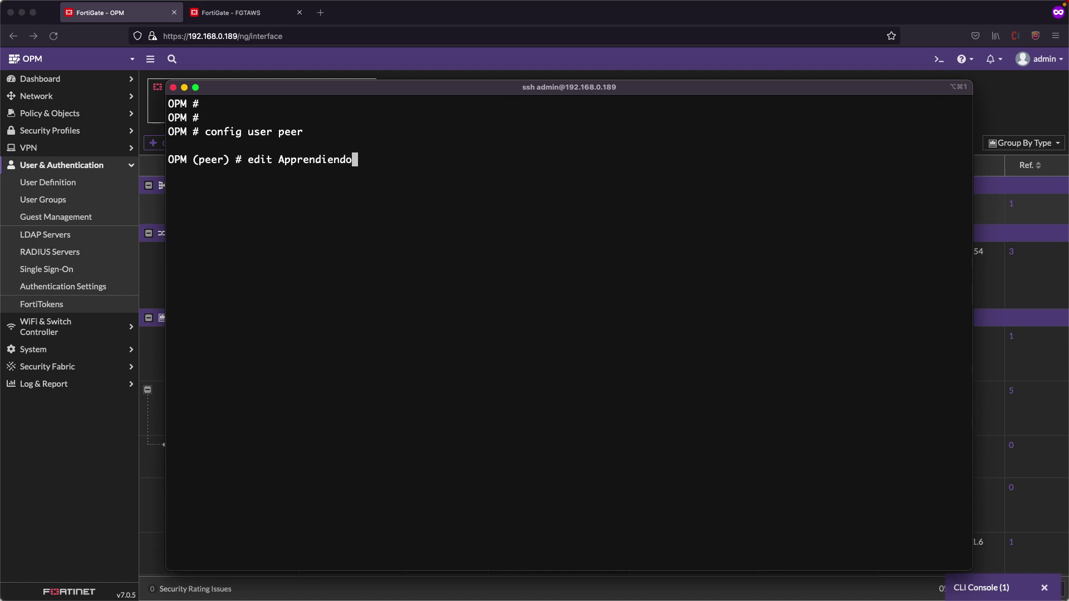
pyautogui.press('Return')
pyautogui.write('get')
pyautogui.press('Return')
# Set the peer's CA to CA_Cert_1, end the configuration, and close the terminal
pyautogui.write('set ca')
pyautogui.press('Tab')
pyautogui.press('Tab')
pyautogui.press('BackSpace')
pyautogui.press('BackSpace')
pyautogui.press('BackSpace')
pyautogui.press('BackSpace')
pyautogui.press('BackSpace')
pyautogui.press('BackSpace')
pyautogui.press('BackSpace')
pyautogui.press('BackSpace')
pyautogui.press('BackSpace')
pyautogui.press('BackSpace')
pyautogui.press('BackSpace')
pyautogui.press('BackSpace')
pyautogui.press('BackSpace')
pyautogui.press('BackSpace')
pyautogui.press('BackSpace')
pyautogui.press('BackSpace')
pyautogui.press('BackSpace')
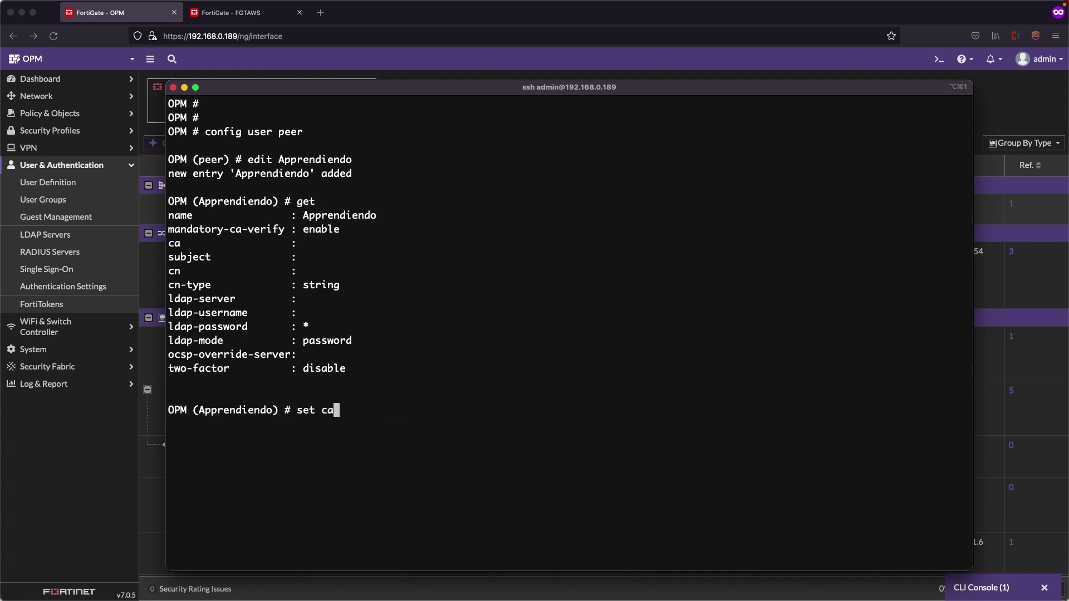
pyautogui.press('?')
pyautogui.press('Return')
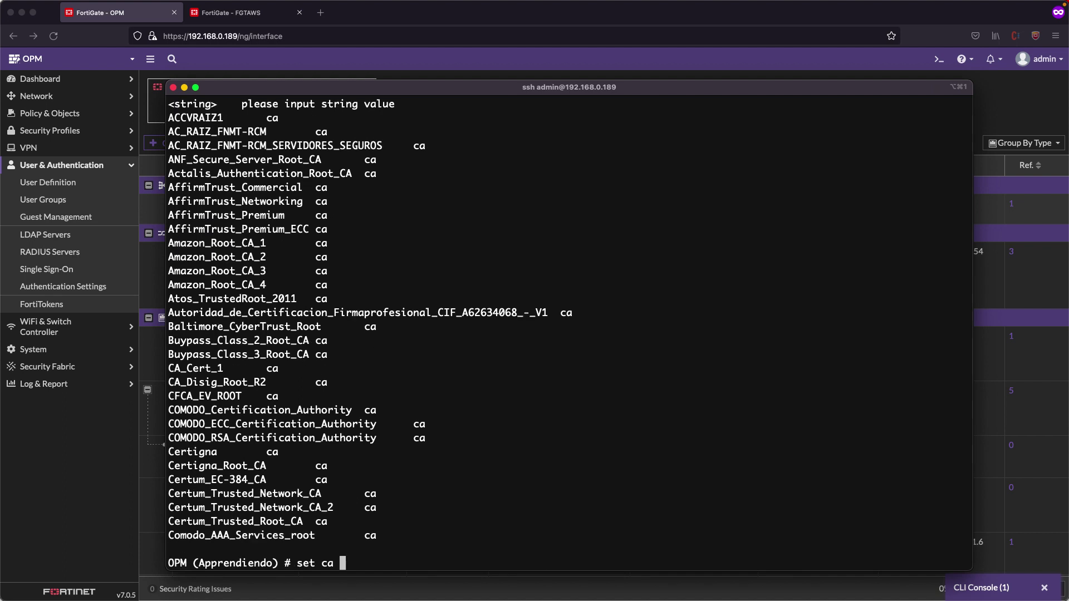
pyautogui.write('Ca')
pyautogui.press('BackSpace')
pyautogui.write('A')
pyautogui.press('Tab')
pyautogui.write('end')
pyautogui.press('Return')
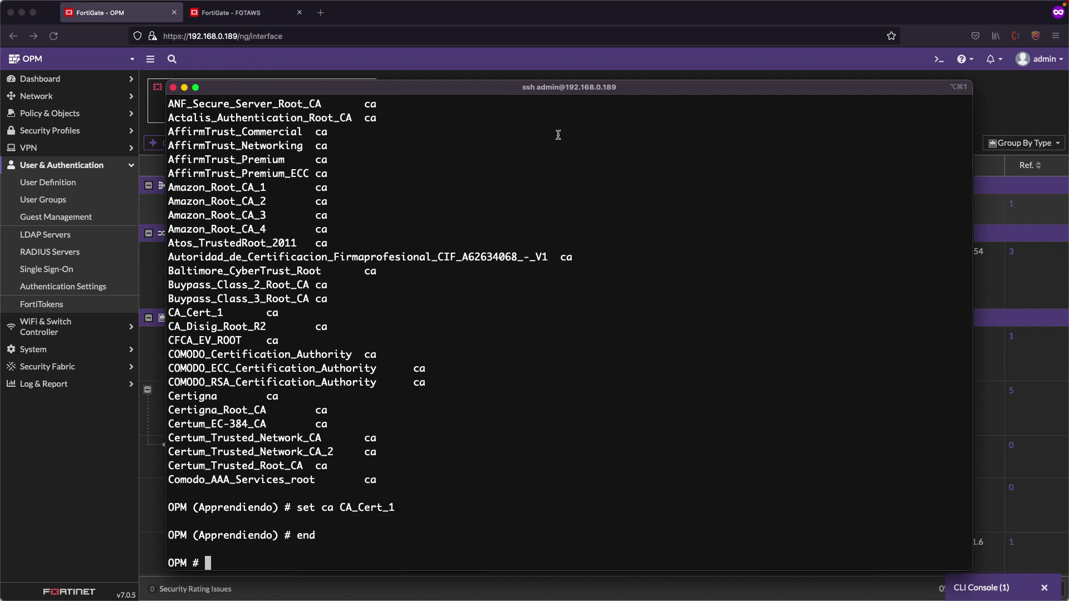
pyautogui.click(57, 464)
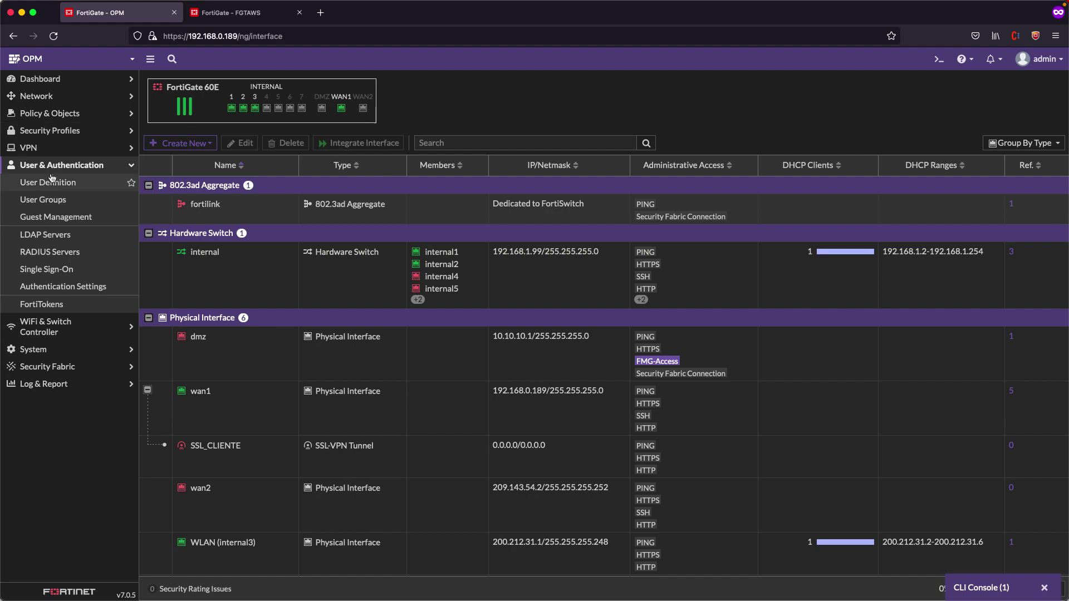
# Copy the Apprendiendo certificate's subject CN = apprendiendo.net into PKI peer Apprendiendo's Subject and save
pyautogui.click(54, 34)
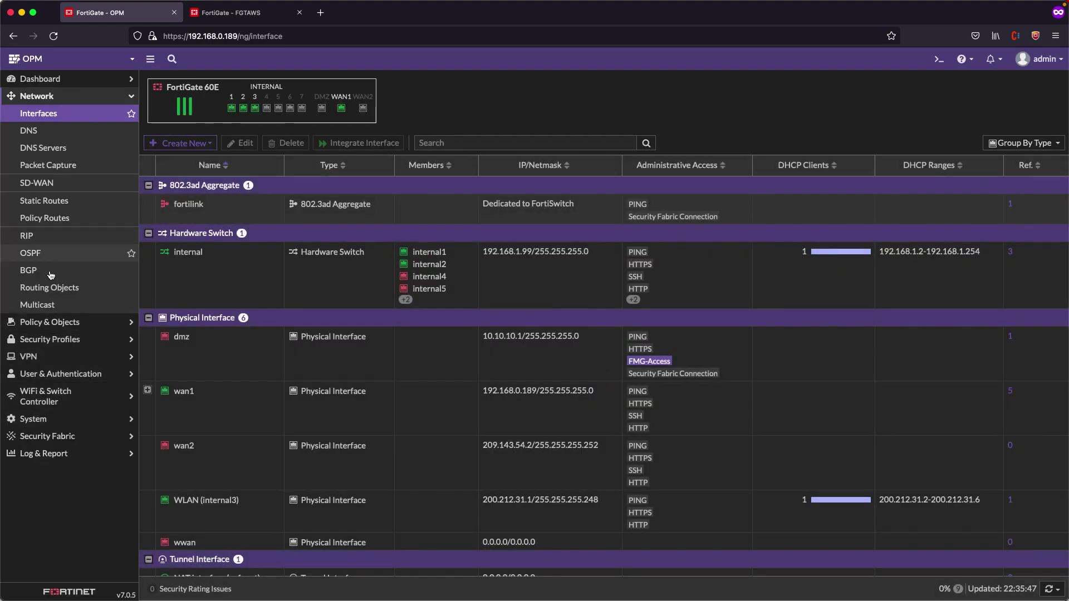
pyautogui.click(55, 419)
pyautogui.click(71, 402)
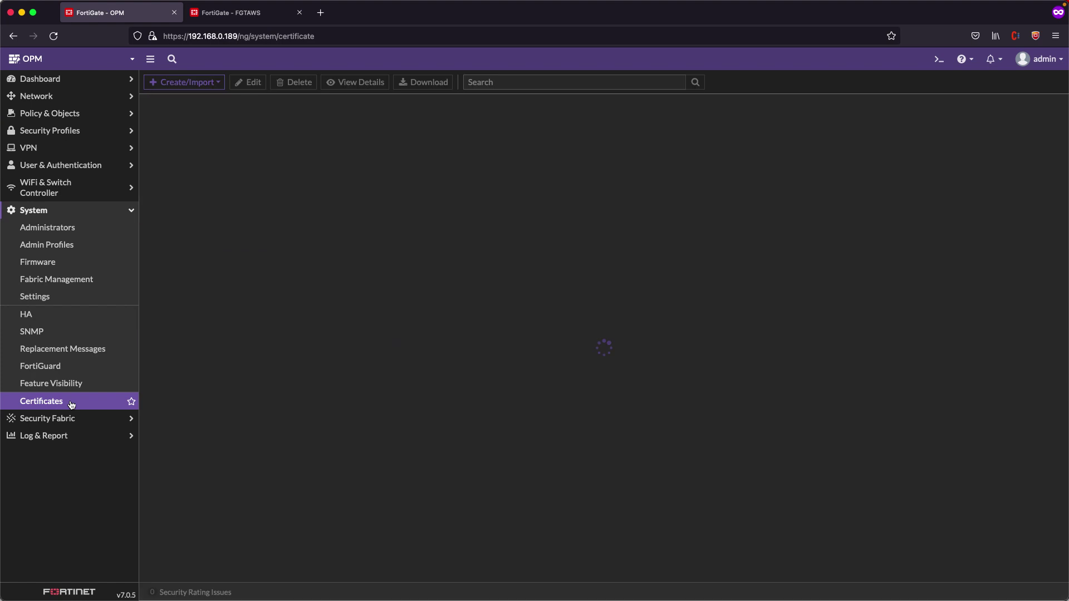
pyautogui.moveTo(256, 196); pyautogui.dragTo(342, 196)
pyautogui.press('super+c')
pyautogui.click(39, 166)
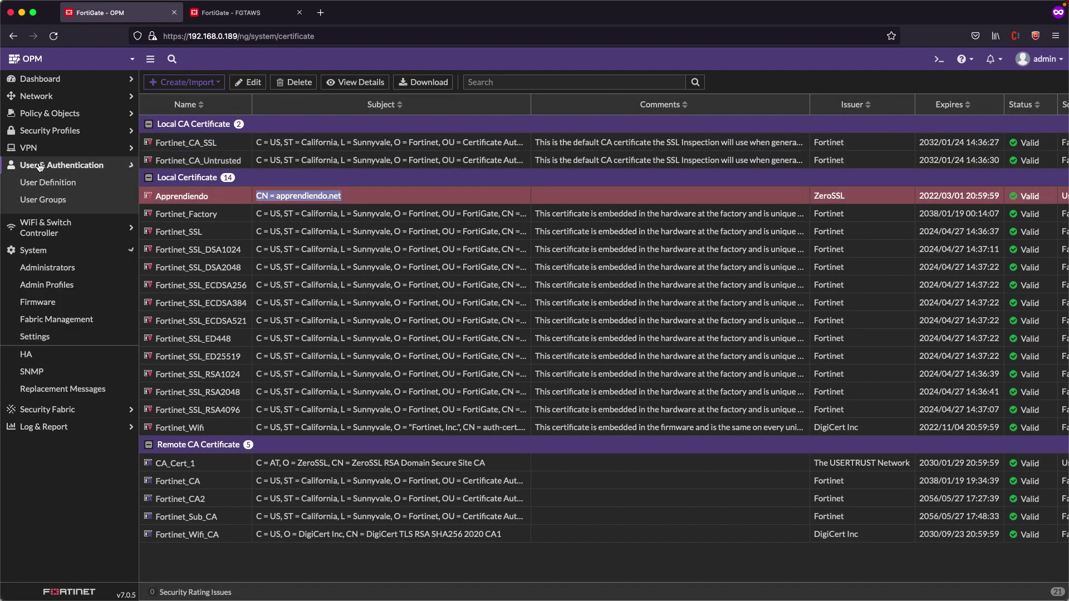
pyautogui.click(40, 322)
pyautogui.doubleClick(270, 126)
pyautogui.click(267, 124)
pyautogui.press('super+v')
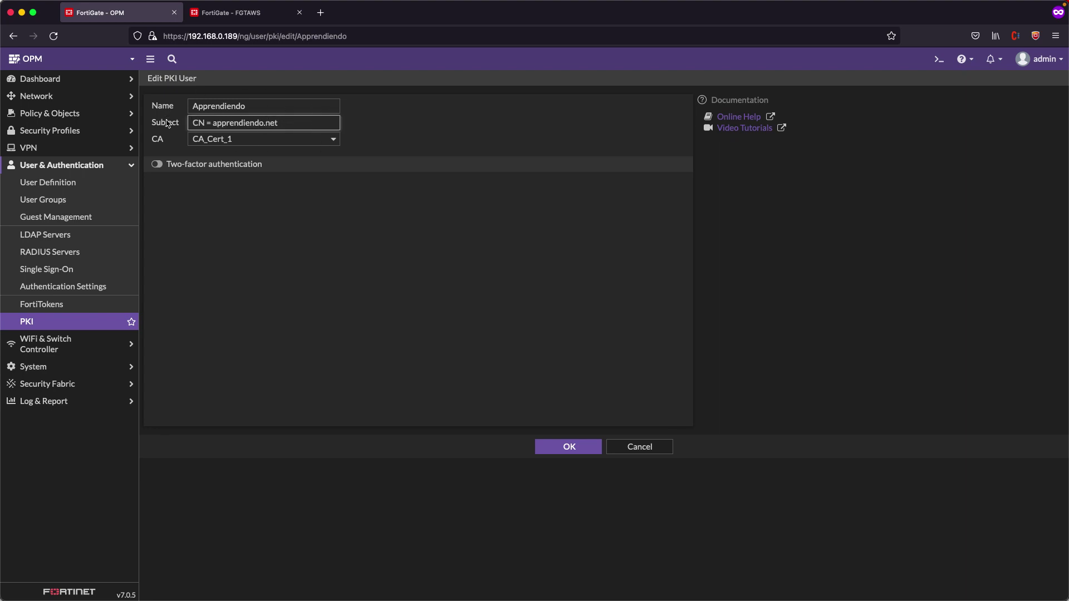
pyautogui.click(581, 450)
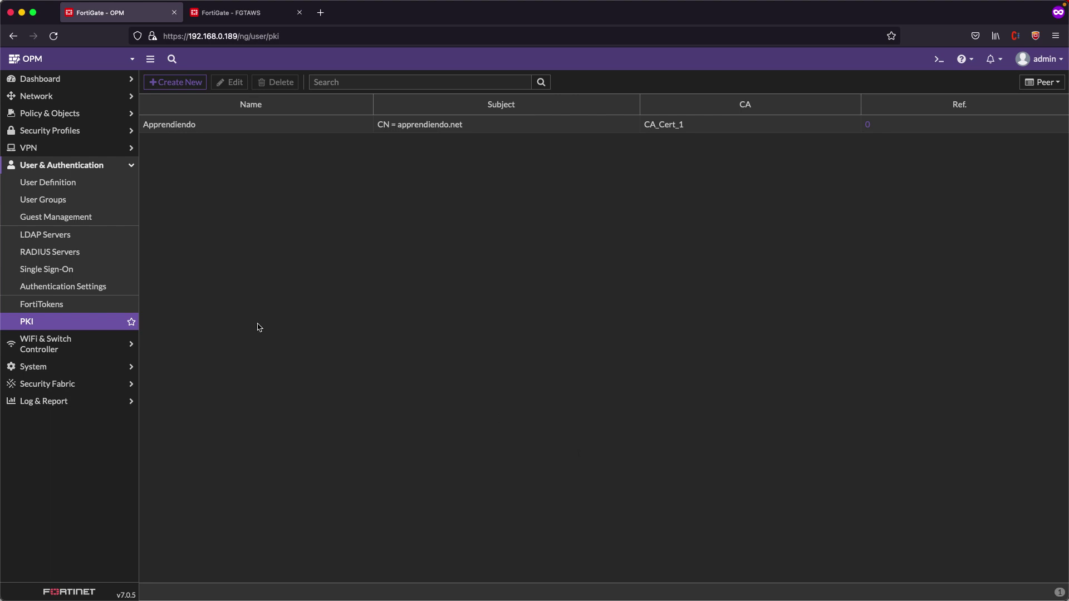
# Create a new SSL-VPN client named 'Cliente SSL' on interface SSL_CLIENTE
pyautogui.click(81, 149)
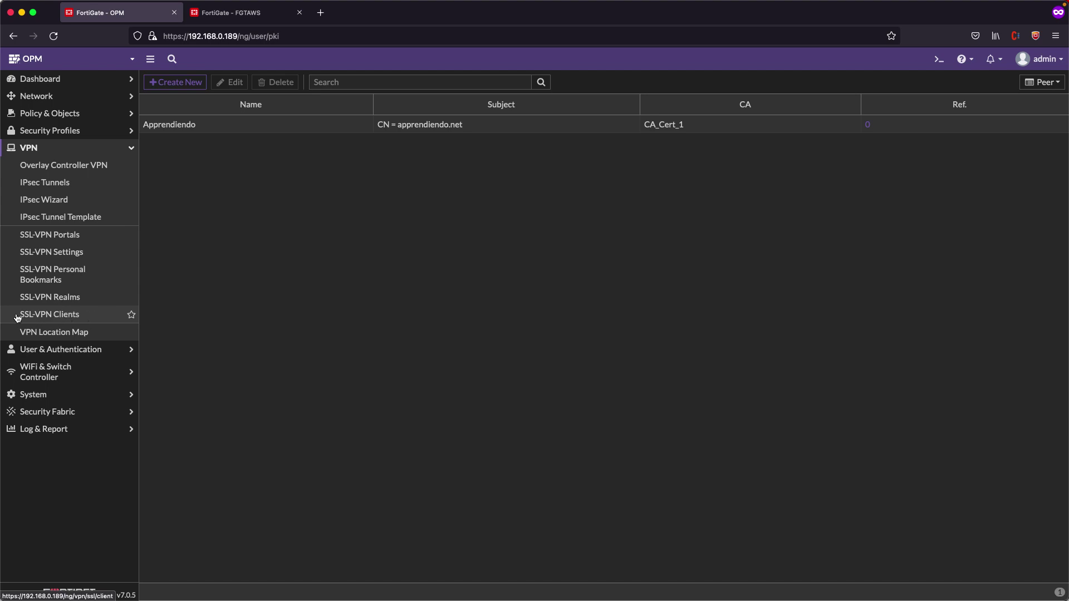
pyautogui.click(46, 316)
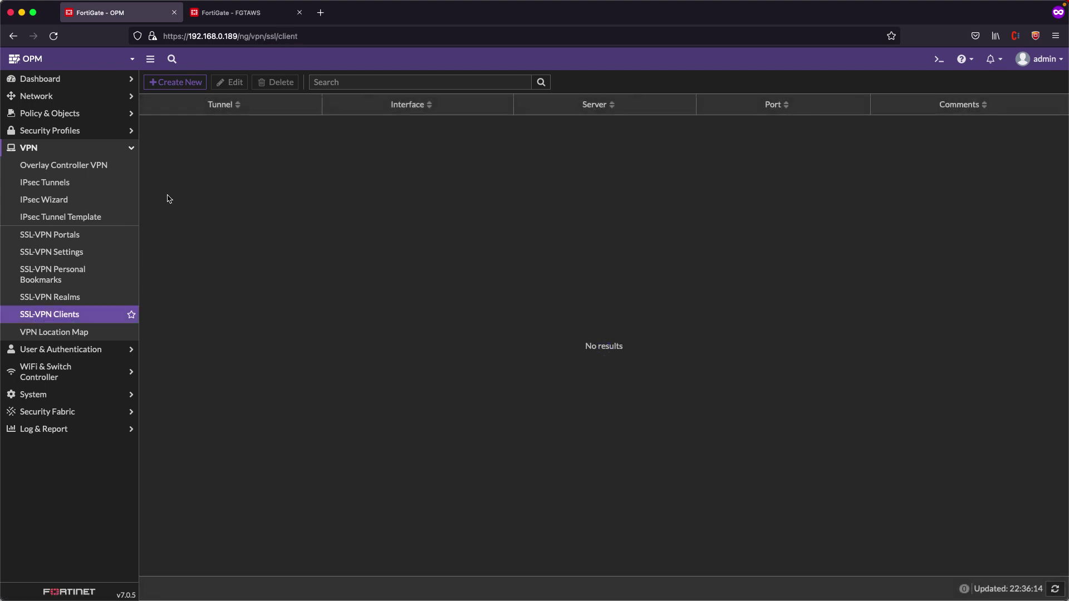
pyautogui.click(180, 84)
pyautogui.click(311, 103)
pyautogui.write('C')
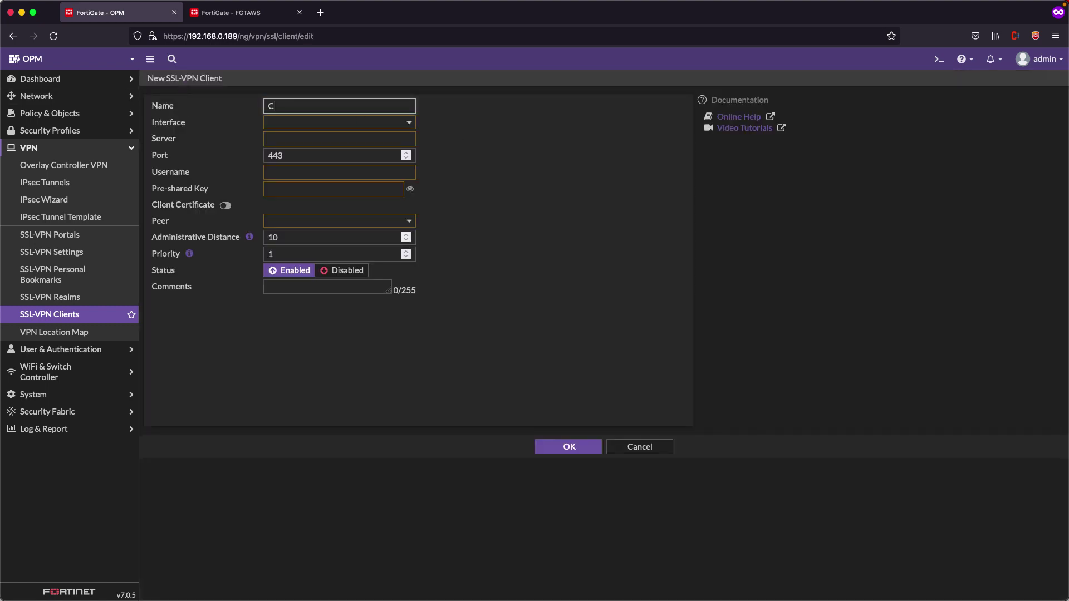
pyautogui.write('liente SSL')
pyautogui.click(324, 123)
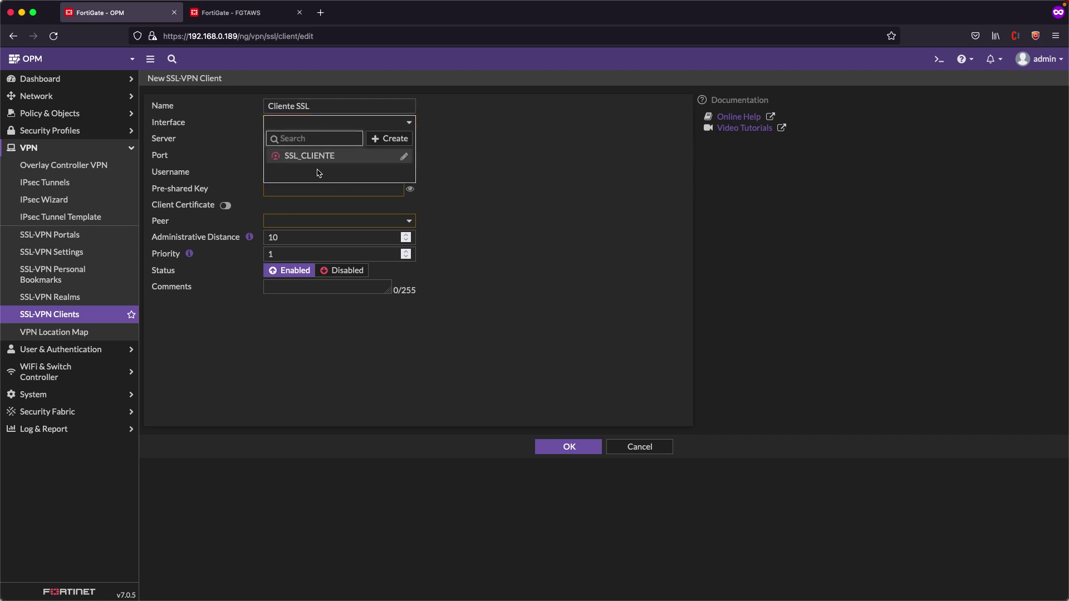
pyautogui.click(320, 158)
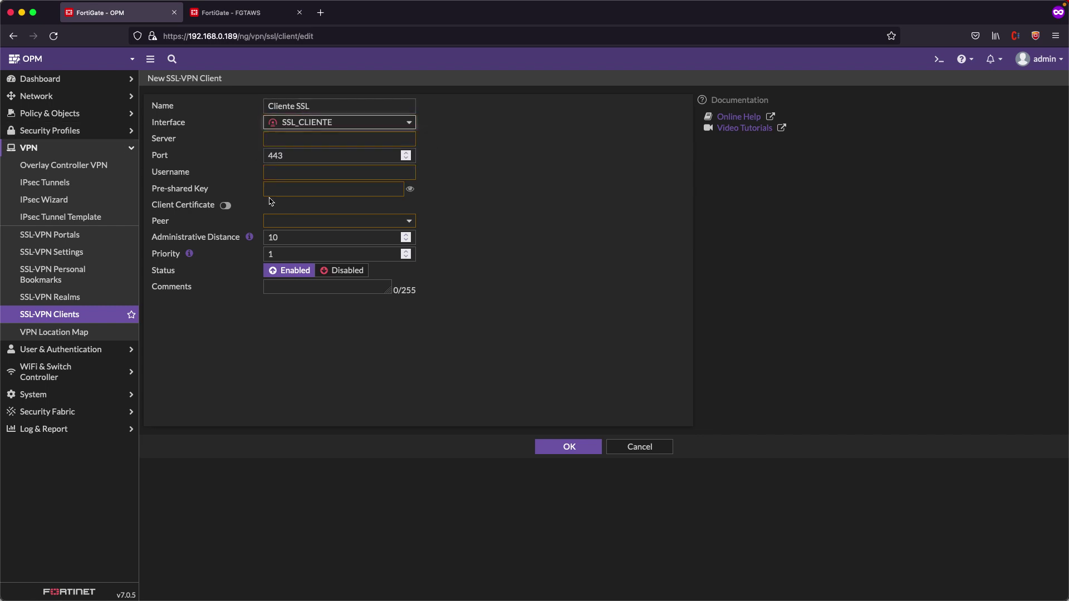
# Set the client's server to the remote firewall's address 54.90.21.22 and port 10443
pyautogui.click(278, 140)
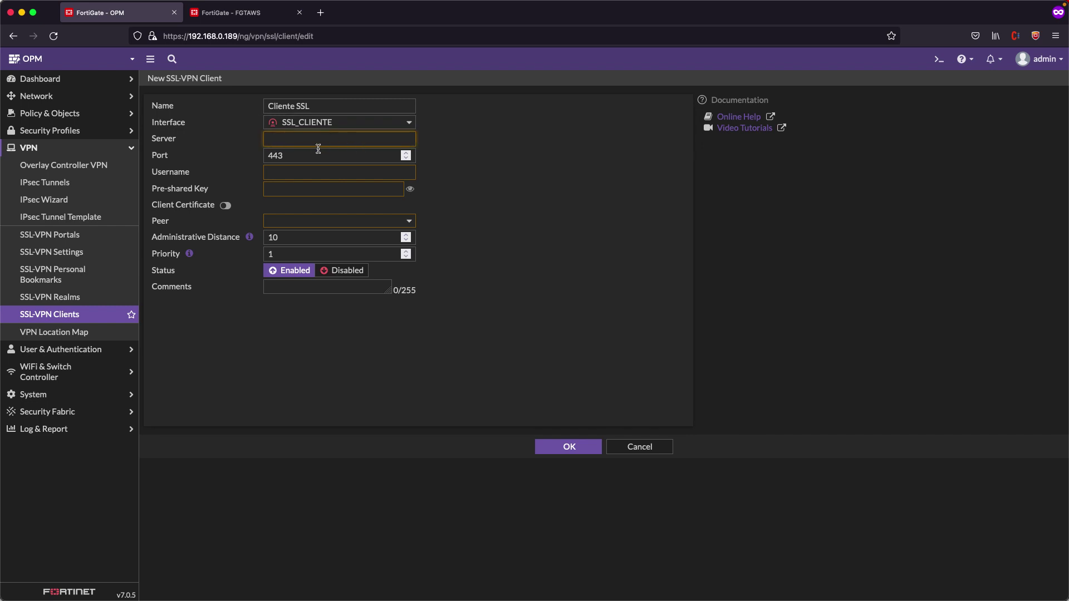
pyautogui.click(252, 16)
pyautogui.click(212, 36)
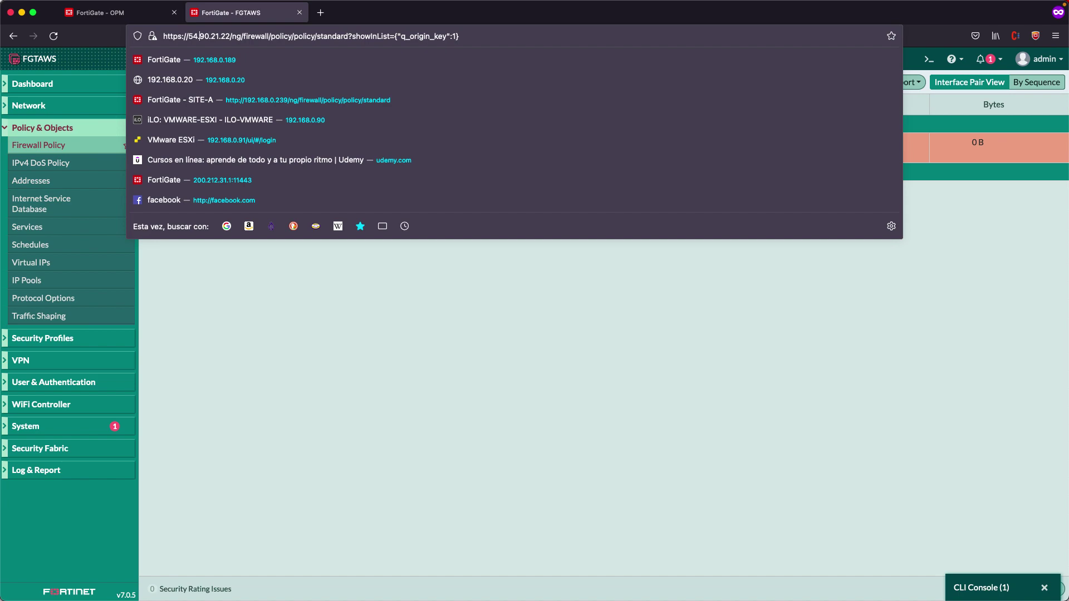
pyautogui.hotkey('ctrl', 'shift', 'Tab')
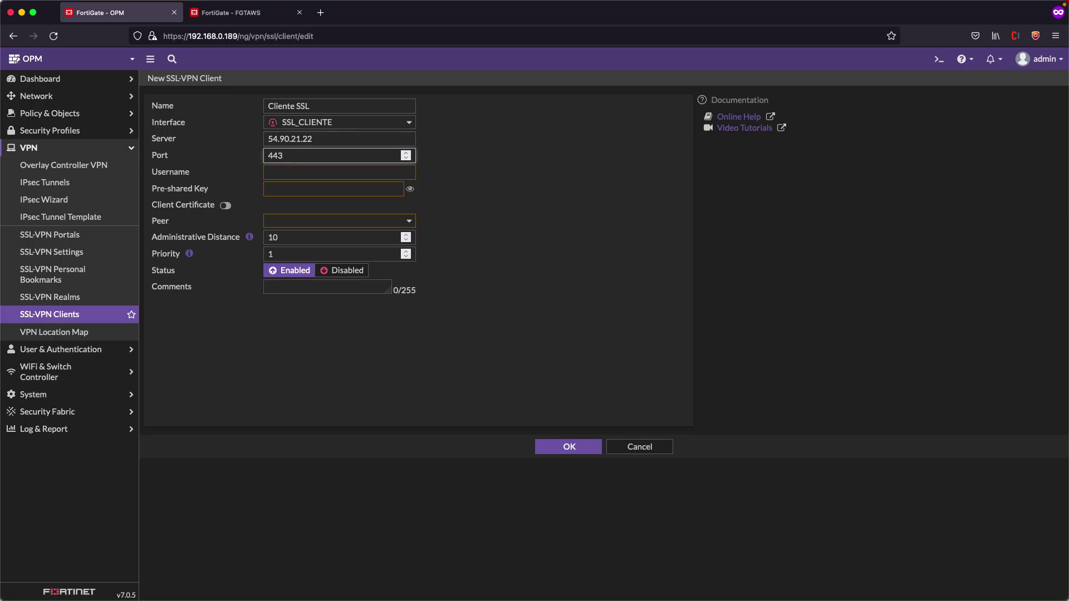
pyautogui.write('10')
# Enter the VPN username and the pre-shared key for the client
pyautogui.click(353, 174)
pyautogui.write('vpn')
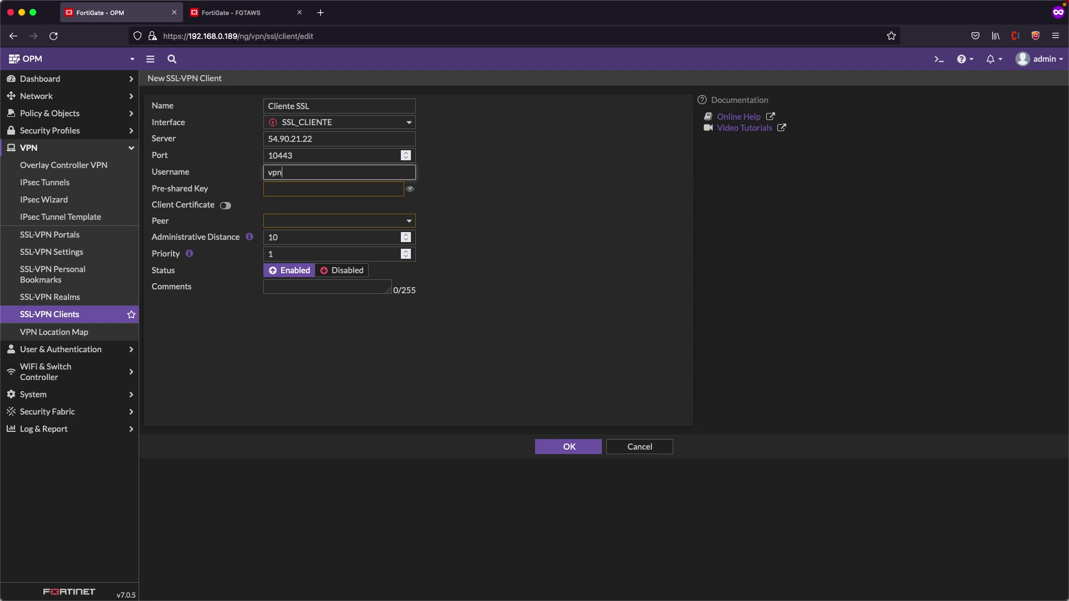
pyautogui.press('Tab')
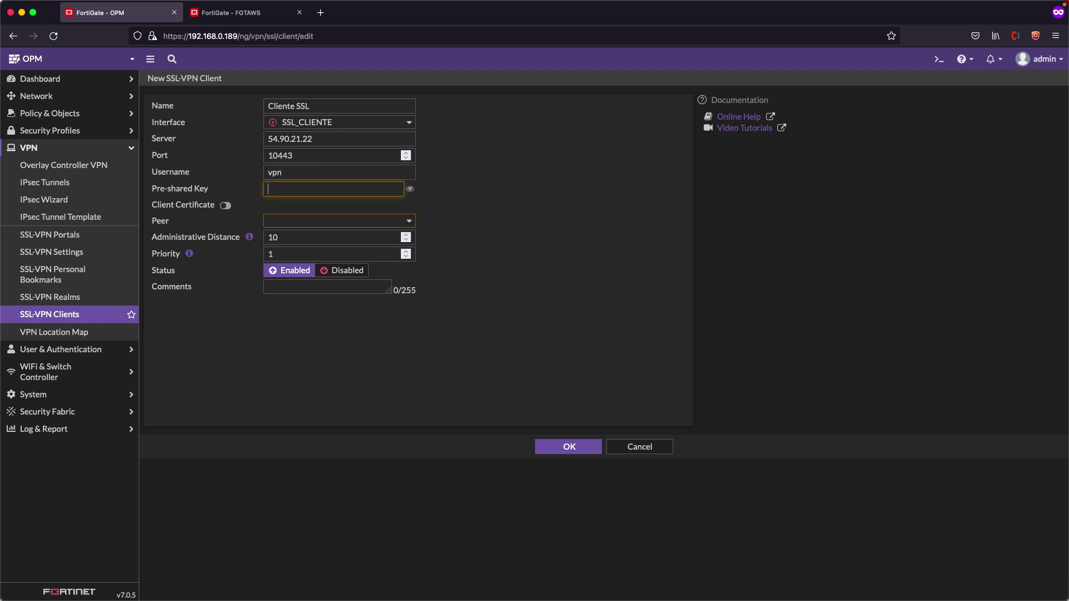
pyautogui.write('fortinet')
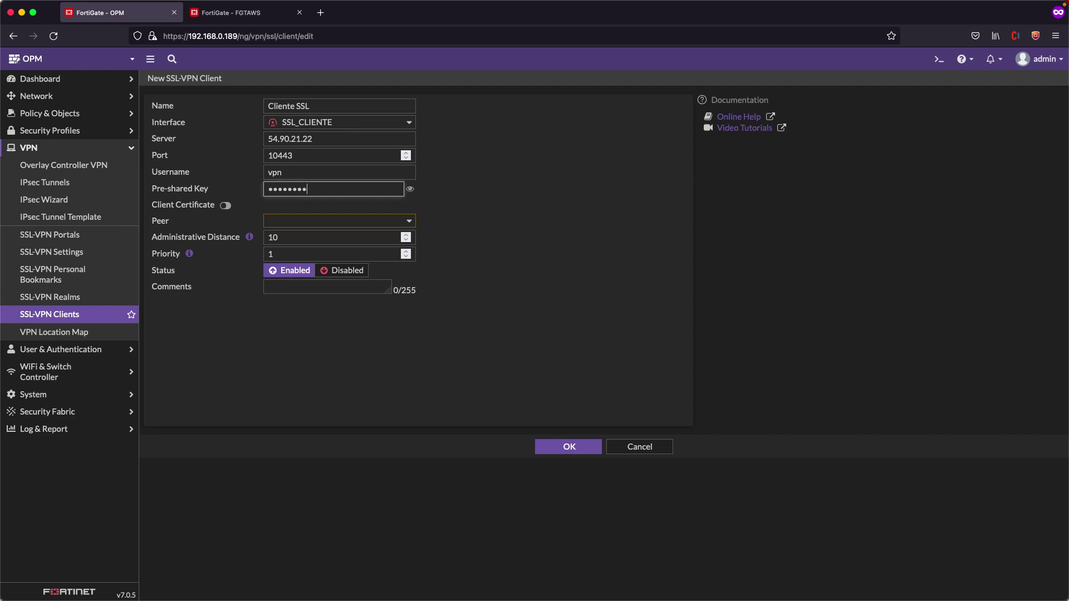
# Enable client certificate Apprendiendo and set the peer to Apprendiendo
pyautogui.click(225, 206)
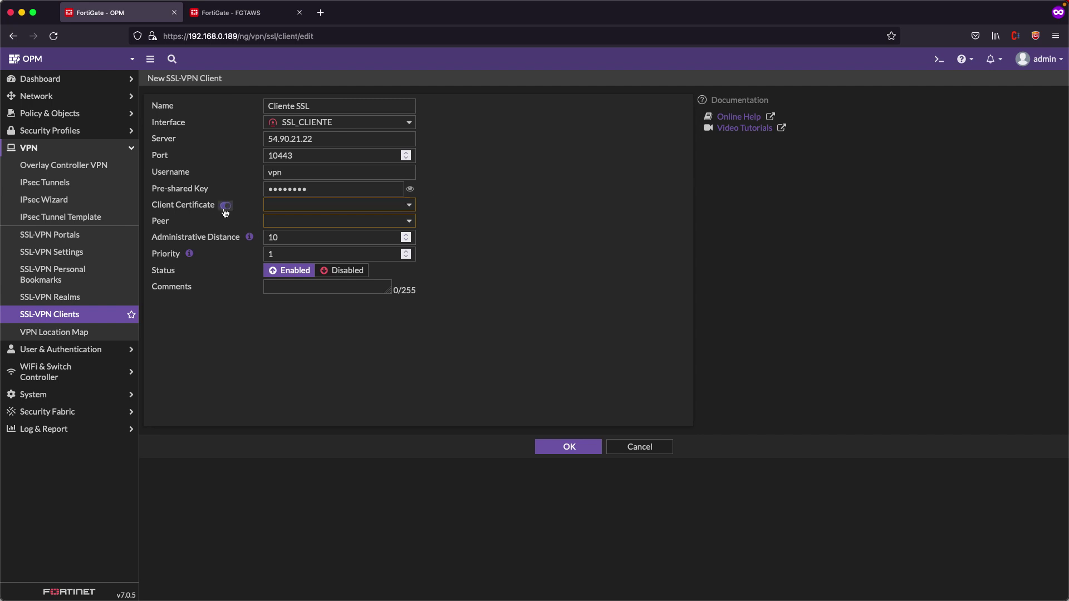
pyautogui.click(321, 211)
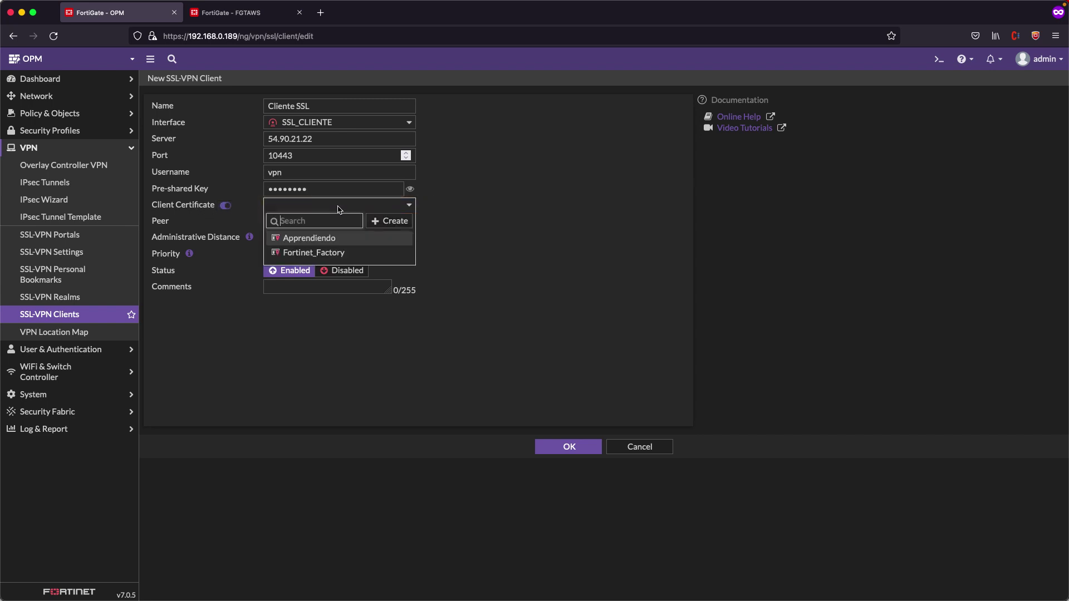
pyautogui.click(312, 239)
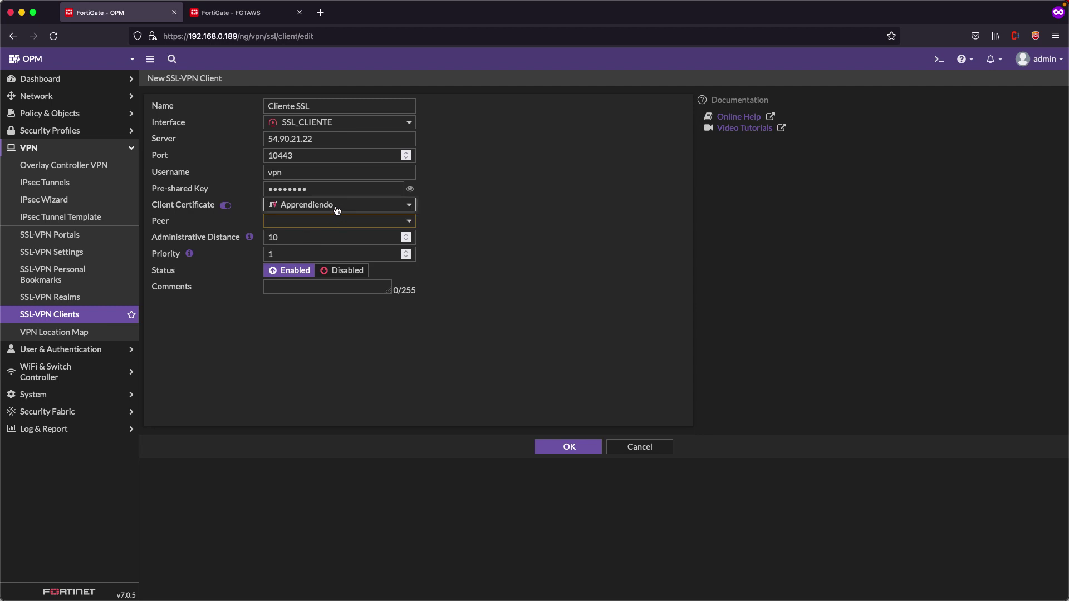
pyautogui.doubleClick(163, 222)
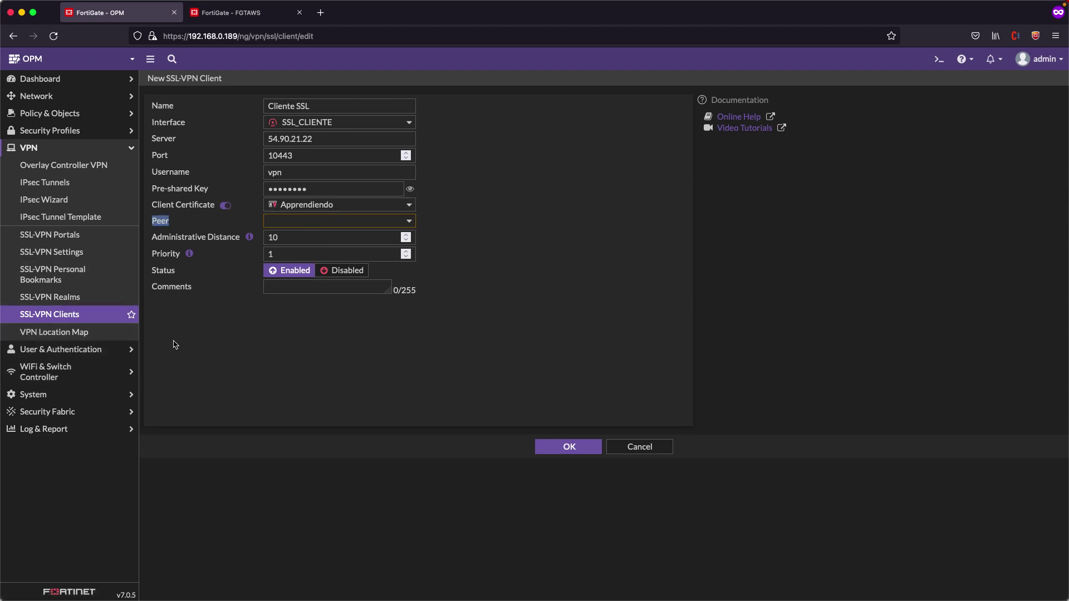
pyautogui.click(294, 223)
pyautogui.click(307, 270)
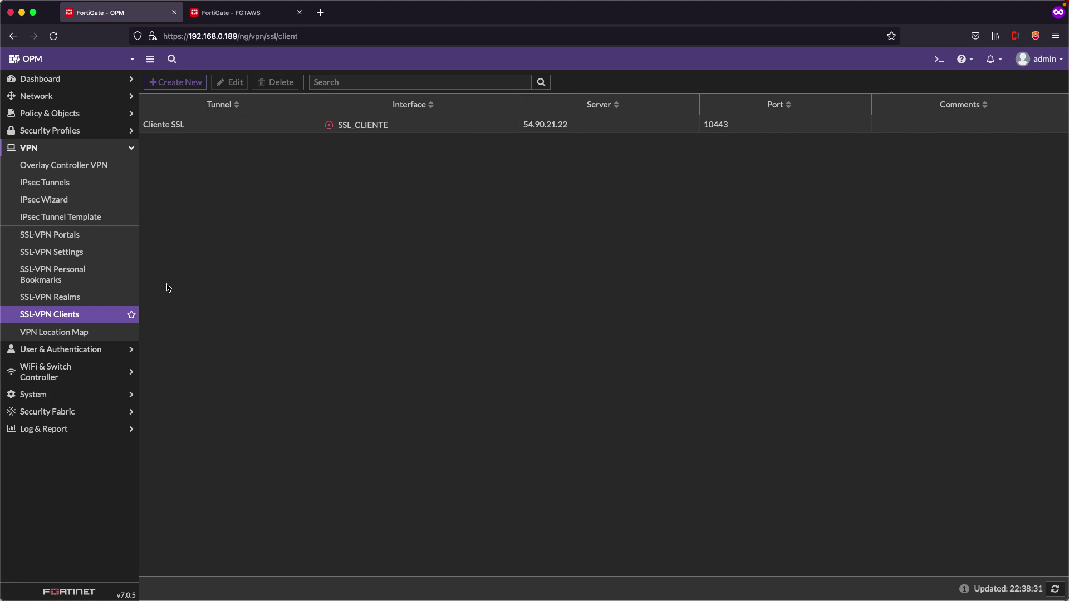
# Start a new firewall policy named 'VPN SSL'
pyautogui.click(93, 315)
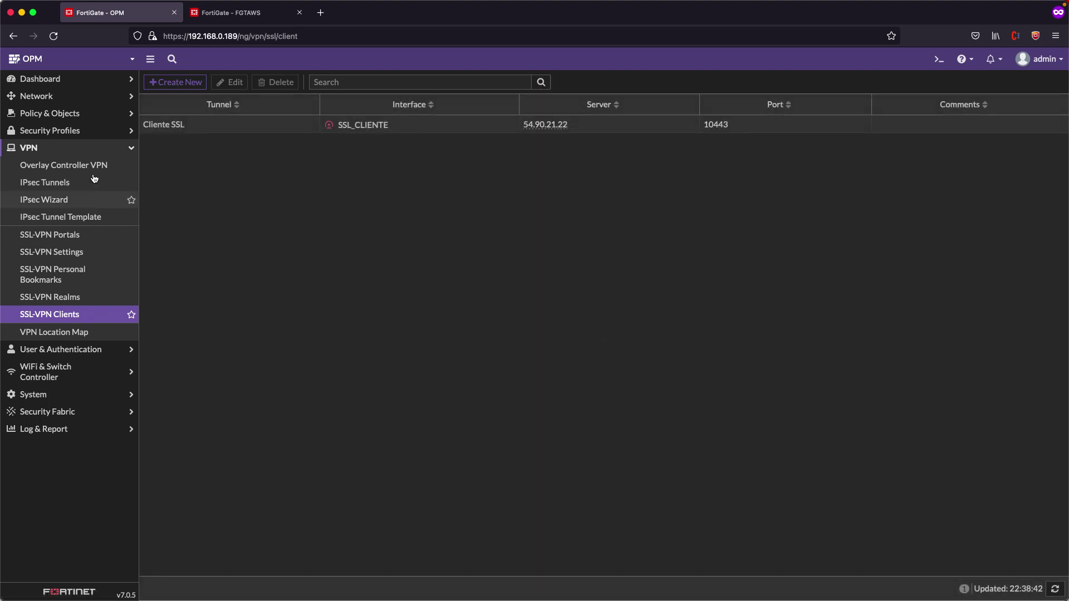
pyautogui.click(66, 114)
pyautogui.click(65, 131)
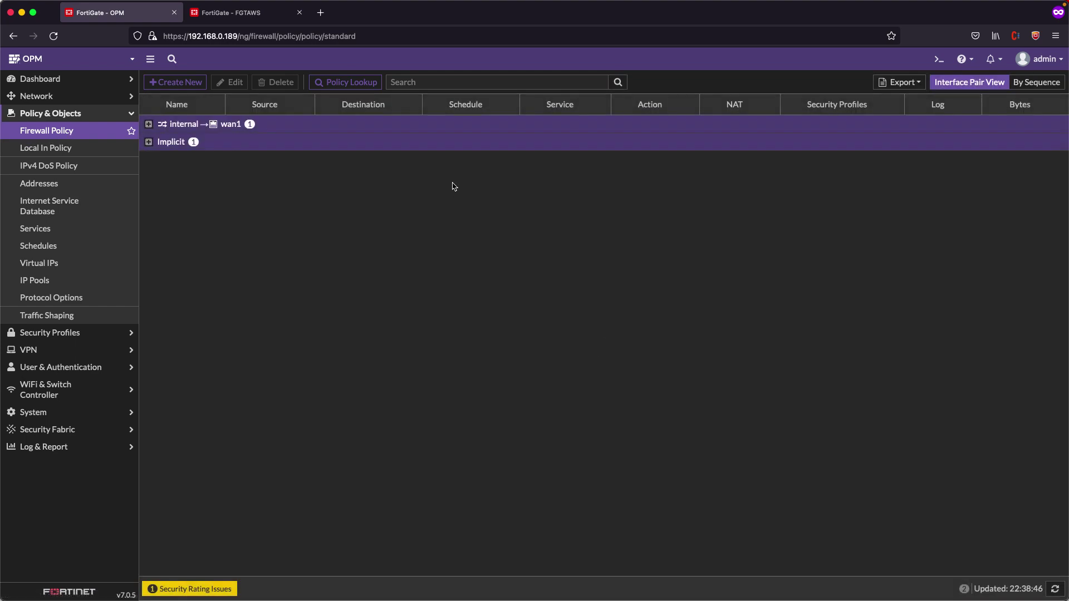
pyautogui.click(170, 88)
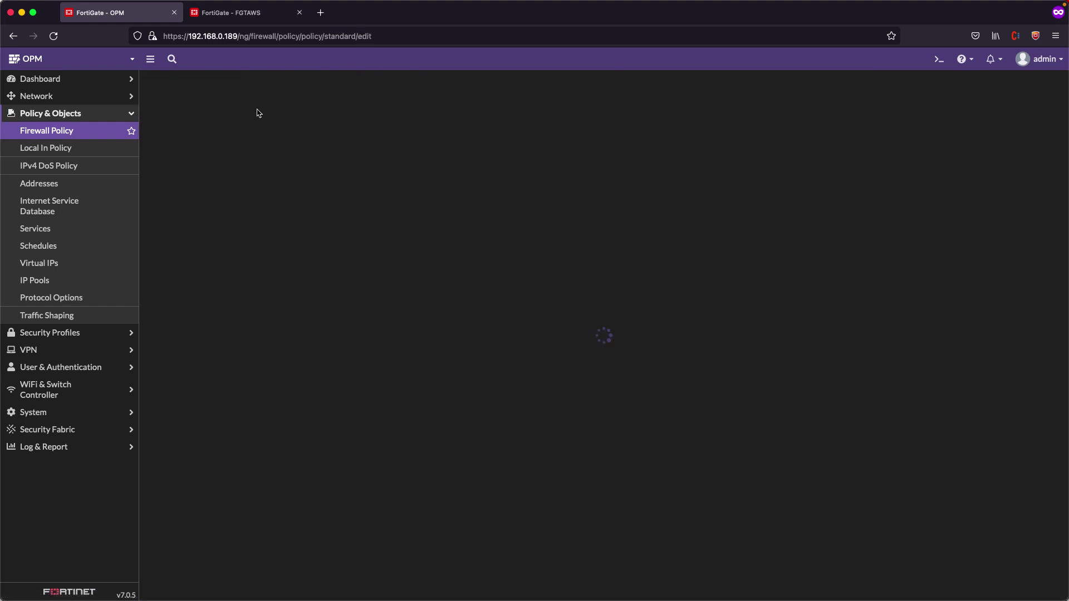
pyautogui.click(341, 117)
pyautogui.write('VPN SSL')
# Set the policy's incoming interface to internal and outgoing interface to SSL_CLIENTE
pyautogui.click(254, 133)
pyautogui.click(269, 167)
pyautogui.click(251, 149)
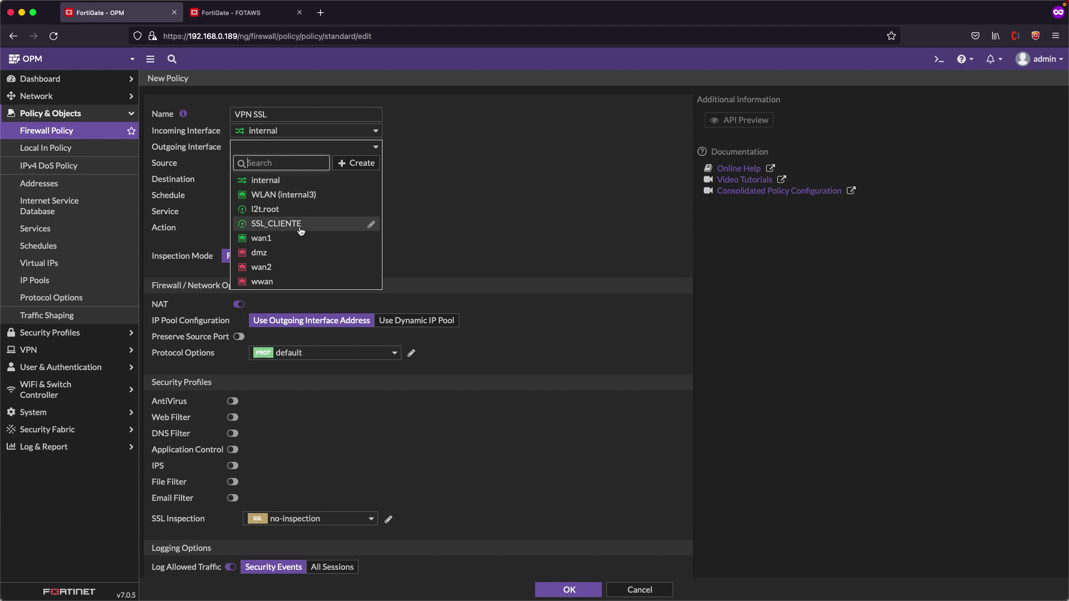
pyautogui.moveTo(247, 229)
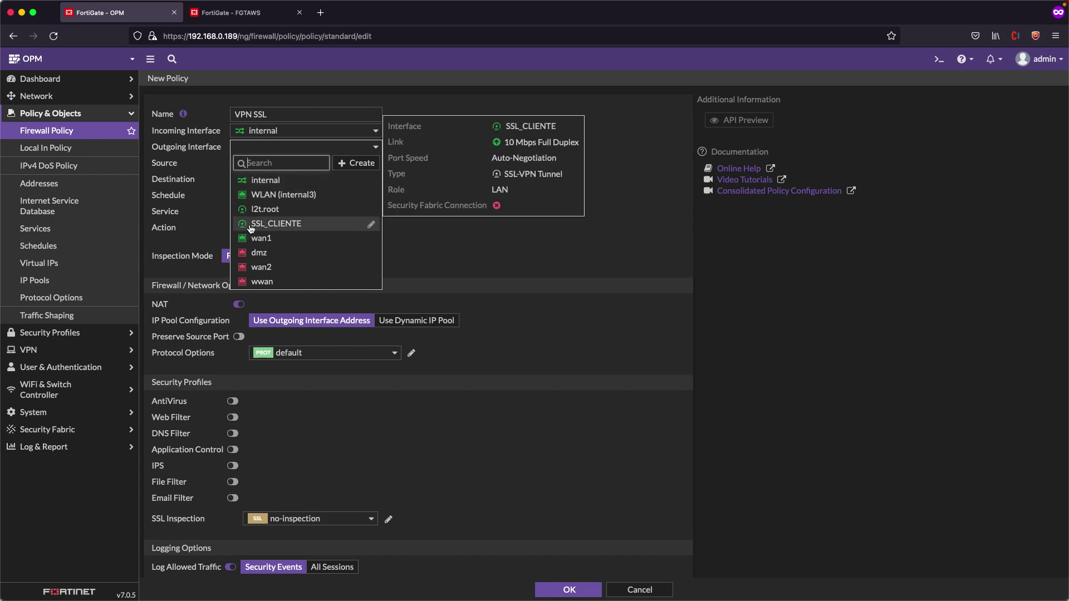
pyautogui.click(275, 226)
# Set source and destination to all, service to ALL, and save the policy
pyautogui.click(266, 162)
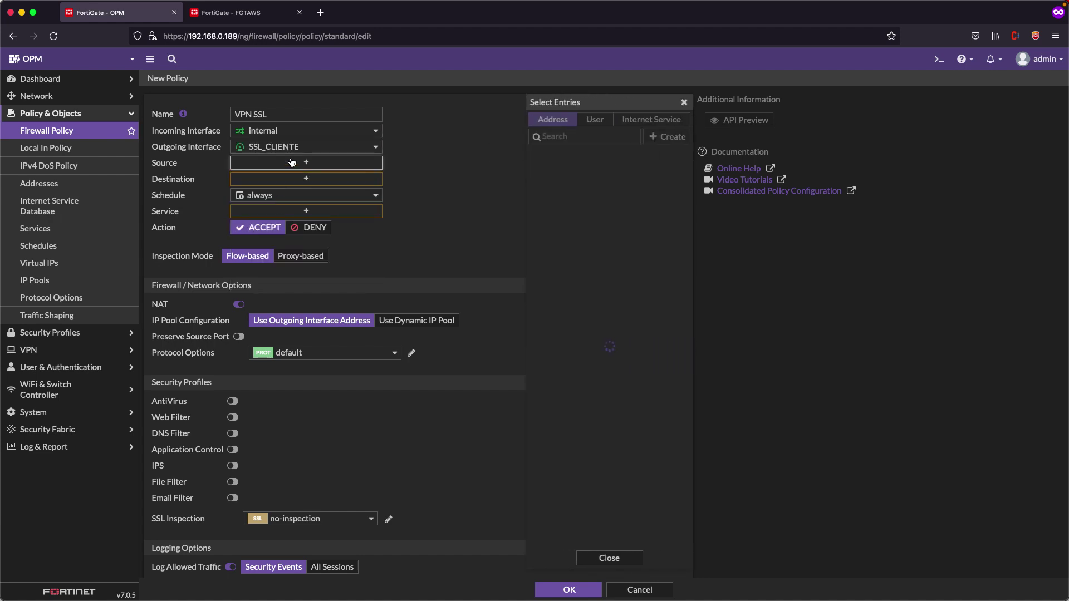
pyautogui.click(556, 173)
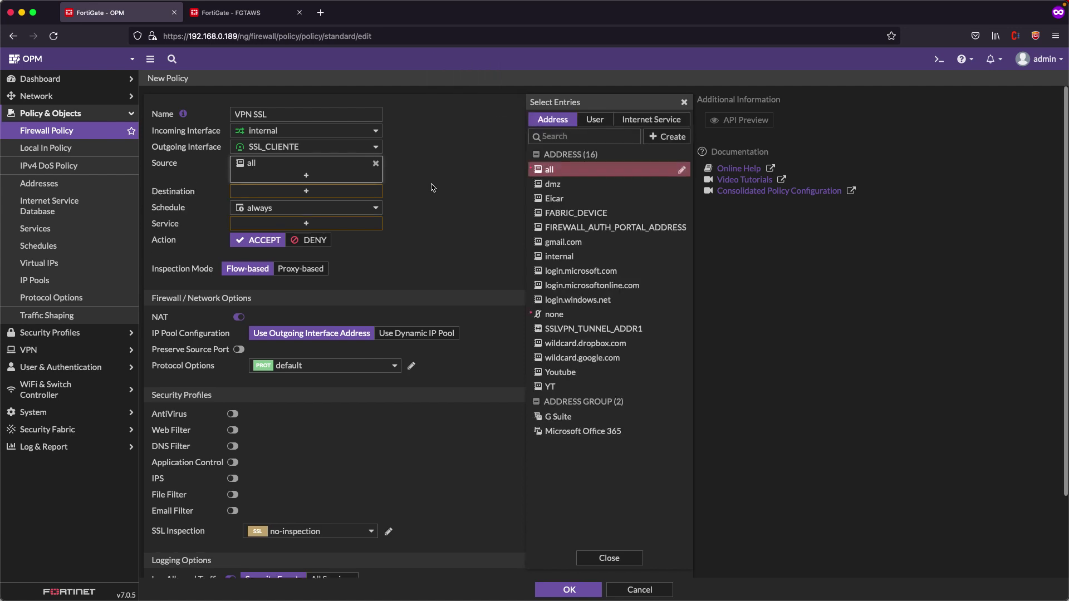
pyautogui.click(273, 193)
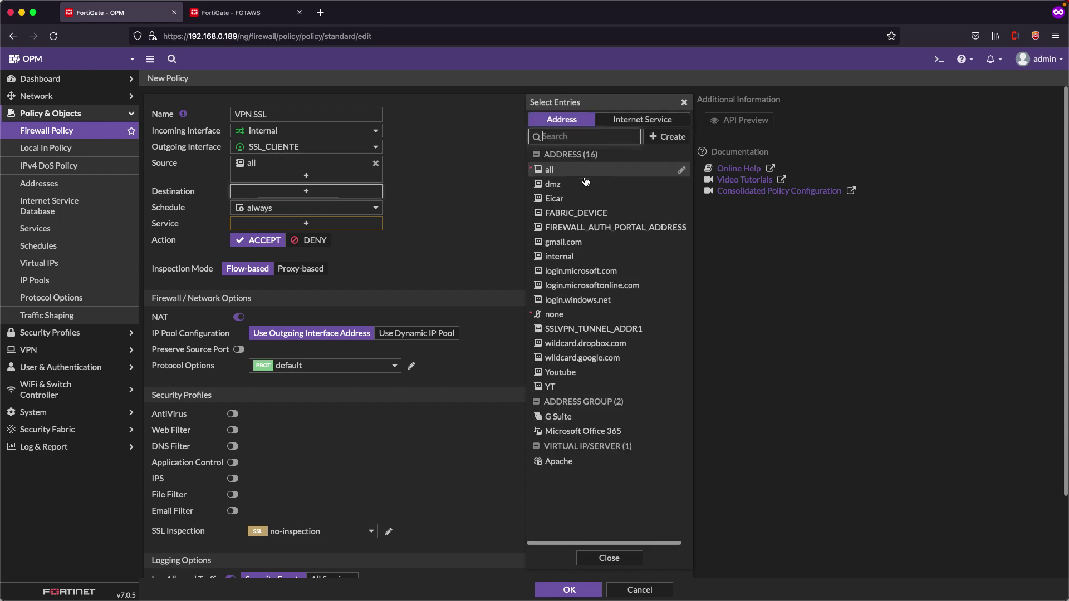
pyautogui.click(581, 173)
pyautogui.click(306, 236)
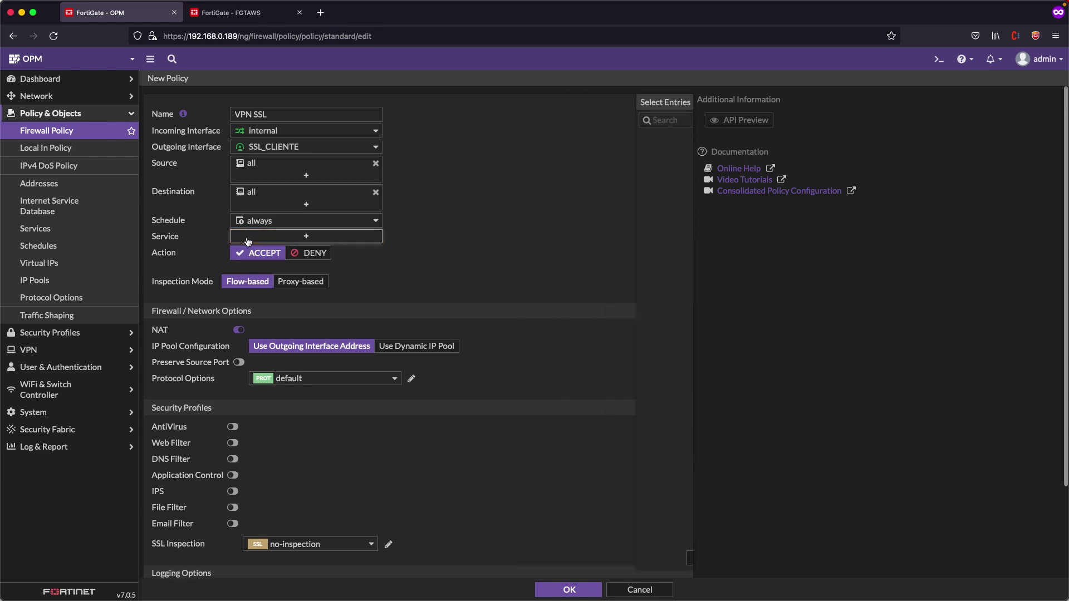
pyautogui.click(565, 167)
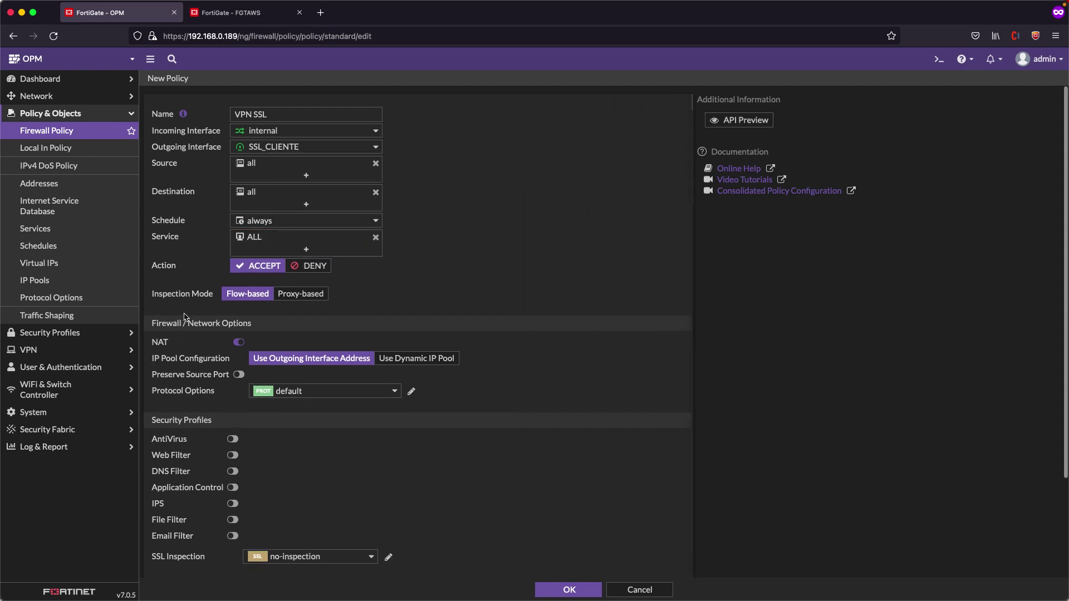
pyautogui.click(563, 594)
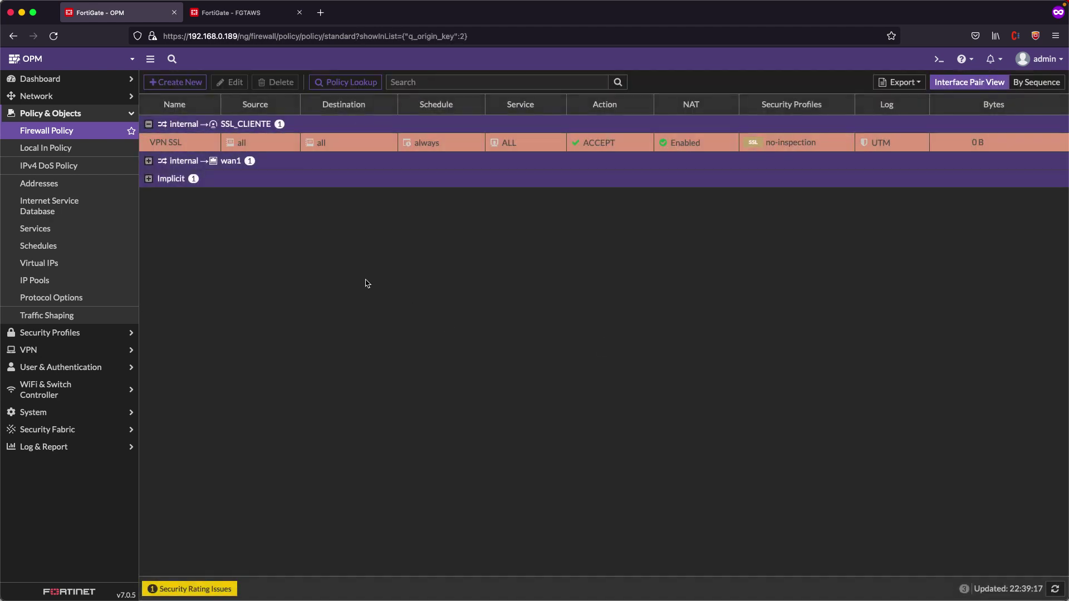
# Run 'get router info routing-table database' over SSH and highlight the 10.10.2.0/24 route via SSL_CLIENTE
pyautogui.press('super+Tab')
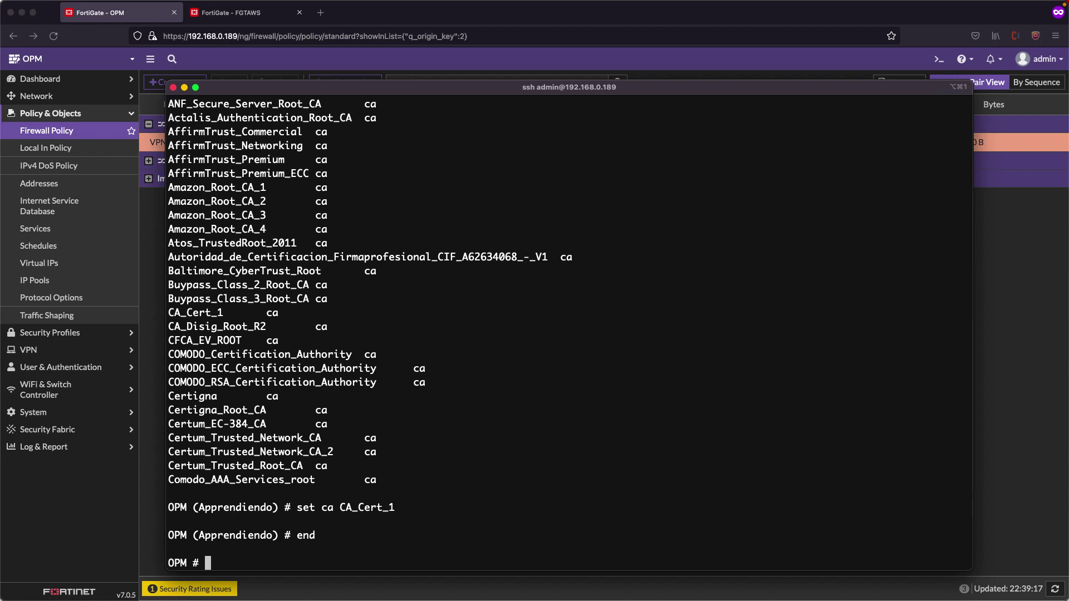
pyautogui.press('Return')
pyautogui.press('Return')
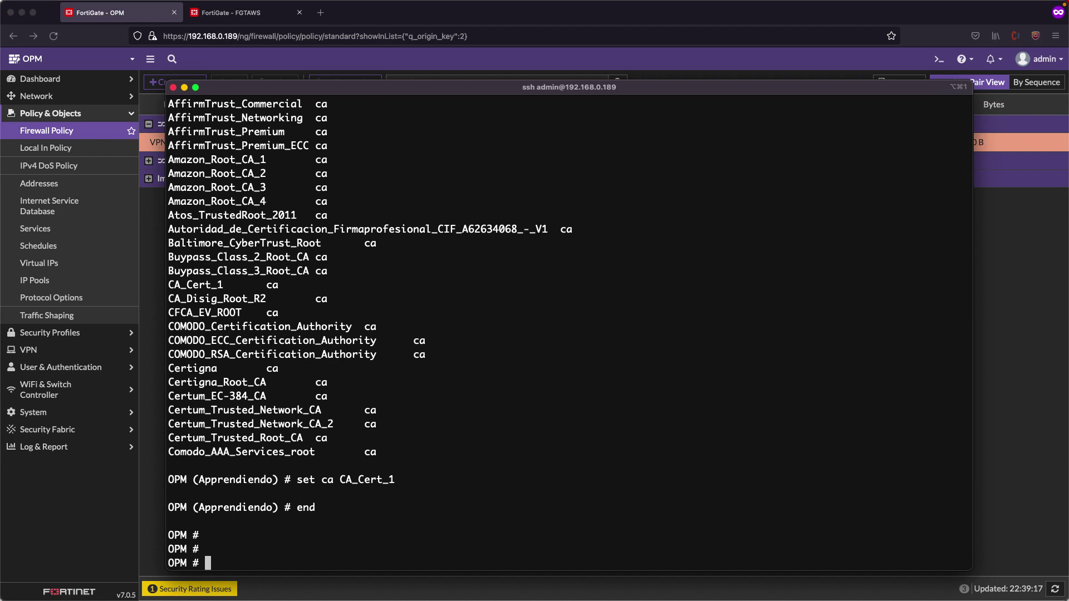
pyautogui.write('get router info routing-table database')
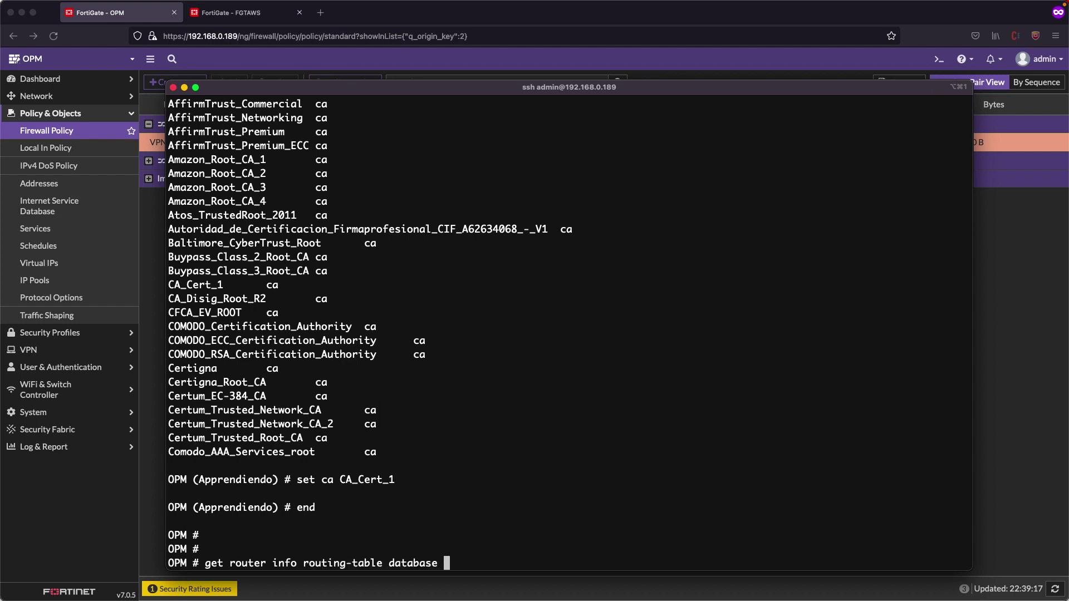
pyautogui.press('Return')
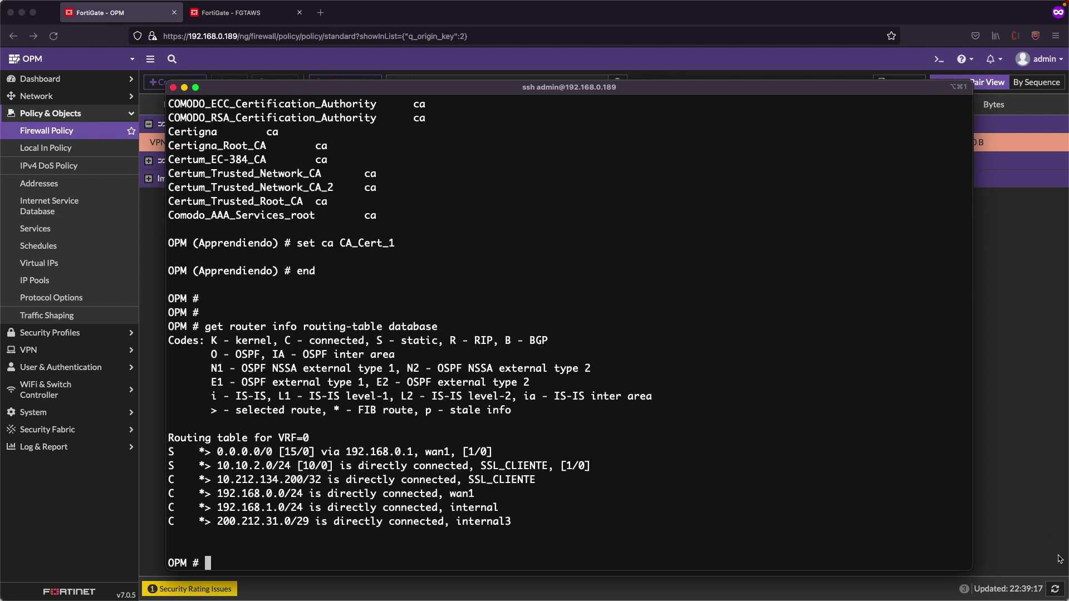
pyautogui.doubleClick(243, 464)
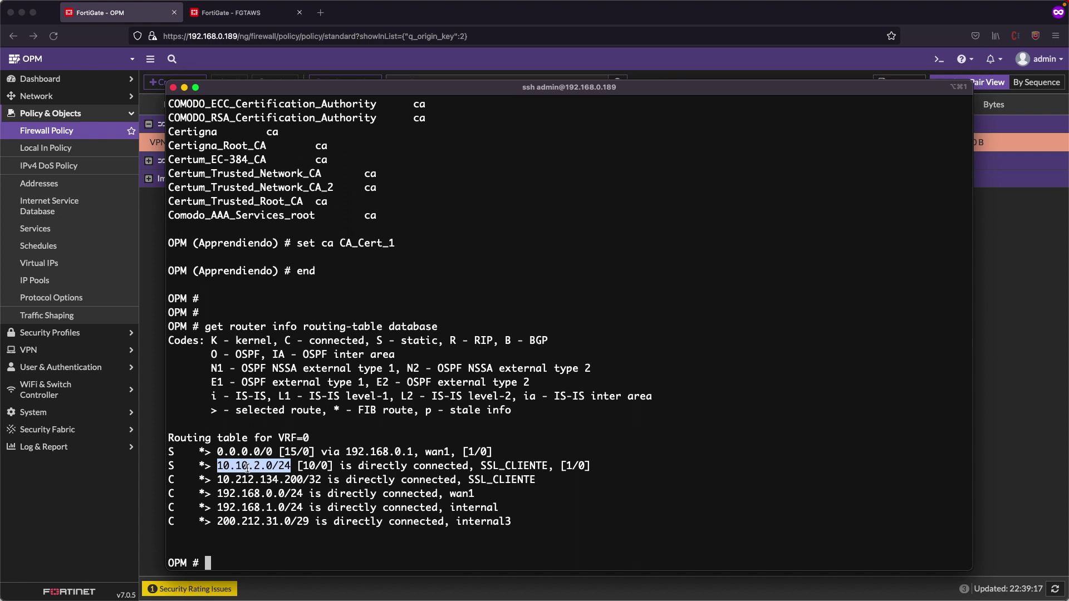
pyautogui.click(481, 466)
pyautogui.moveTo(481, 467); pyautogui.dragTo(552, 467)
pyautogui.press('super+Tab')
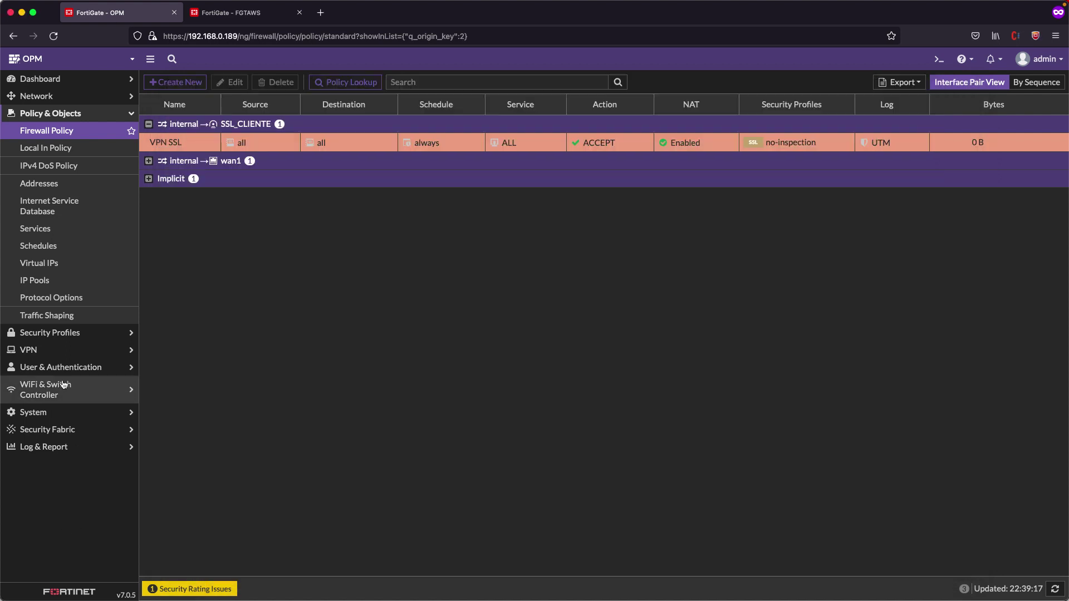
# Expand FGTAWS's Network dashboard SSL-VPN widget to full view, showing one active tunnel
pyautogui.click(67, 350)
pyautogui.click(54, 316)
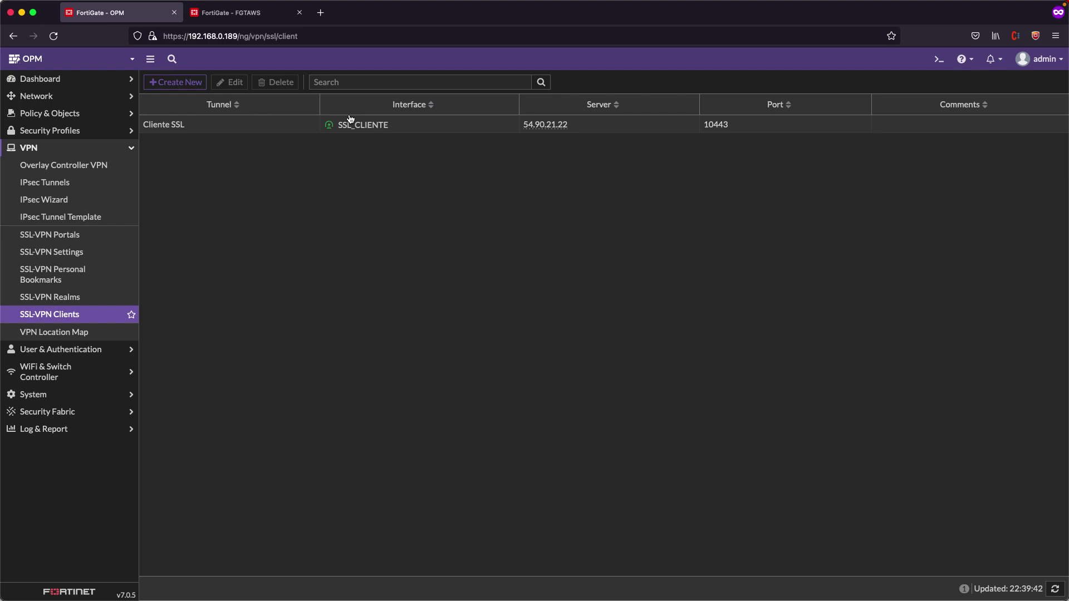
pyautogui.click(243, 15)
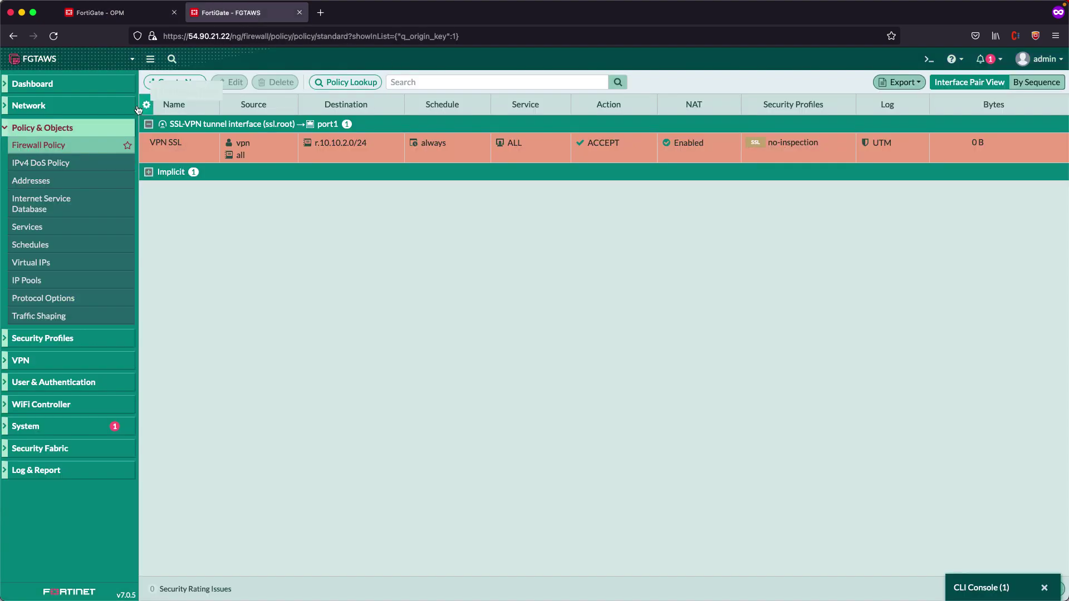
pyautogui.click(33, 83)
pyautogui.click(49, 135)
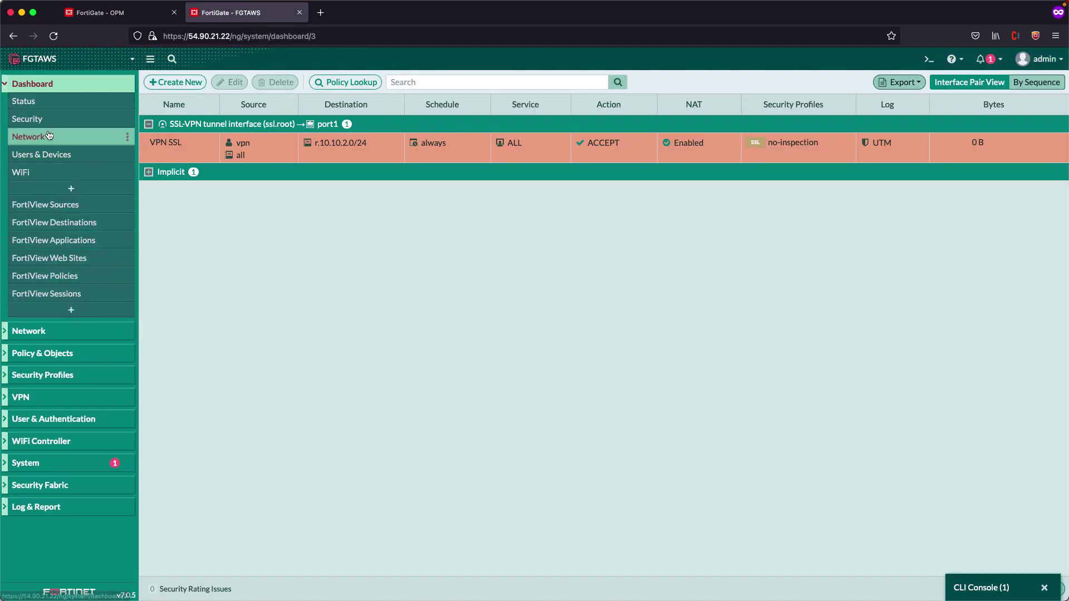
pyautogui.scroll(-3, 334, 287)
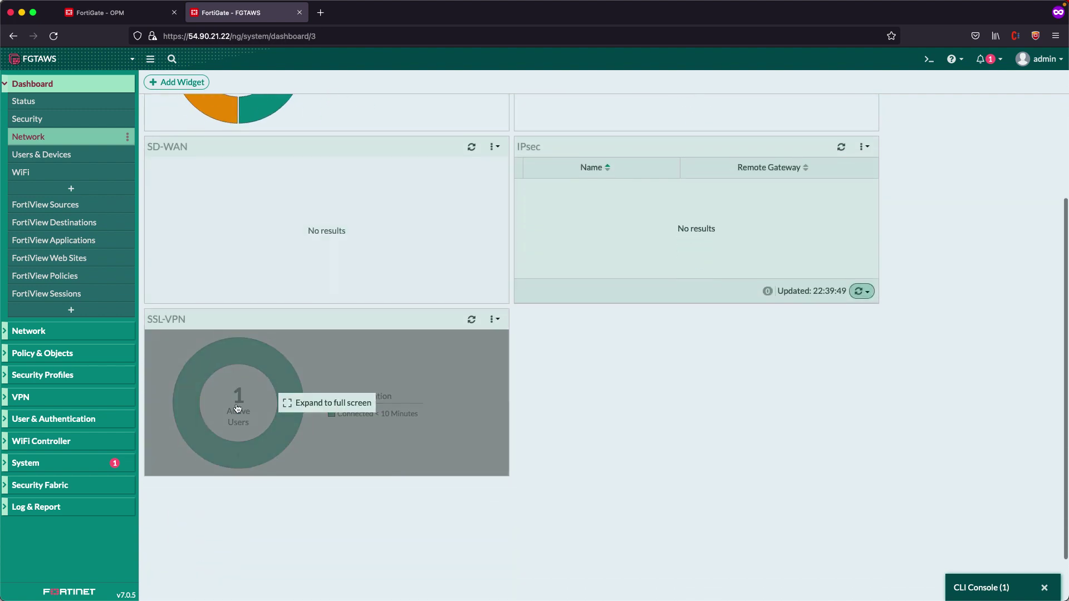
pyautogui.click(238, 408)
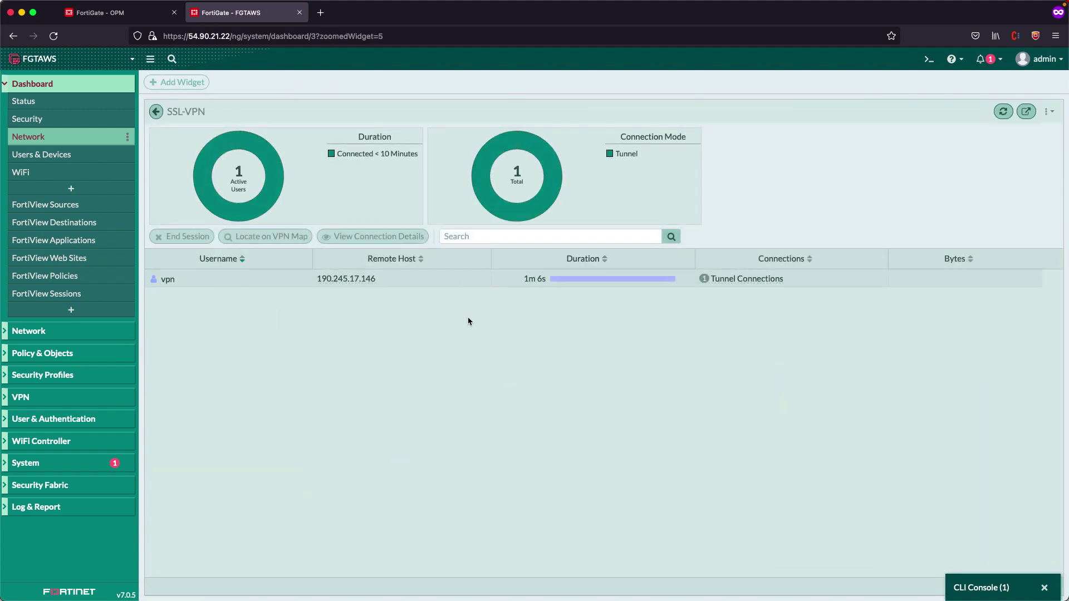
# Rerun 'ping 10.10.2.222' in the VM's Command Prompt, getting four replies
pyautogui.press('super+Tab')
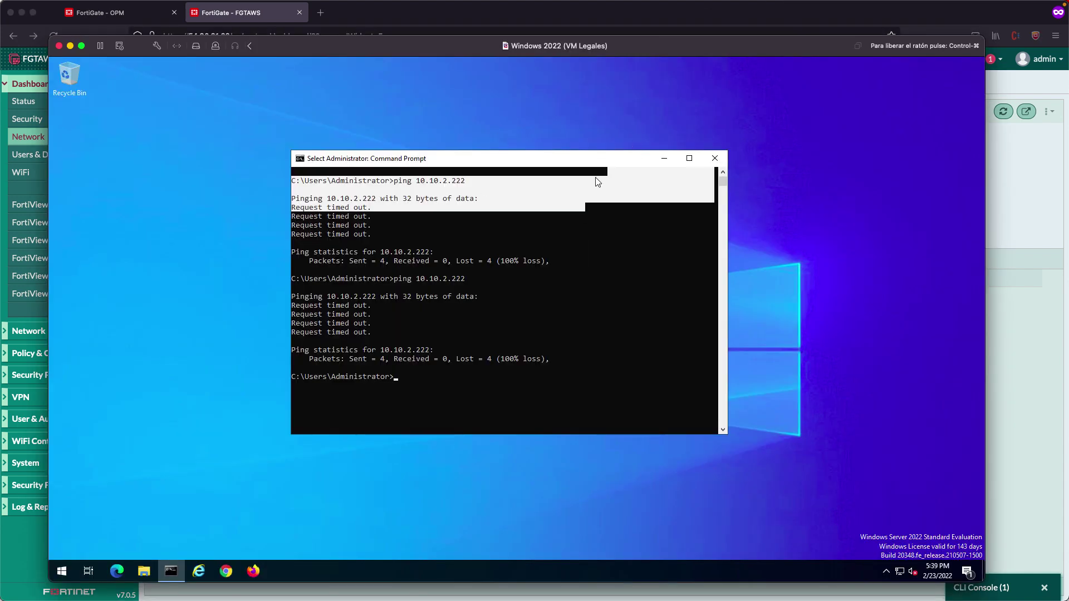
pyautogui.click(588, 261)
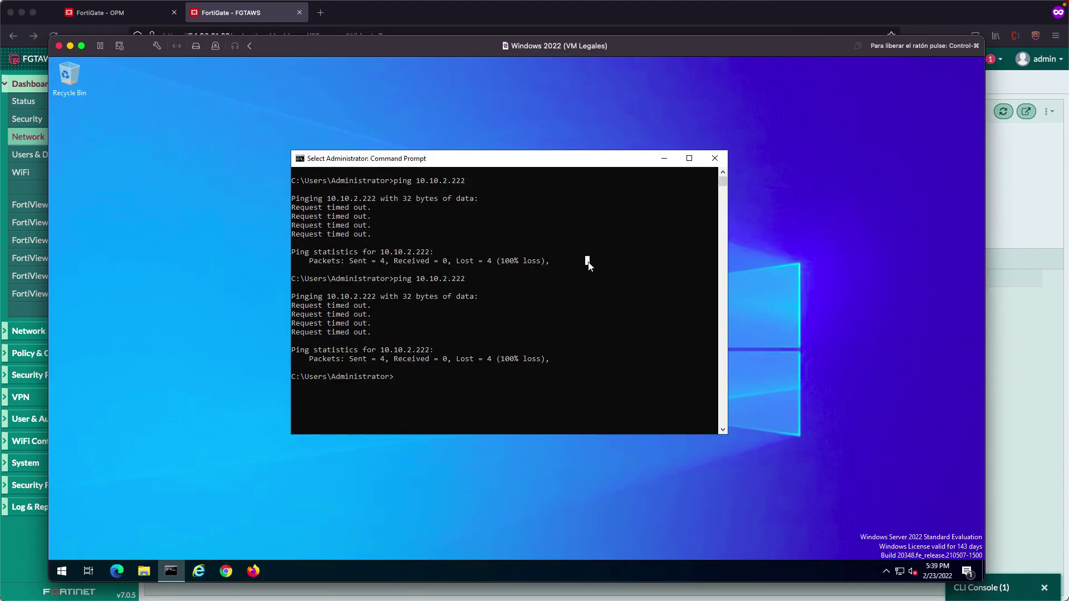
pyautogui.press('Up')
pyautogui.press('Return')
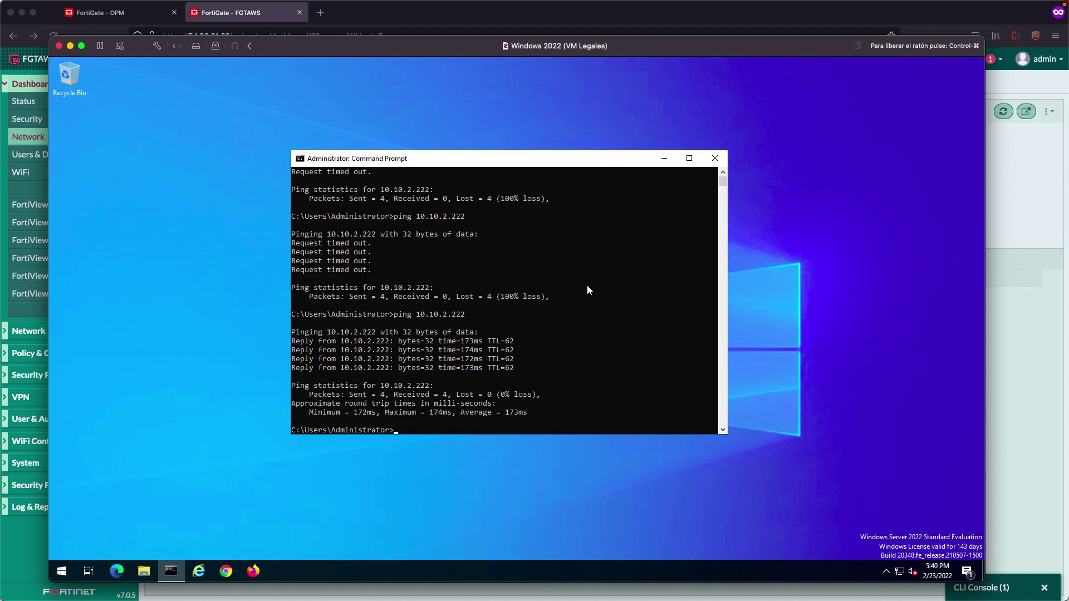
# Return to the browser and show the OPM FortiGate's SSL-VPN clients page
pyautogui.press('ctrl+super')
pyautogui.click(1032, 334)
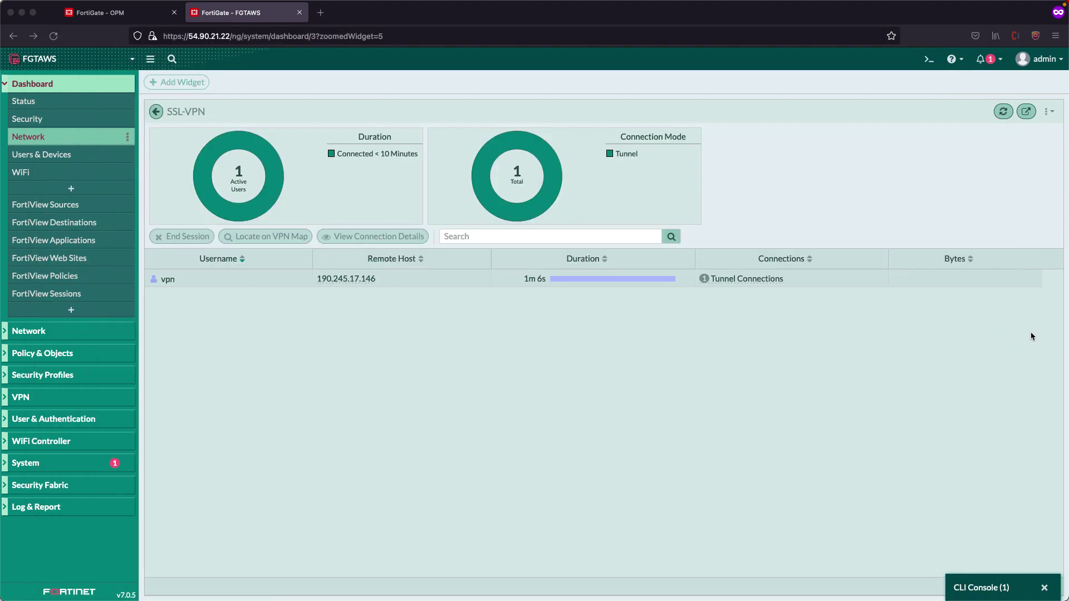
pyautogui.click(136, 12)
pyautogui.click(256, 17)
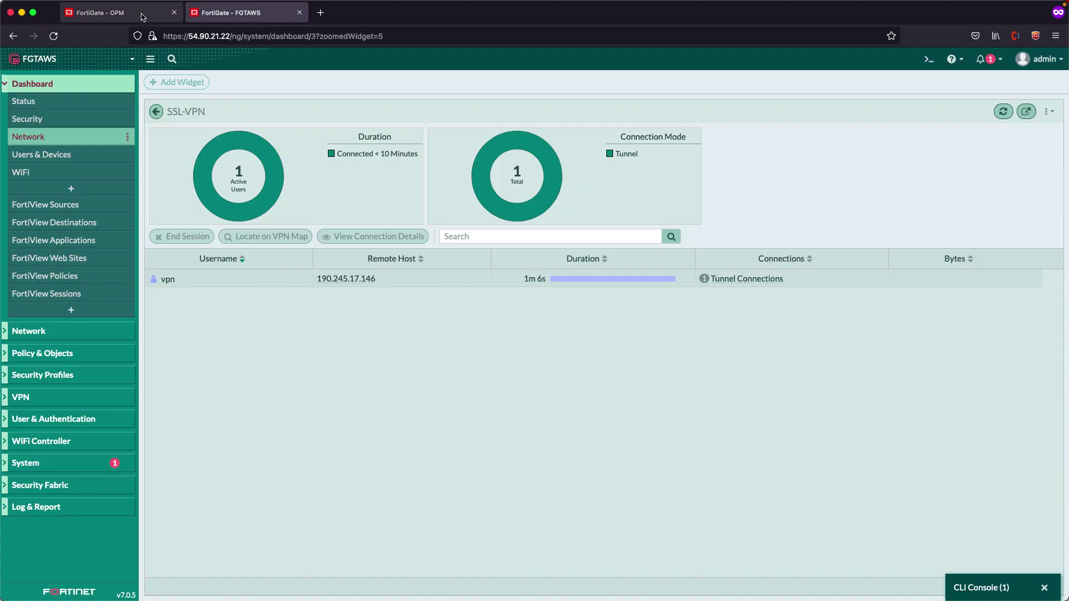
pyautogui.click(143, 17)
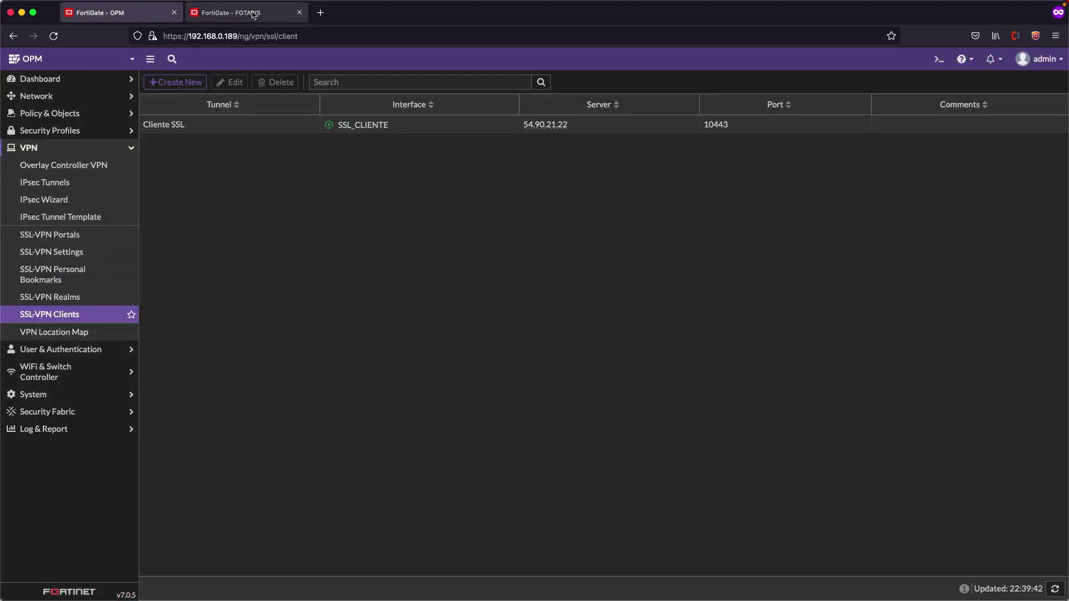